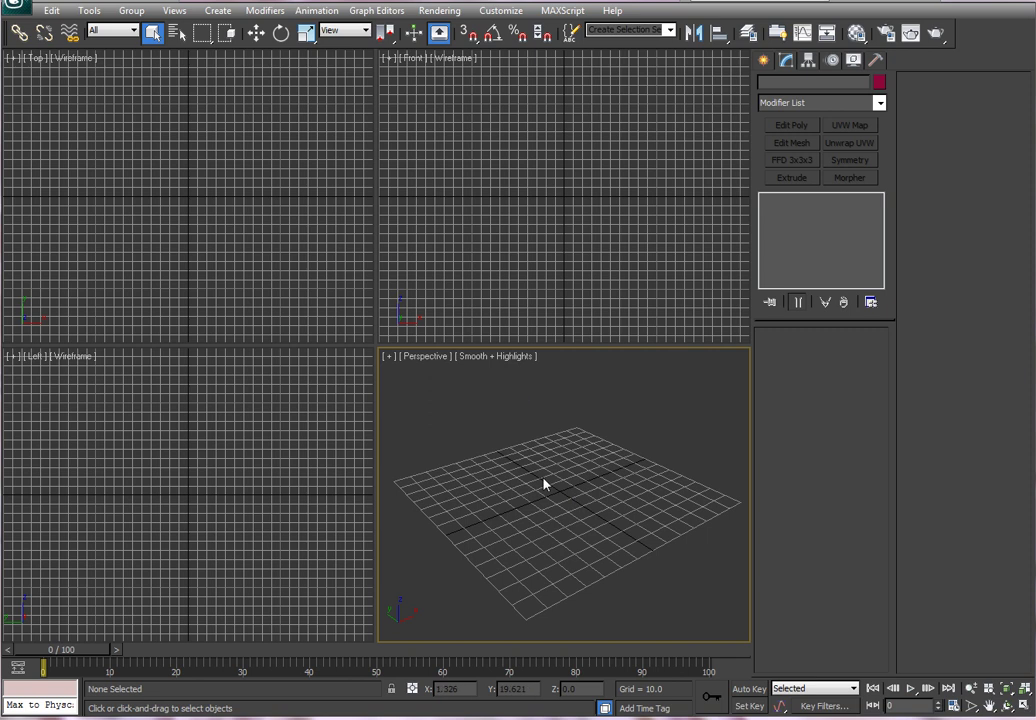
Step: In Units Setup, change the System Unit Scale from Centimeters to Inches
click(501, 10)
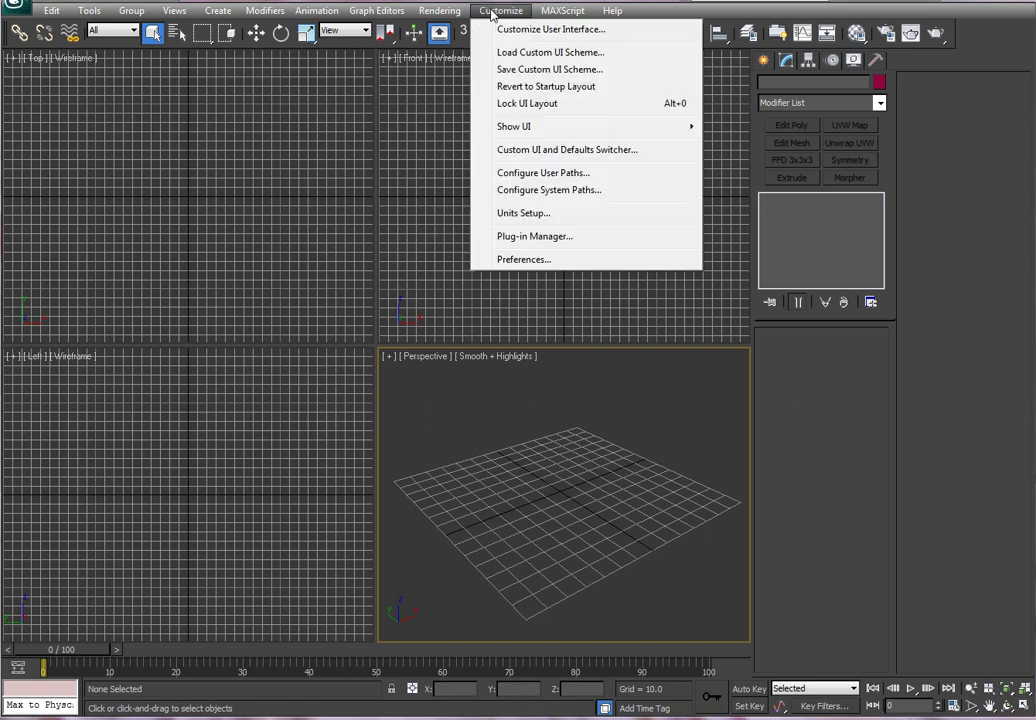
click(550, 215)
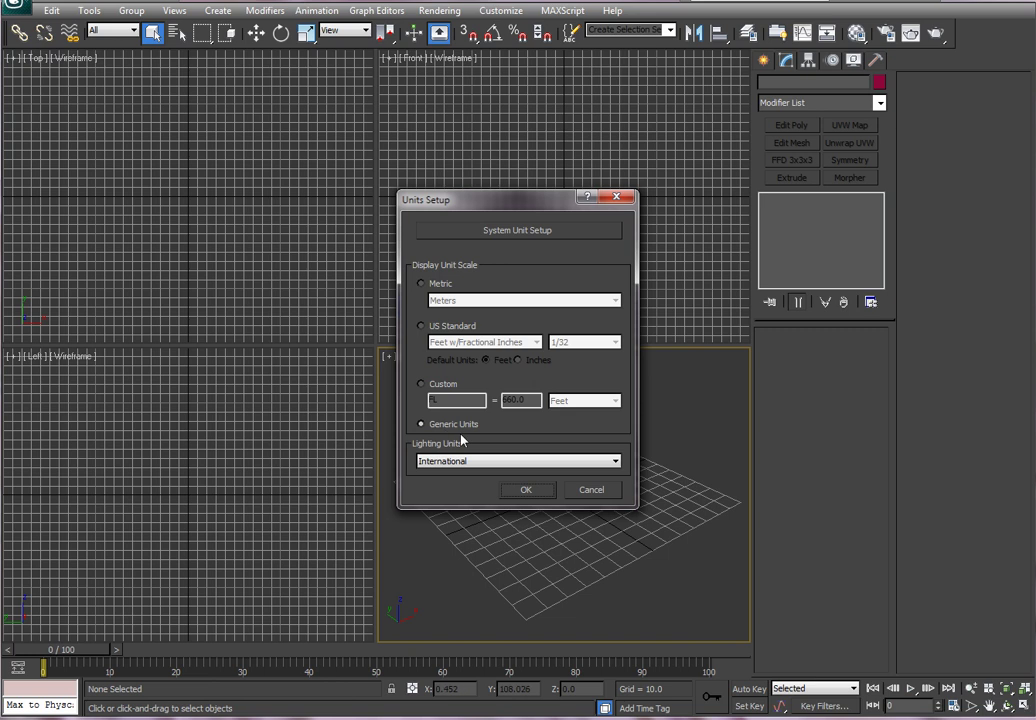
click(513, 231)
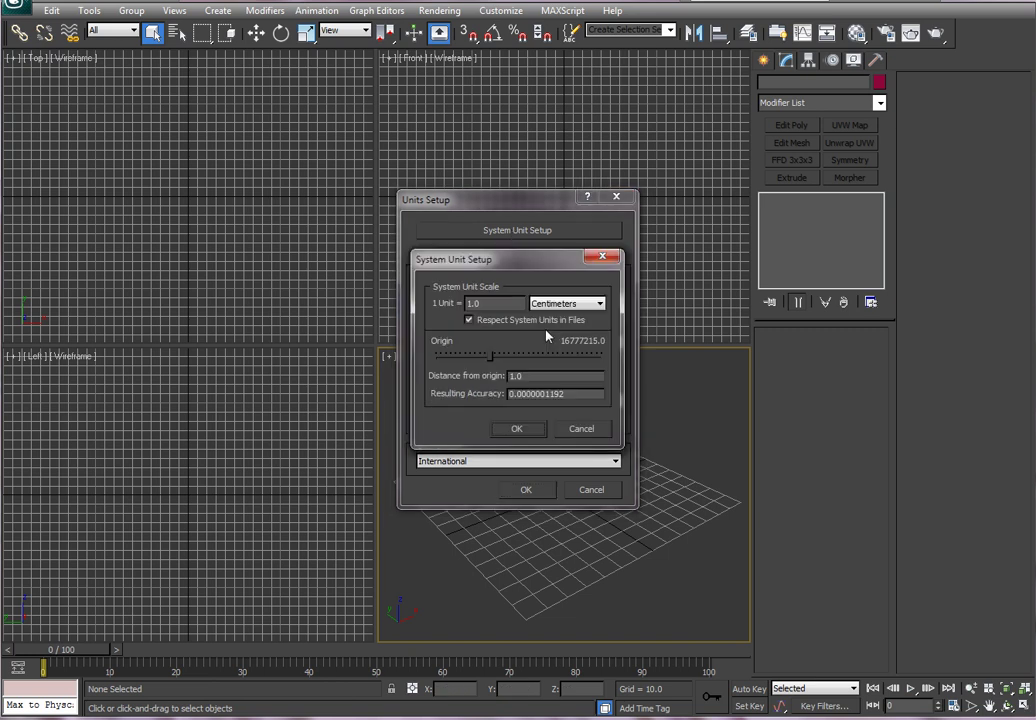
click(566, 303)
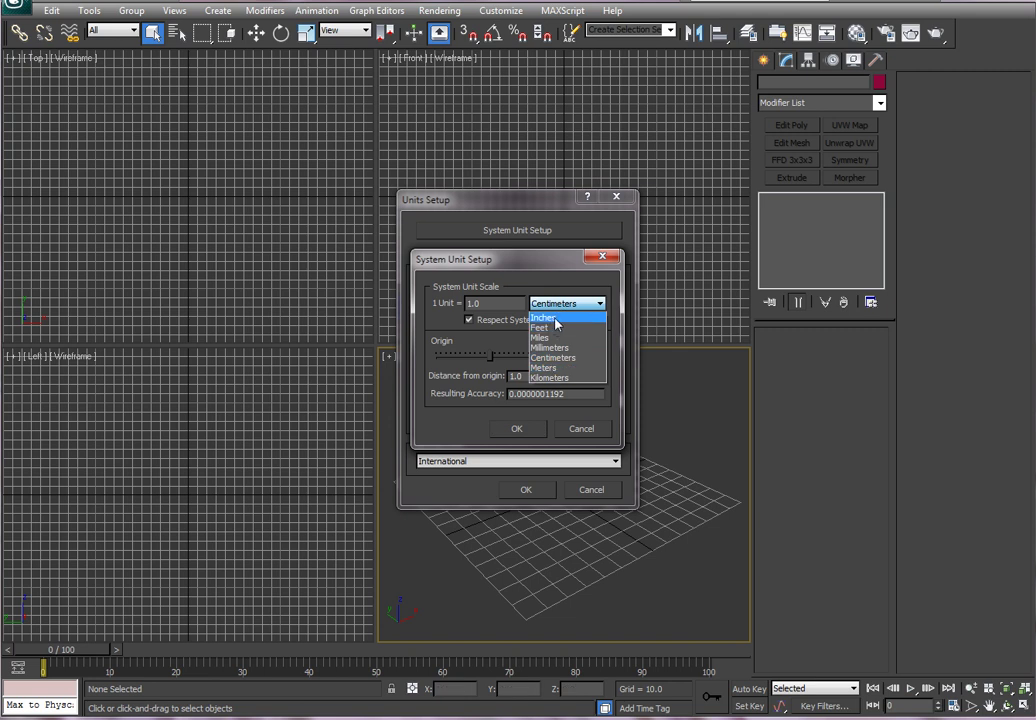
click(555, 320)
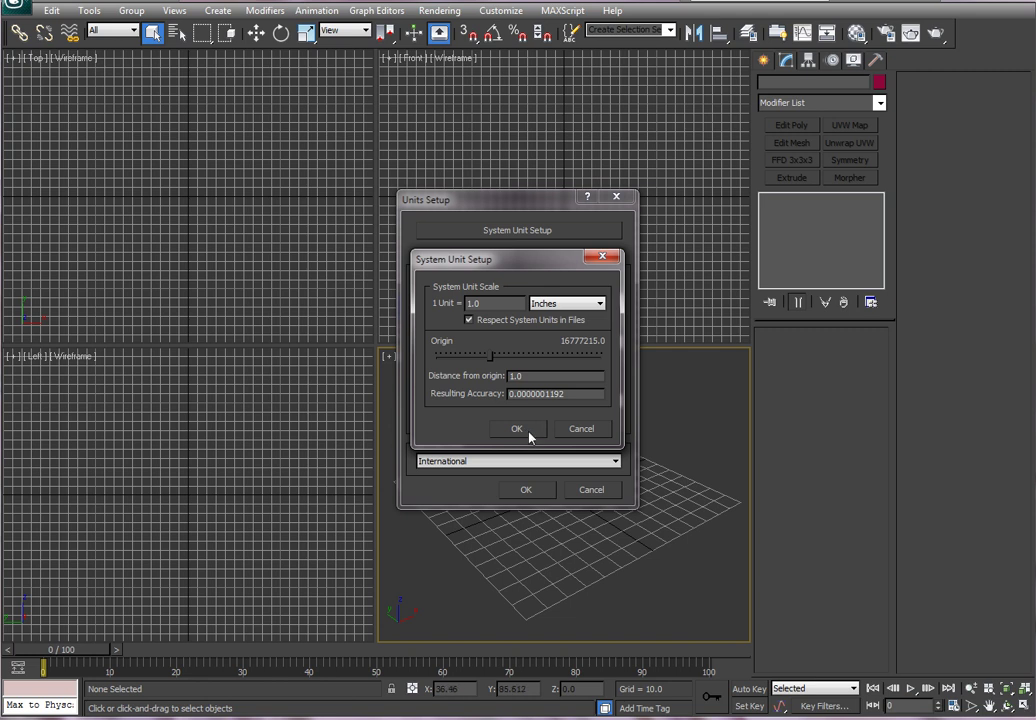
click(529, 431)
Step: Close the units dialog and draw a box in the Top viewport with height 108
click(526, 490)
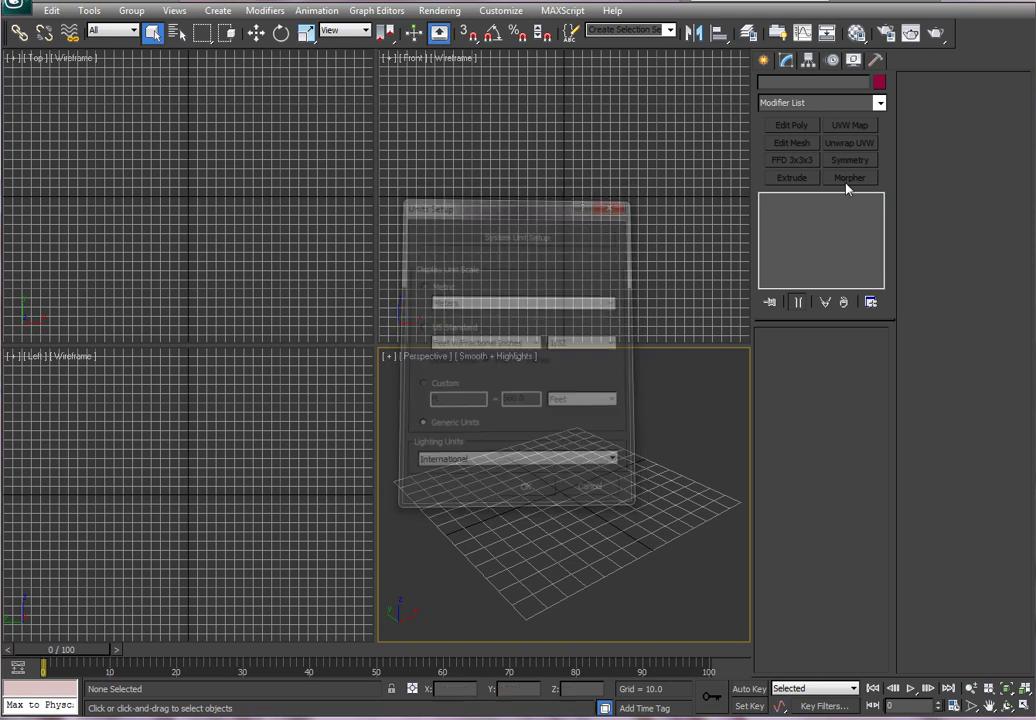
click(764, 60)
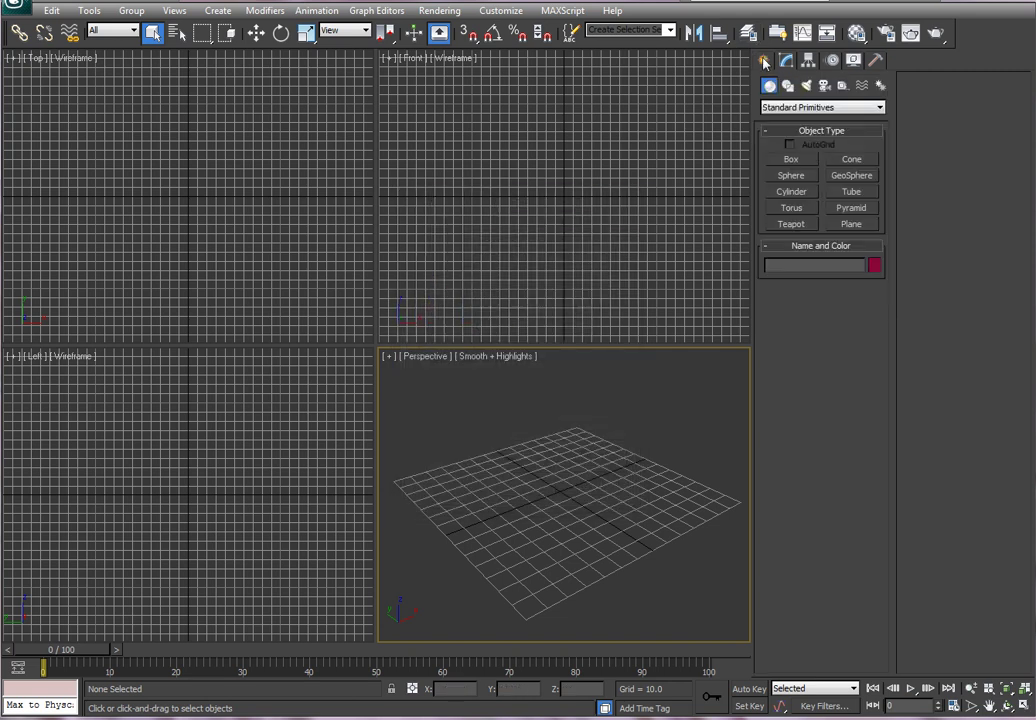
click(796, 159)
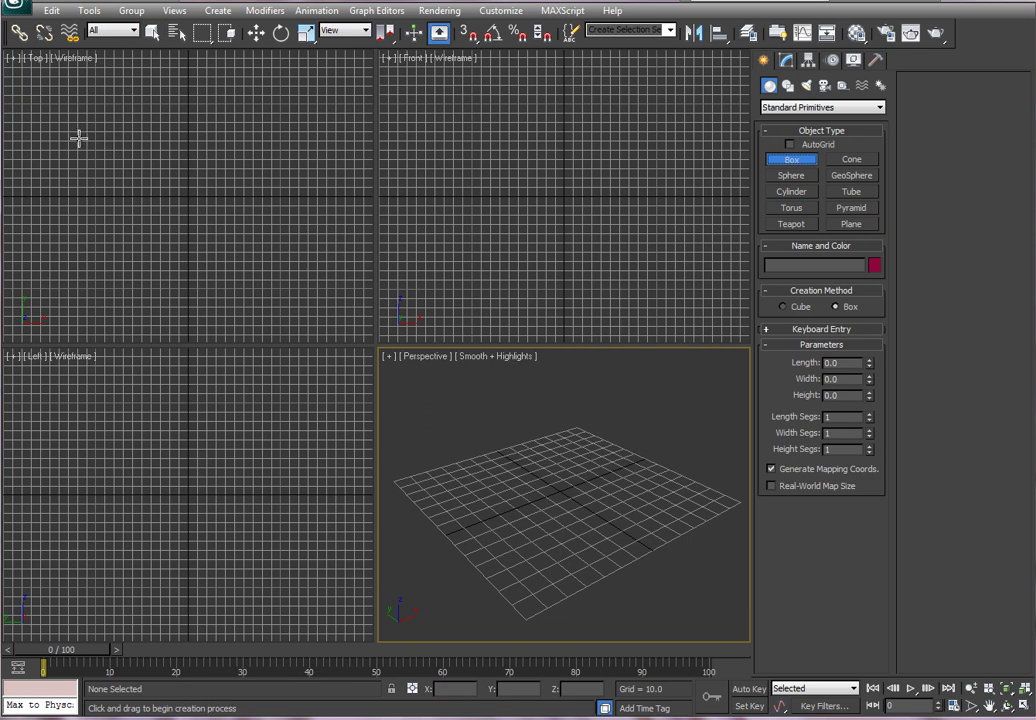
drag(74, 132, 128, 187)
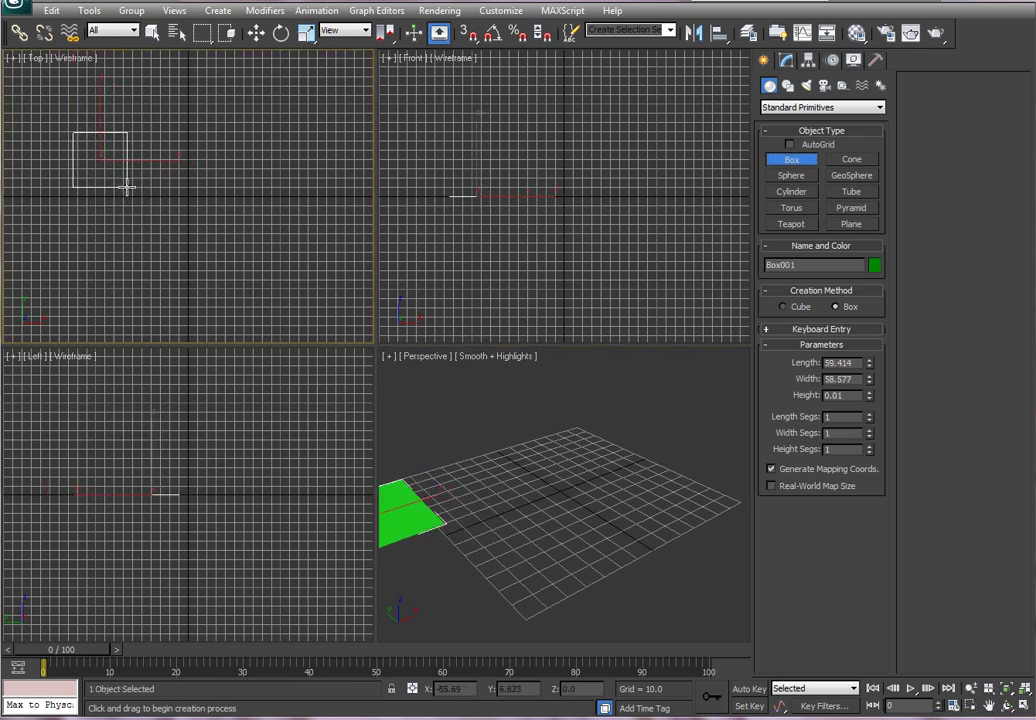
click(127, 76)
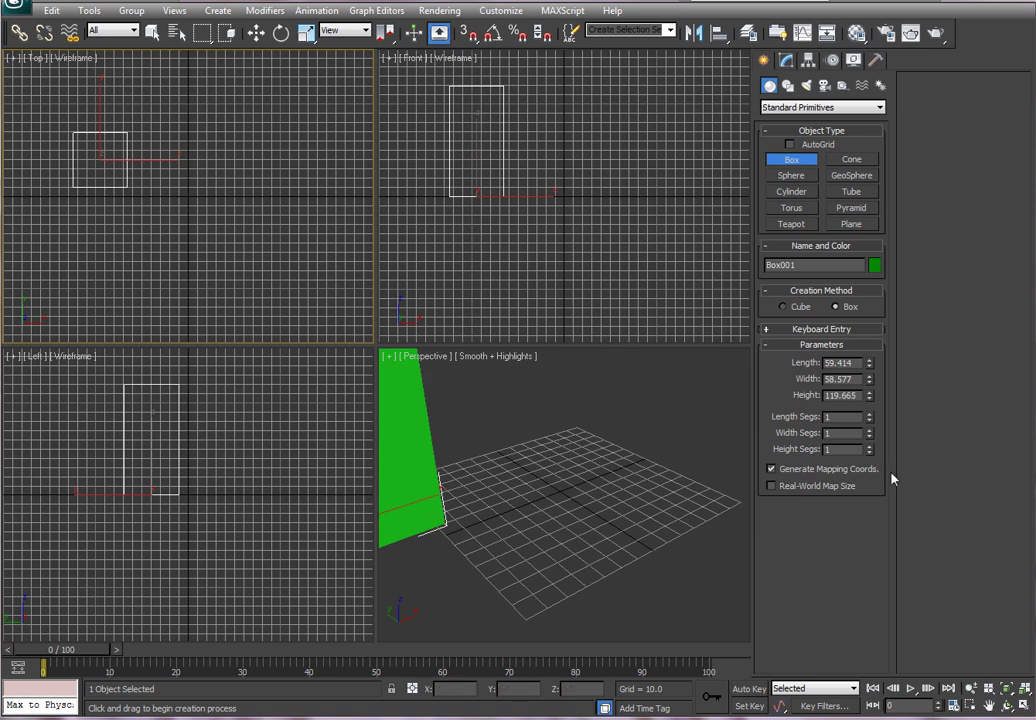
drag(861, 395, 764, 400)
text(108)
key(Return)
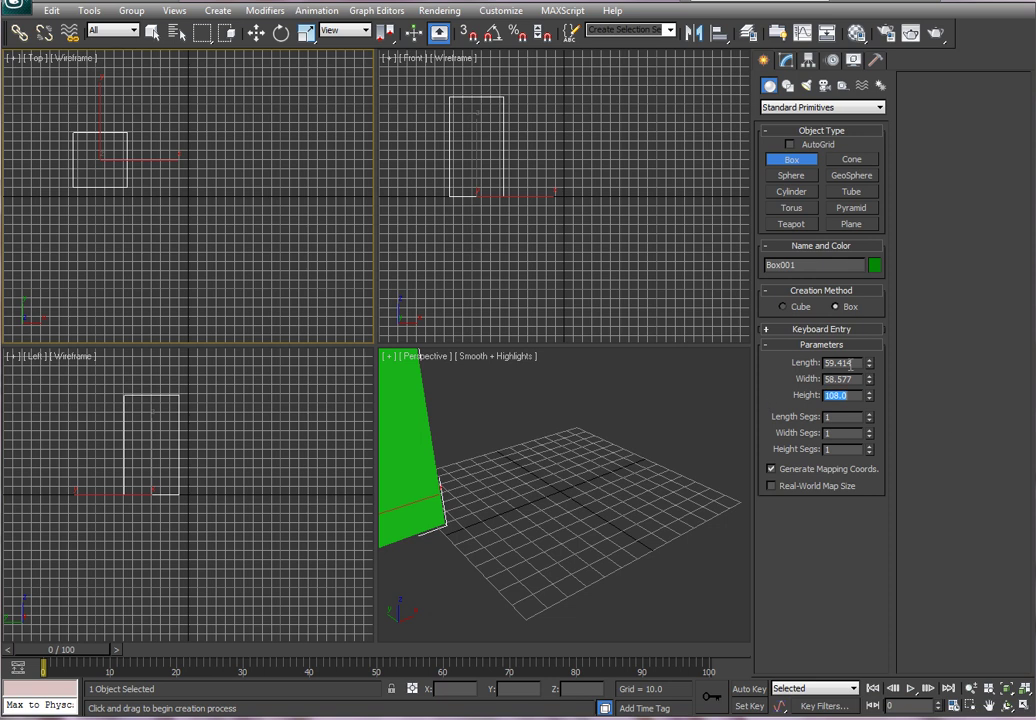
Step: Set the box's length and width to 48 and orbit to an angled view
drag(858, 362, 800, 367)
text(48)
key(Tab)
text(48)
key(Return)
click(256, 33)
alt+middle_drag(254, 460, 215, 493)
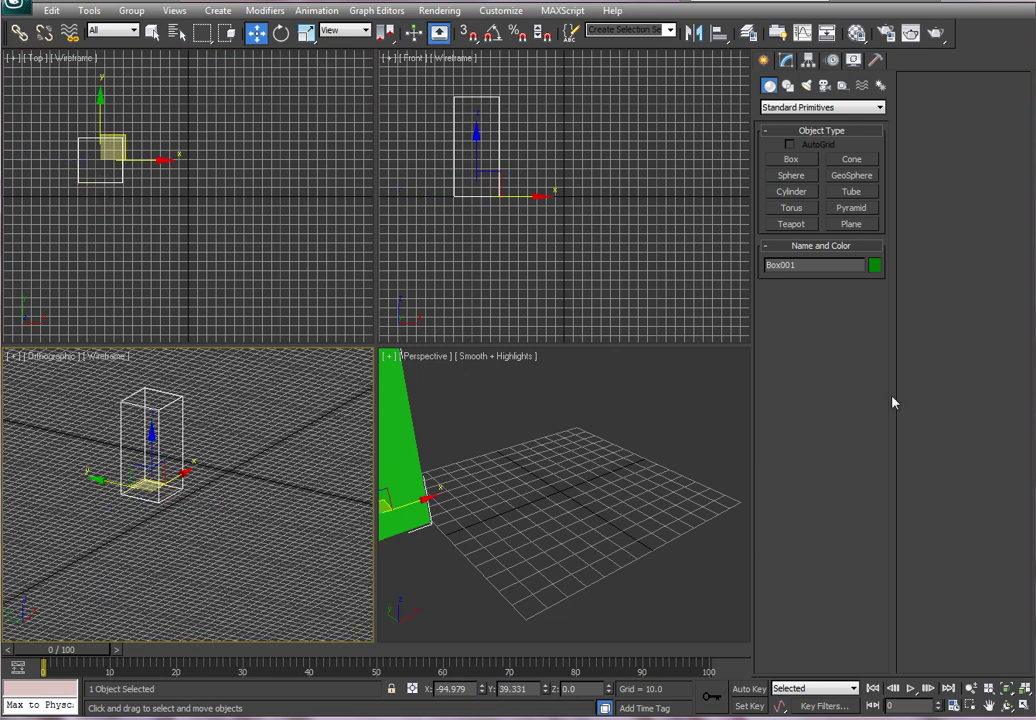
Step: In the Modify panel, set the box's length and width to 42
click(786, 60)
double_click(836, 355)
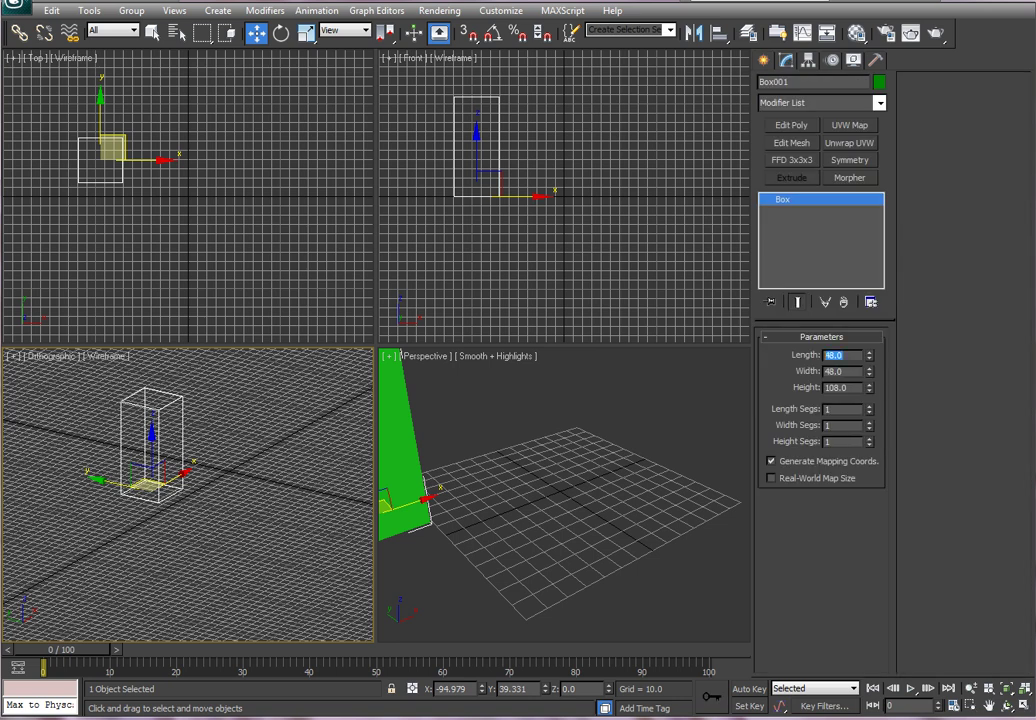
text(3.5)
key(Tab)
text(3.5)
key(Return)
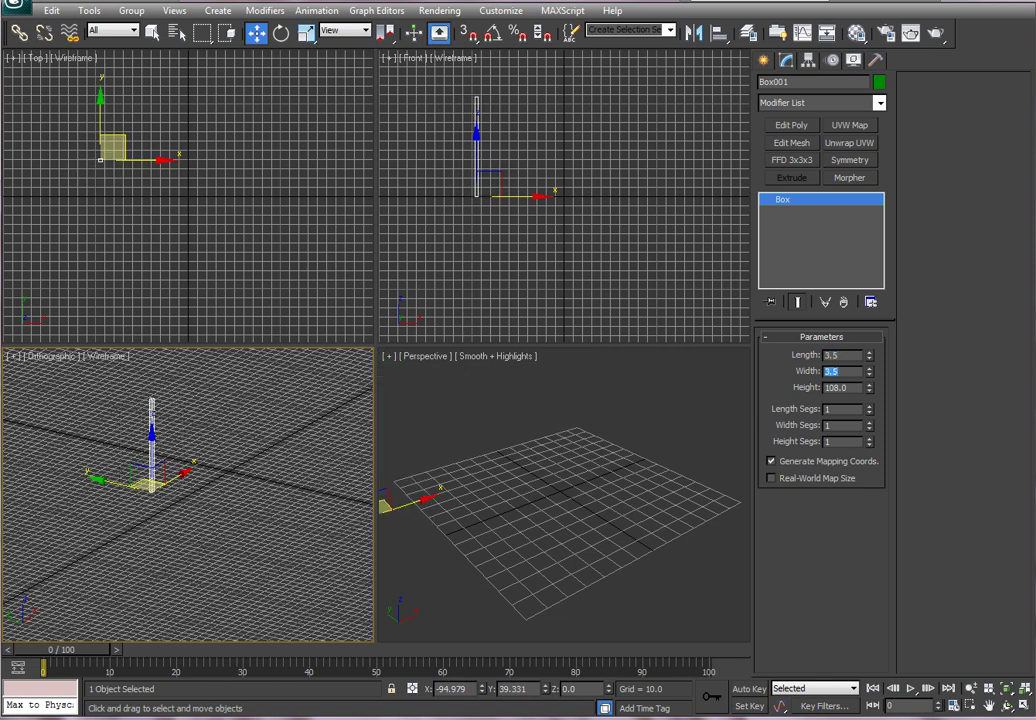
key(Tab)
key(Tab)
text(42)
key(Tab)
text(42)
key(Return)
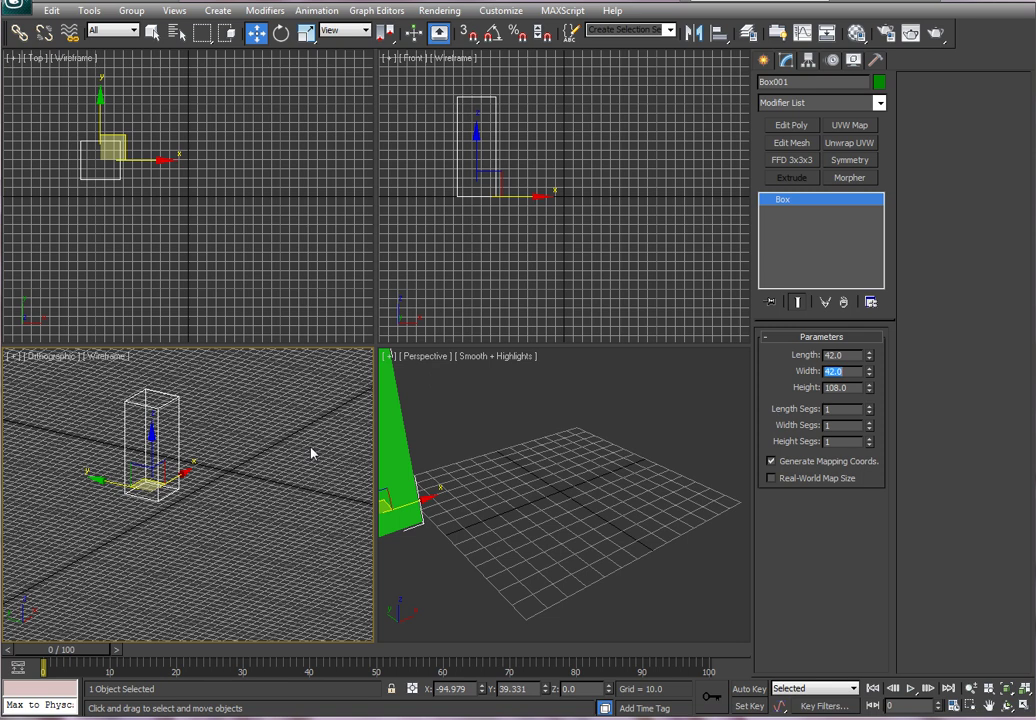
Step: Draw a flat box near the scene centre in the maximized Top viewport
click(765, 61)
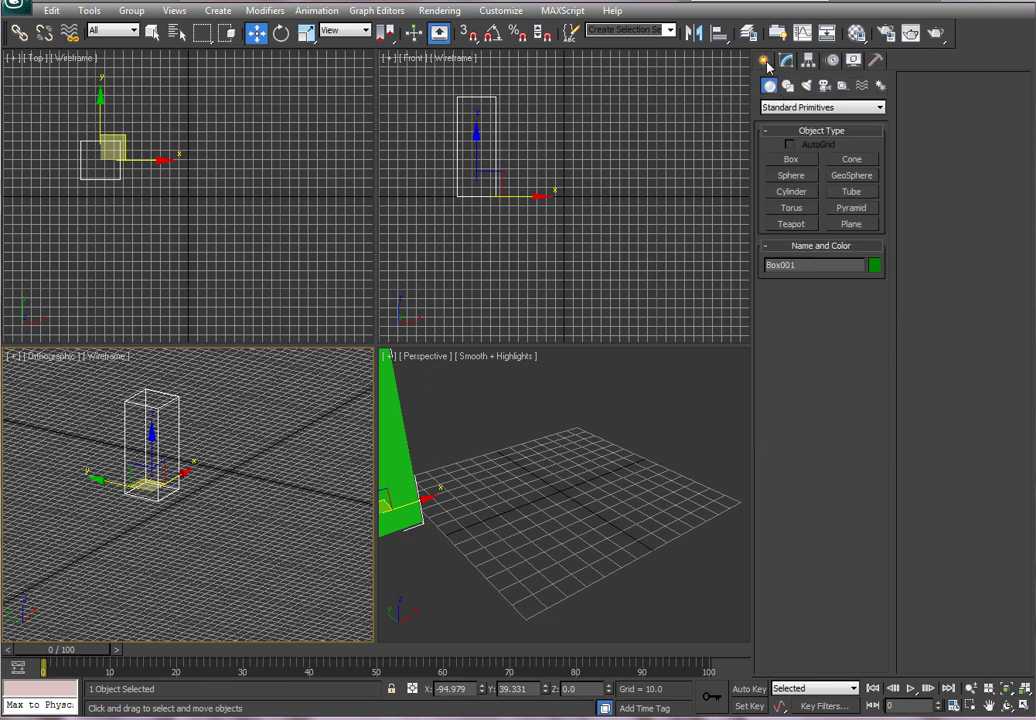
click(791, 160)
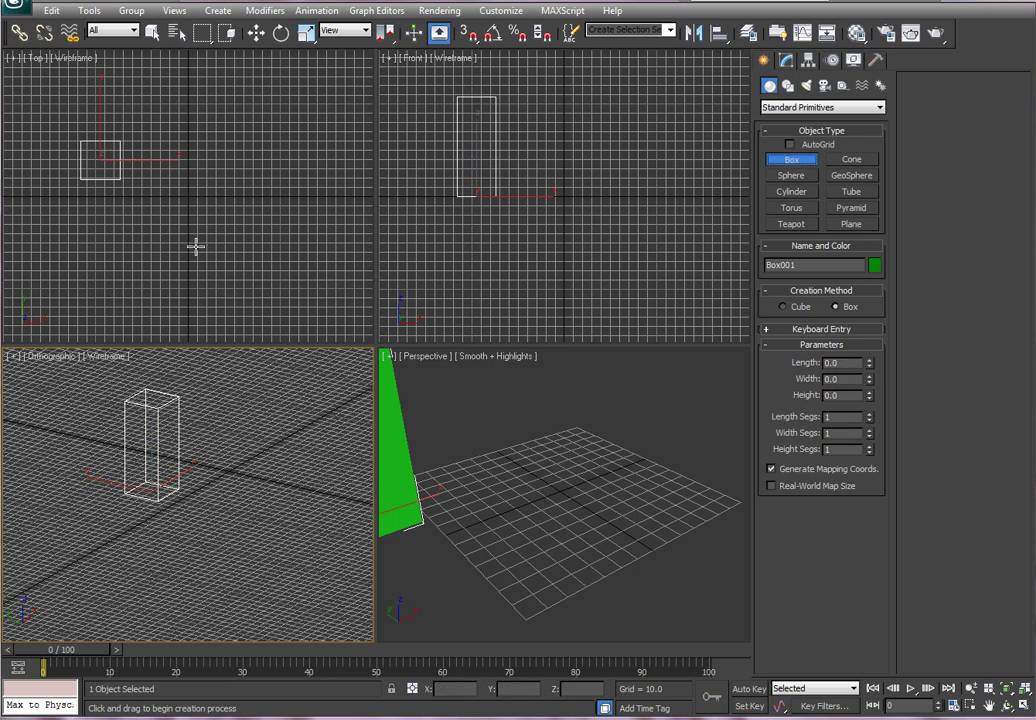
click(204, 188)
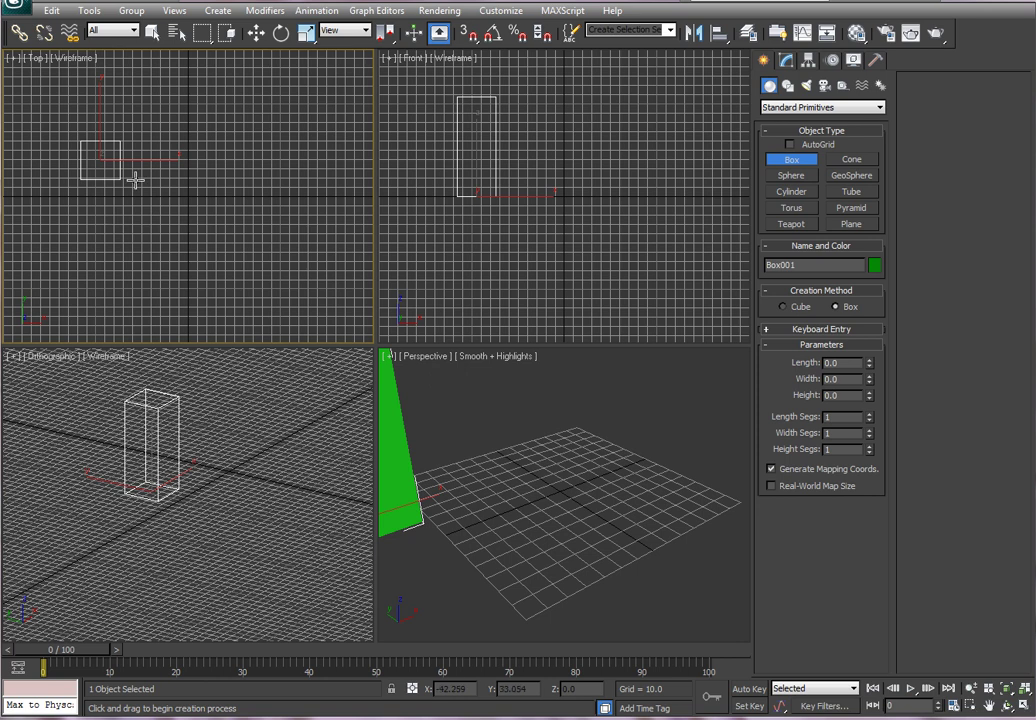
key(alt+w)
drag(330, 298, 421, 393)
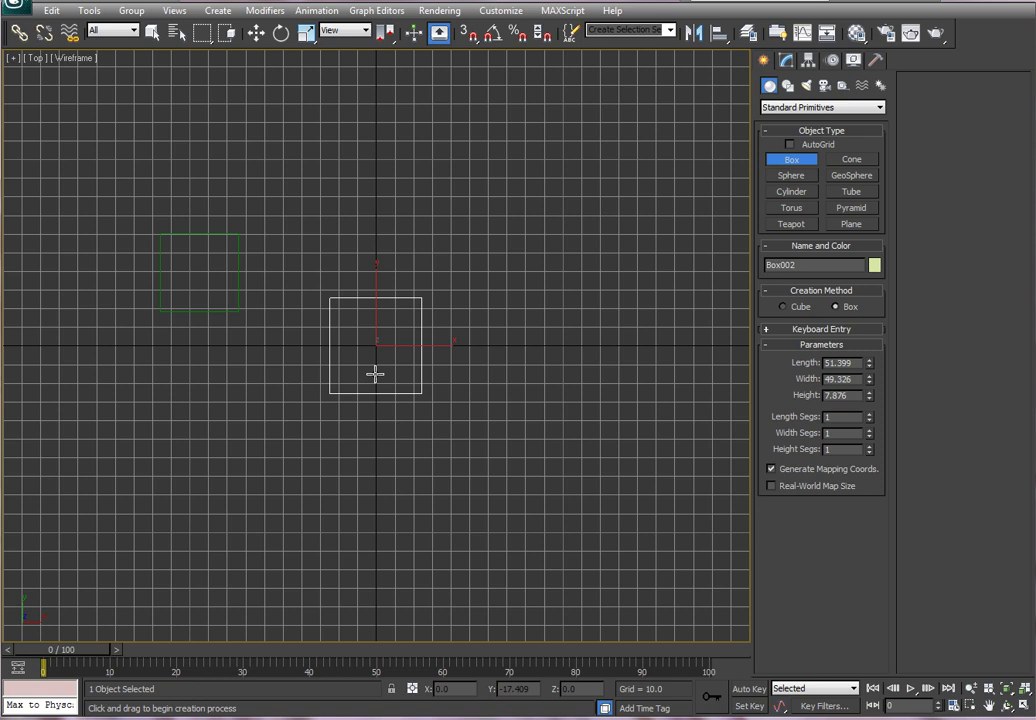
right_click(339, 306)
drag(324, 292, 430, 391)
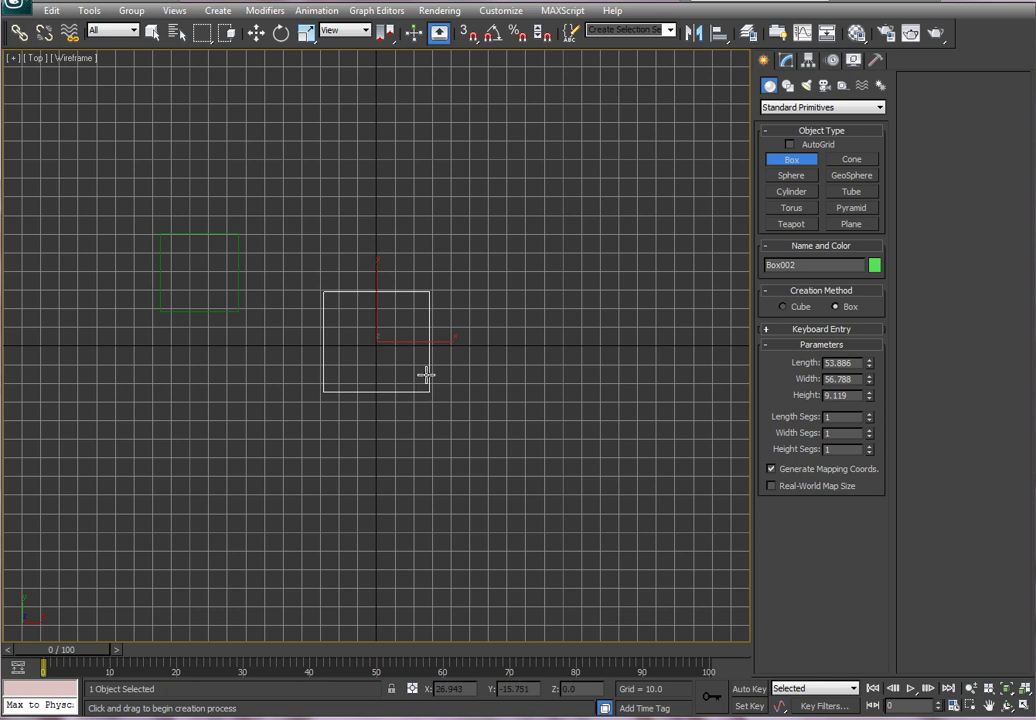
click(426, 372)
Step: Set the flat box to length 42, width 42 and height 5
click(786, 60)
double_click(836, 355)
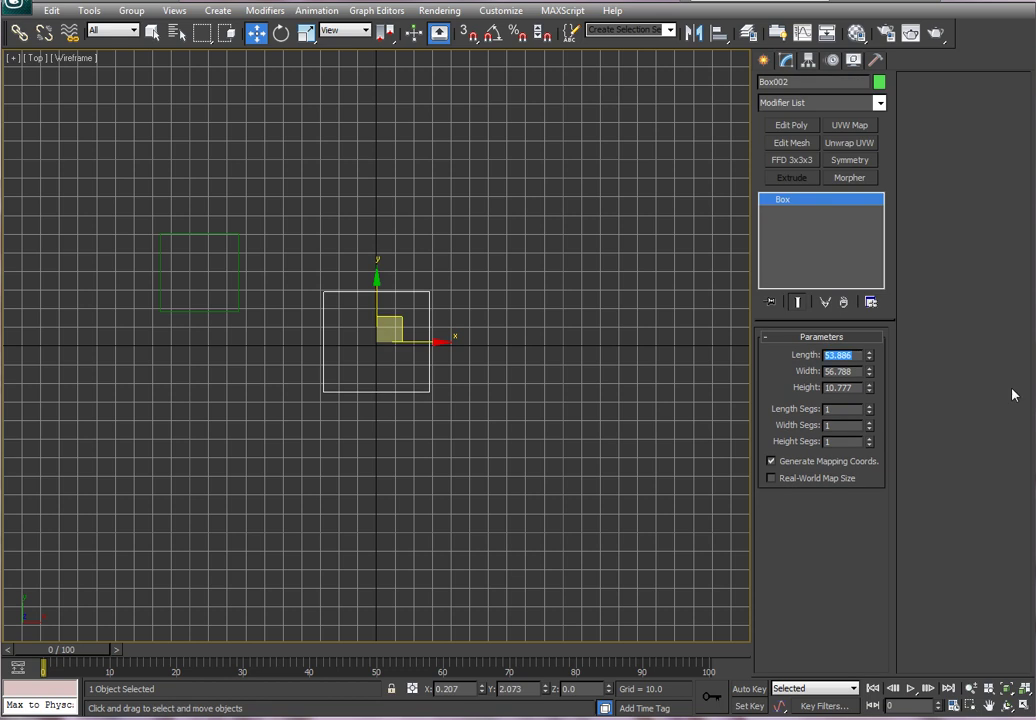
text(42)
key(Tab)
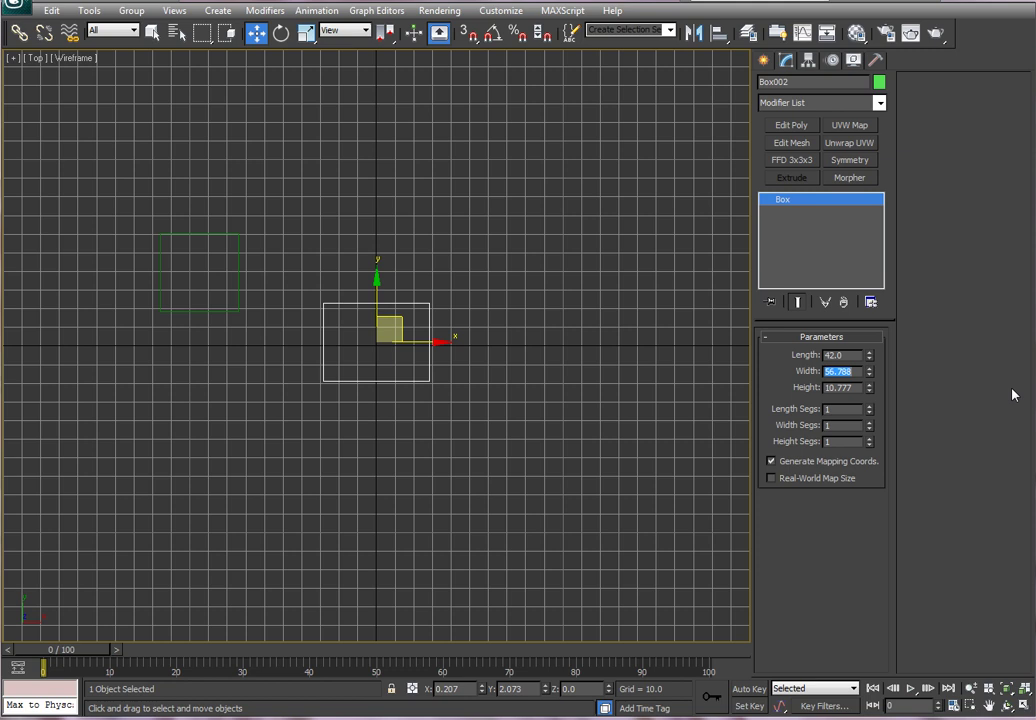
text(42)
key(Tab)
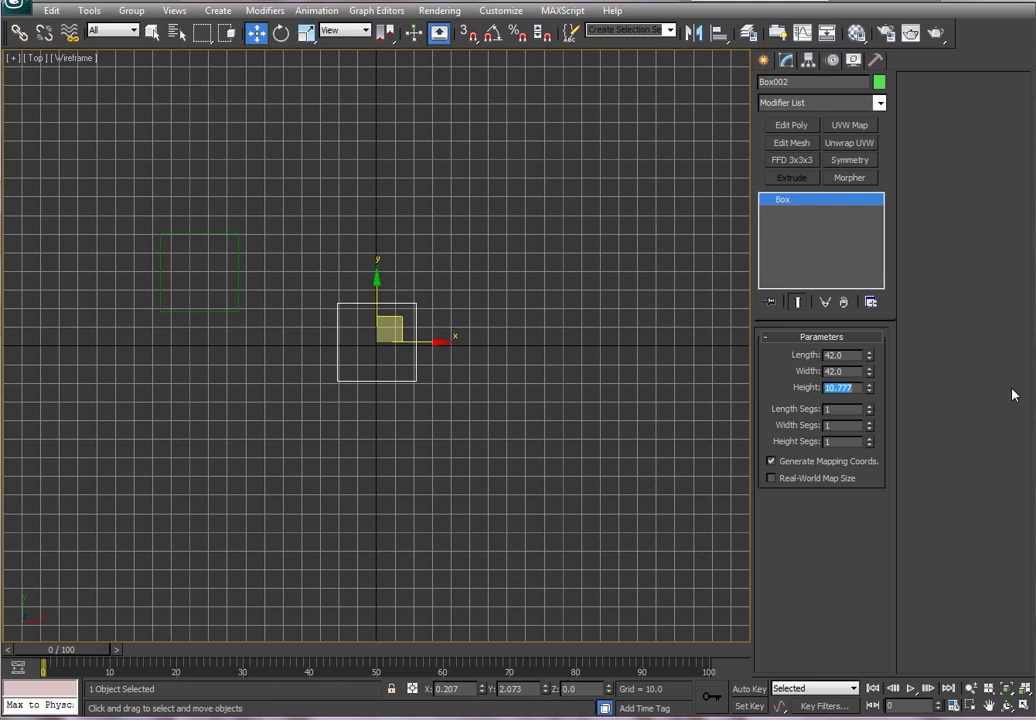
text(5)
key(Return)
Step: Zero the flat box's X and Y position using the Move Transform Type-In
right_click(256, 33)
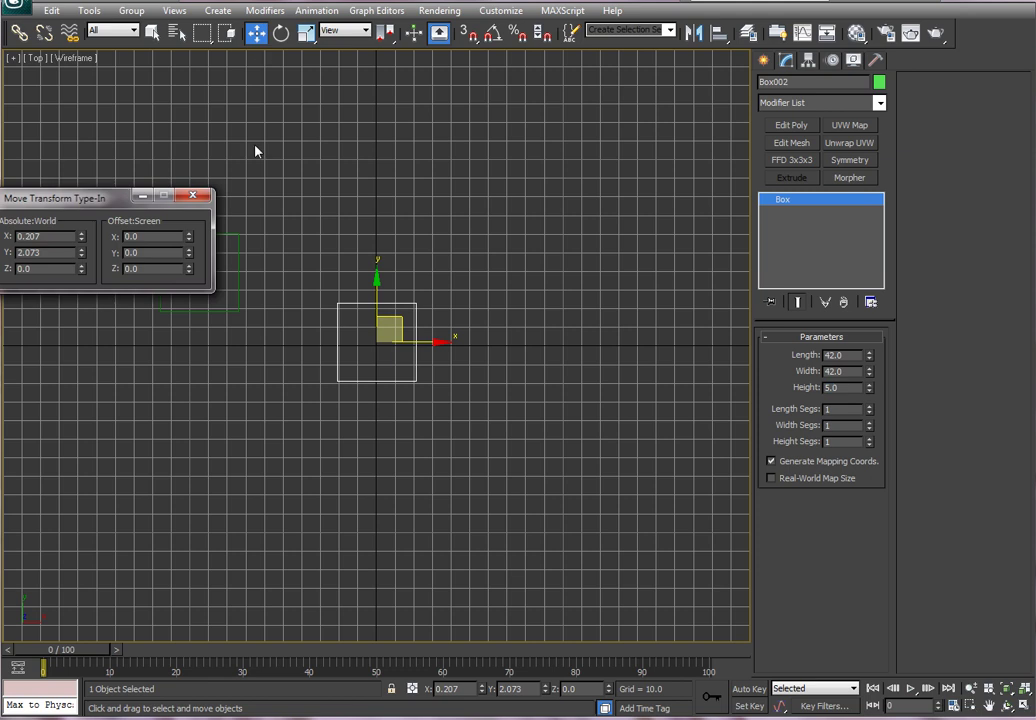
drag(127, 211, 181, 104)
right_click(132, 148)
right_click(134, 133)
middle_drag(503, 421, 560, 342)
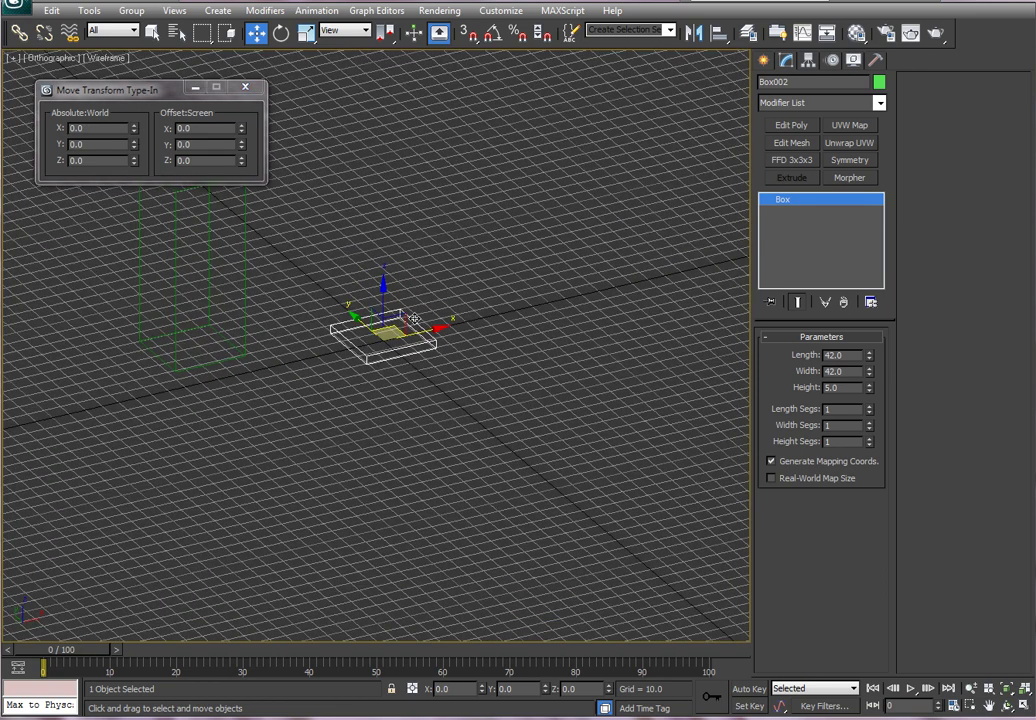
scroll(458, 349, up, 5)
click(458, 349)
alt+middle_drag(483, 385, 578, 405)
scroll(577, 414, down, 5)
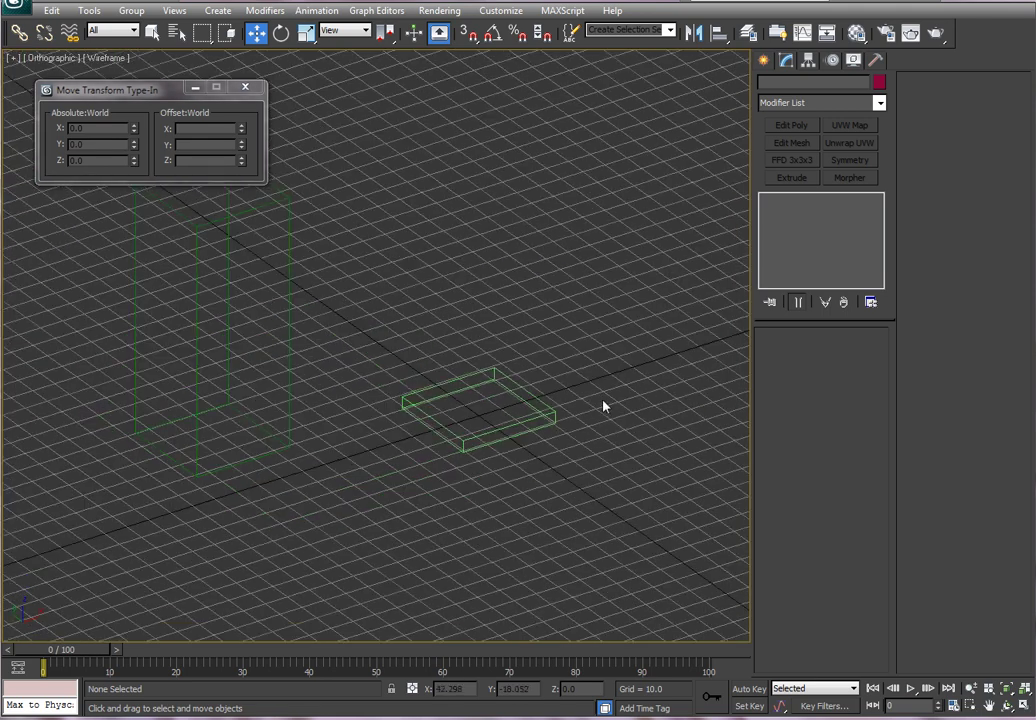
scroll(613, 407, up, 3)
alt+middle_drag(636, 384, 573, 434)
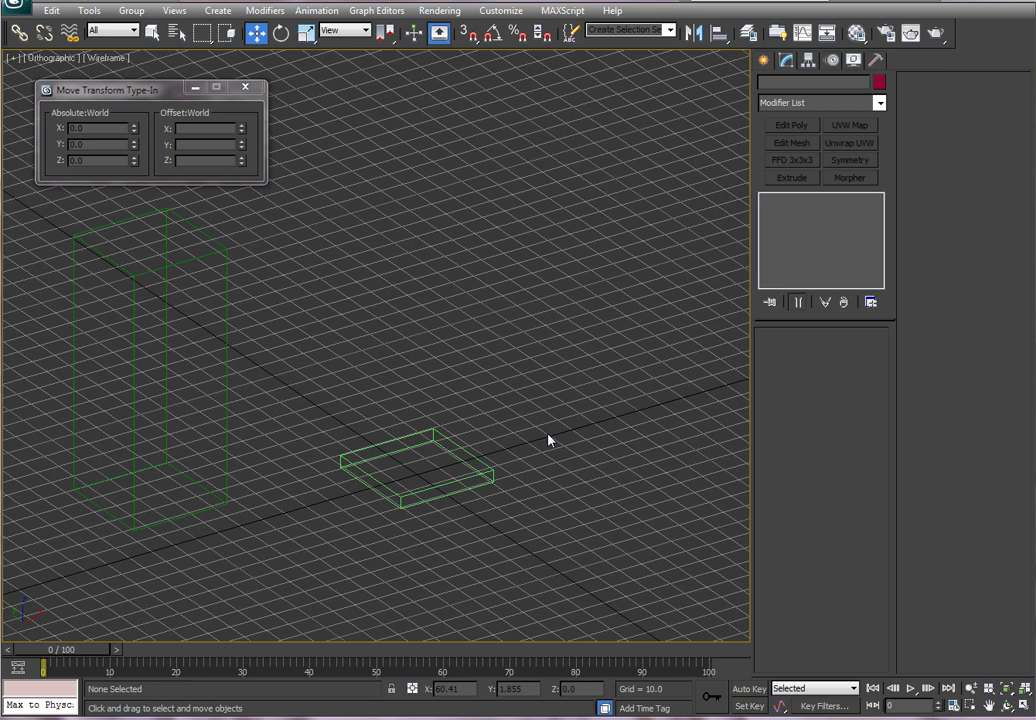
Step: Move the tall booth box onto the base at X 0, Y 0, then freeze it
click(226, 462)
click(226, 462)
drag(226, 462, 390, 456)
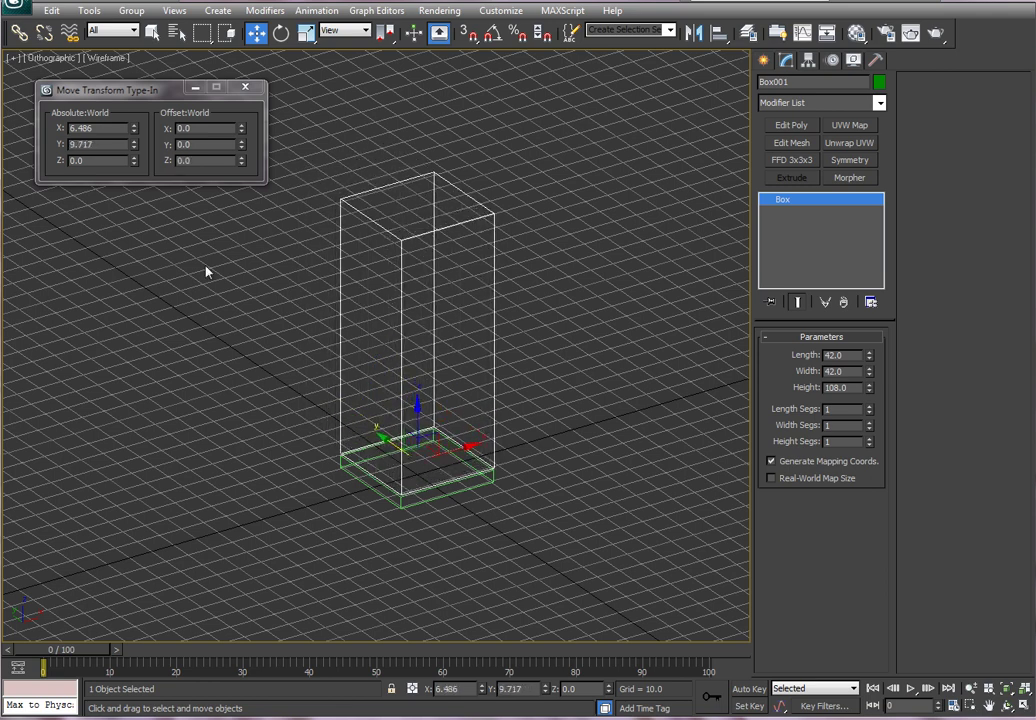
right_click(133, 144)
right_click(133, 128)
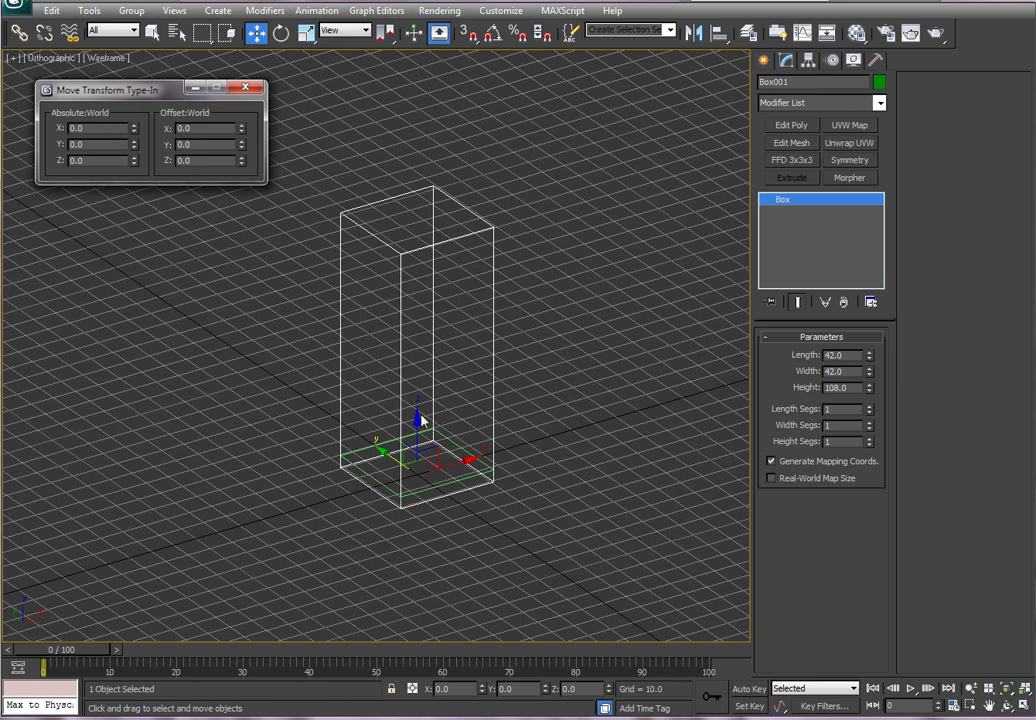
right_click(490, 402)
click(528, 302)
alt+middle_drag(555, 421, 580, 432)
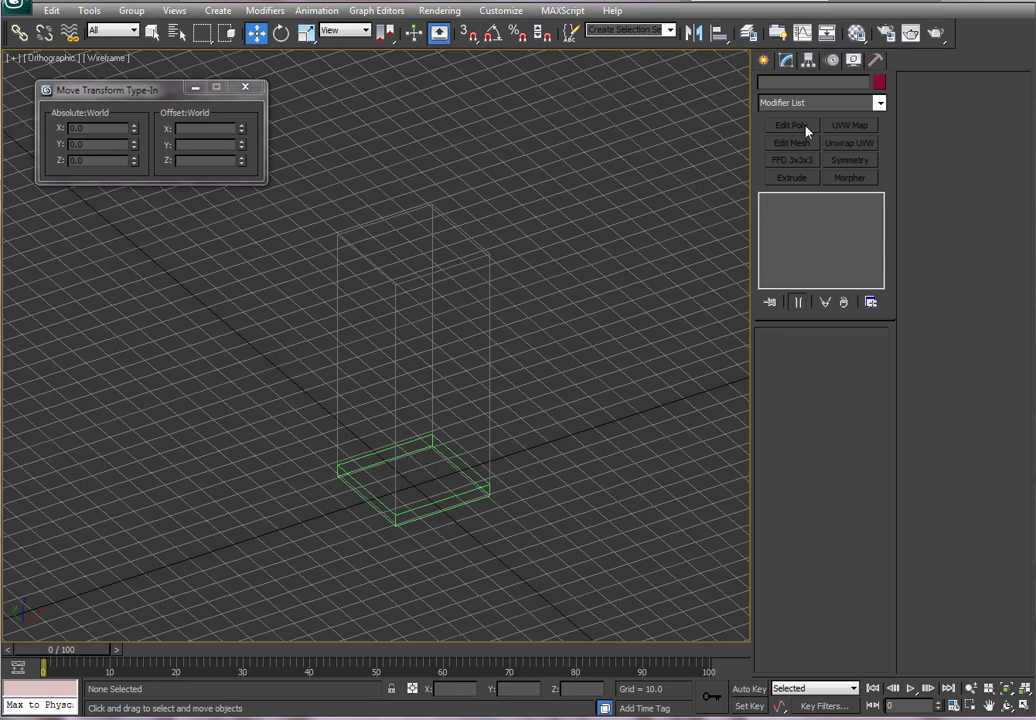
Step: With the grid hidden, draw a thin box across the booth's top edge in Top view
click(764, 60)
click(791, 159)
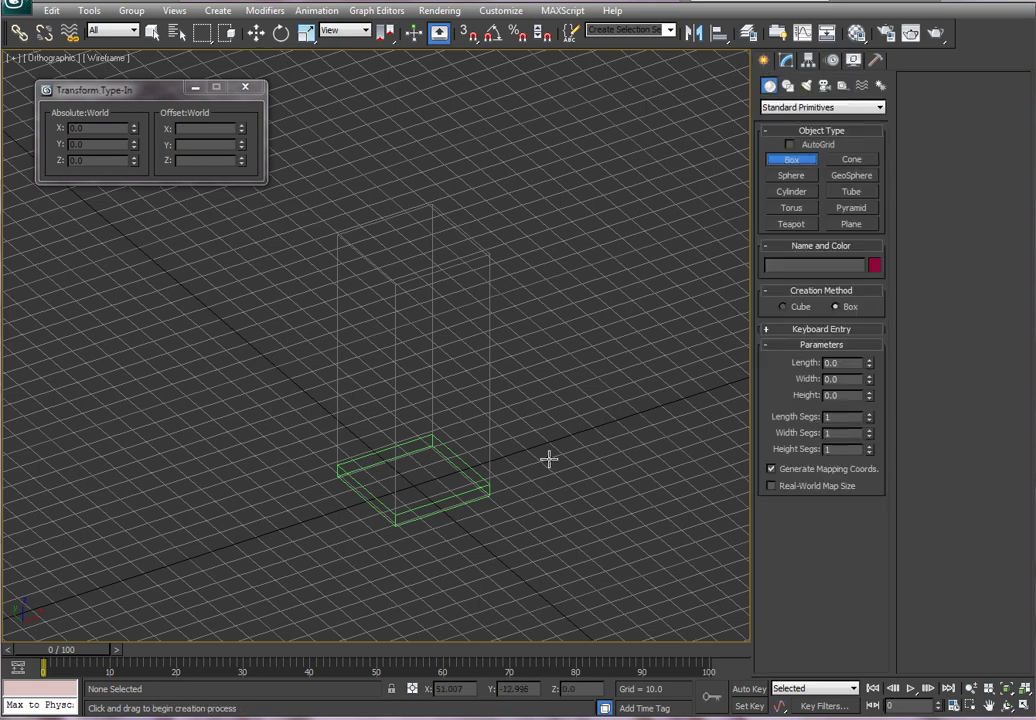
key(t)
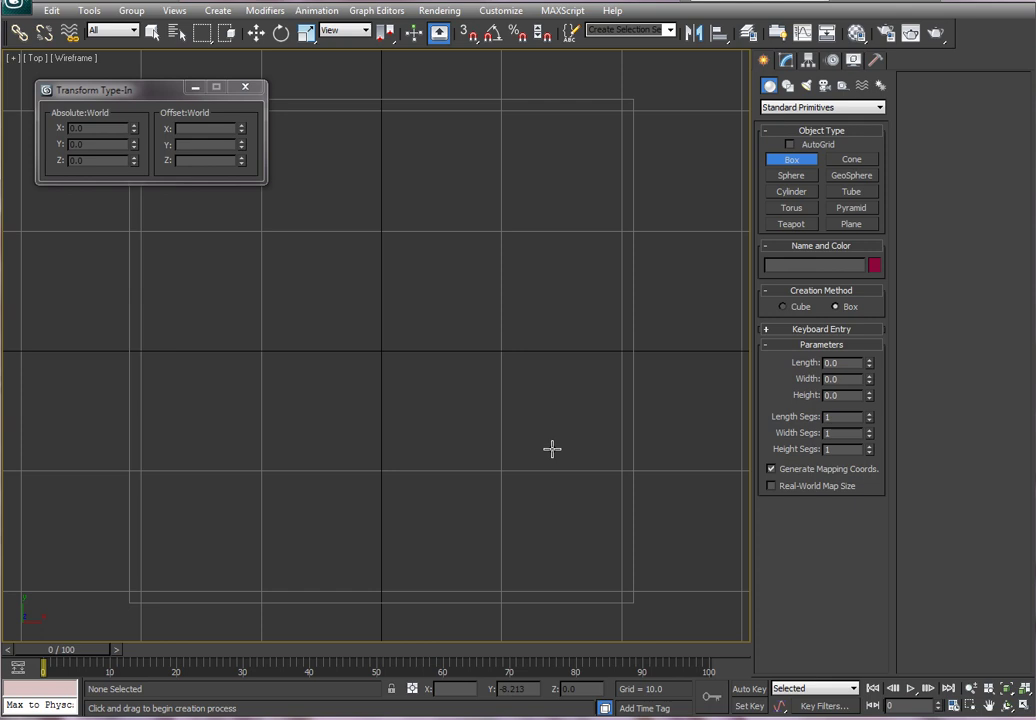
scroll(506, 470, down, 4)
scroll(419, 365, up, 2)
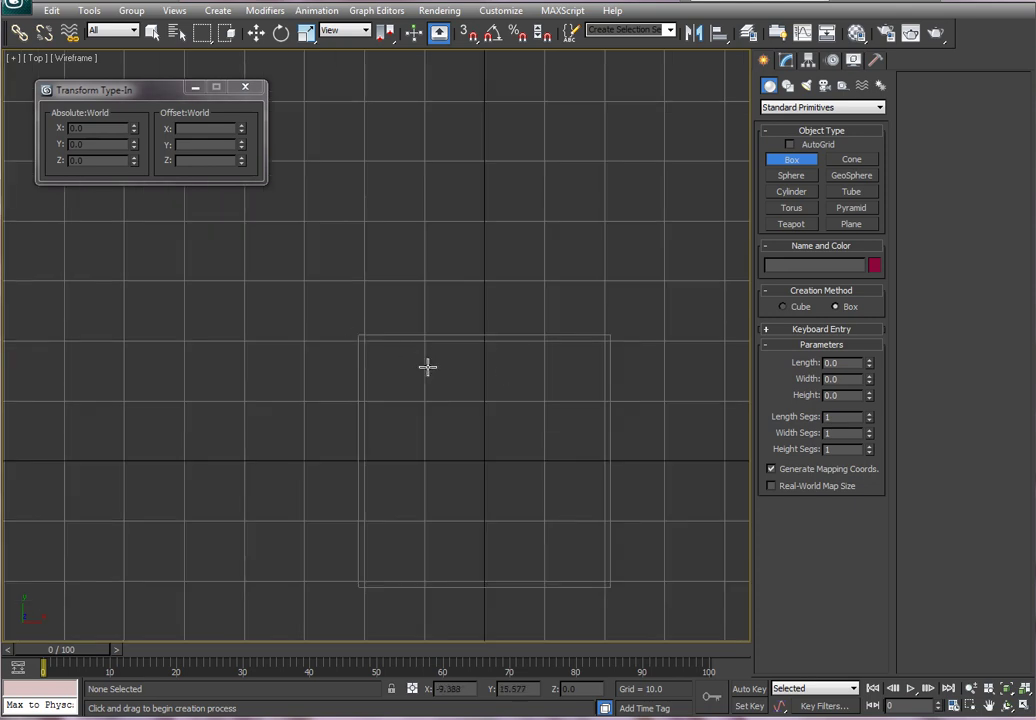
key(g)
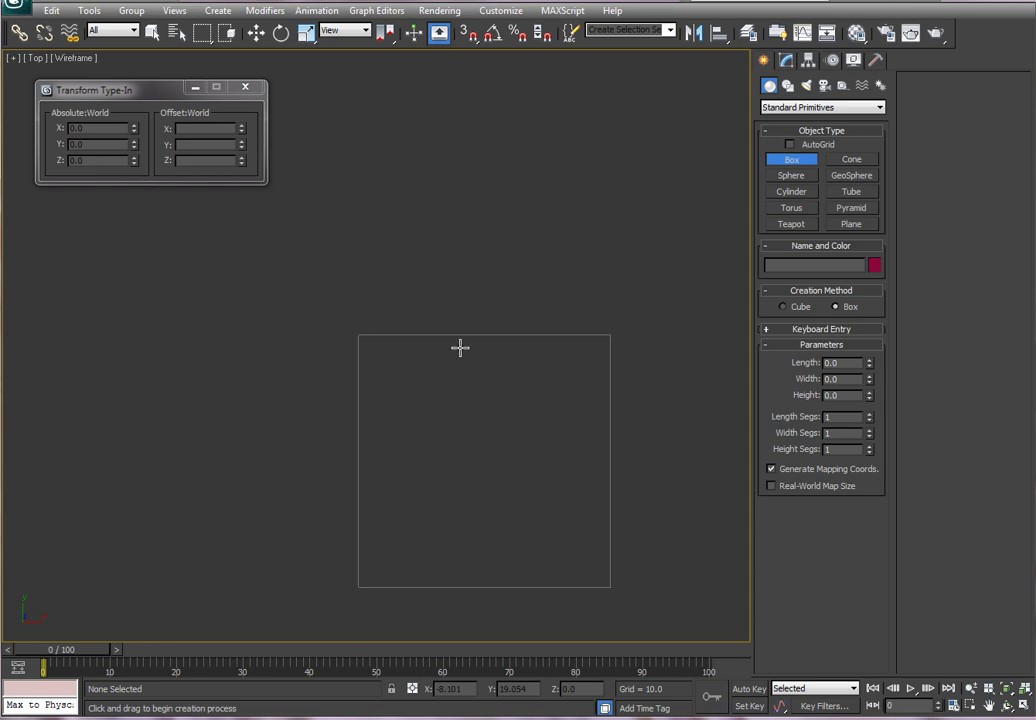
scroll(490, 350, up, 2)
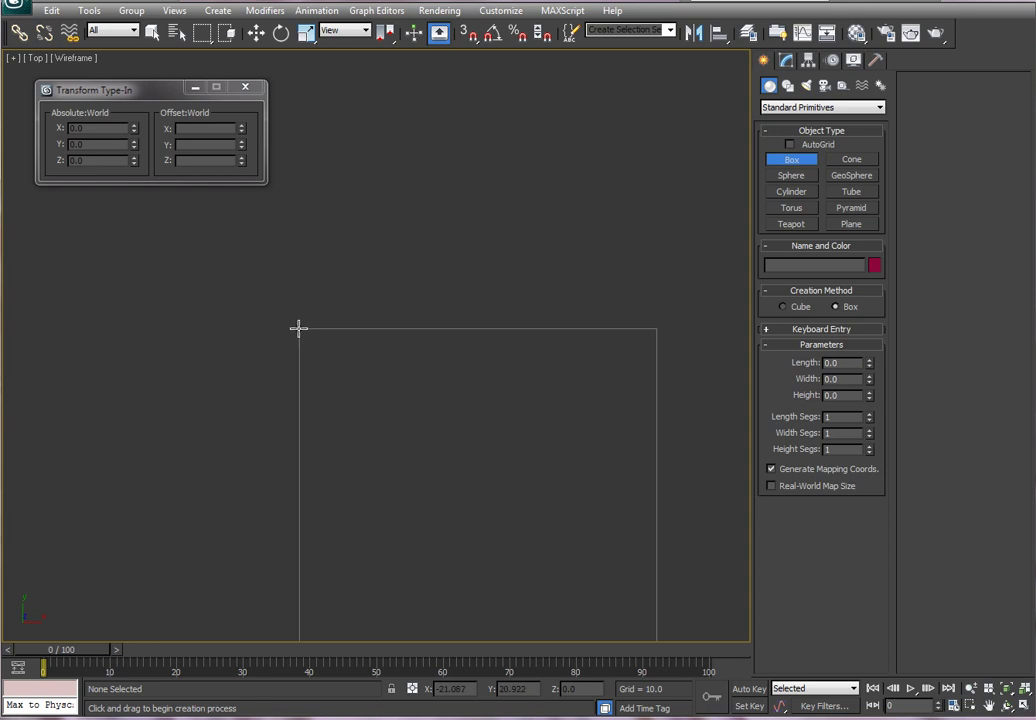
drag(298, 328, 657, 340)
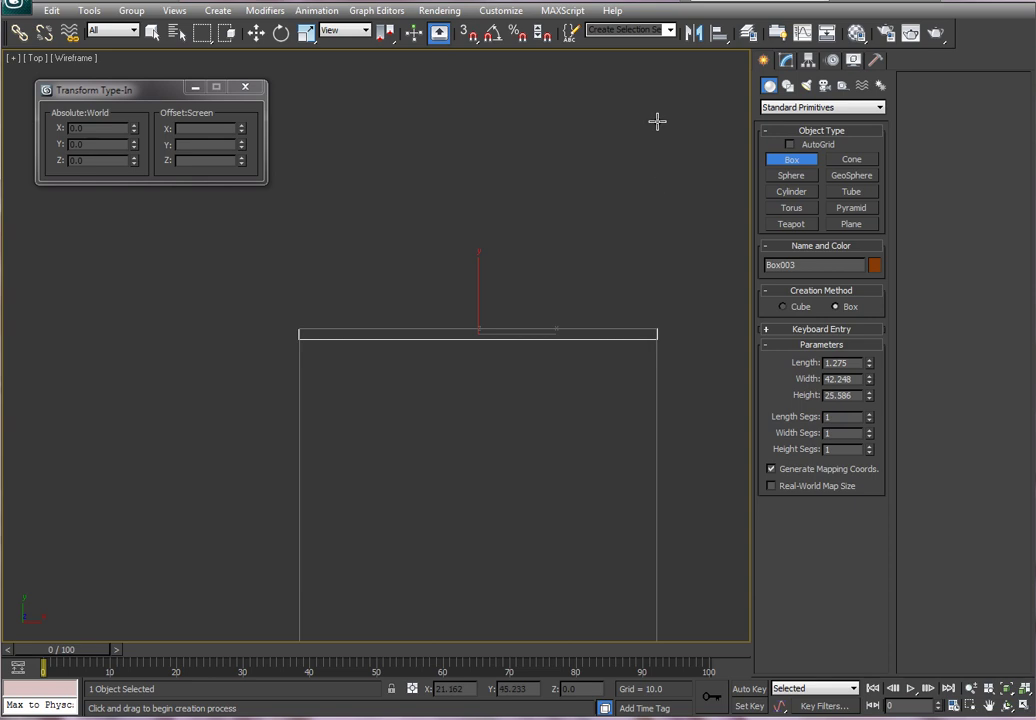
scroll(643, 338, down, 6)
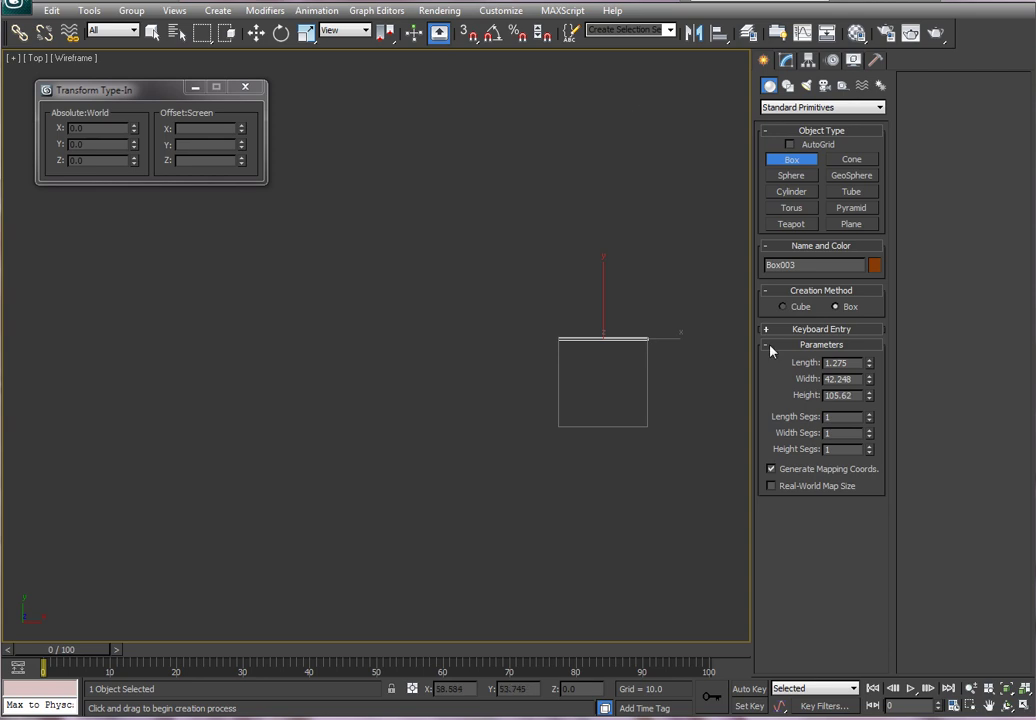
Step: Set the thin box's height to 103 and width to 42
drag(852, 396, 784, 398)
text(103)
key(Return)
key(shift+Tab)
text(42)
key(Return)
alt+middle_drag(701, 356, 520, 420)
click(857, 362)
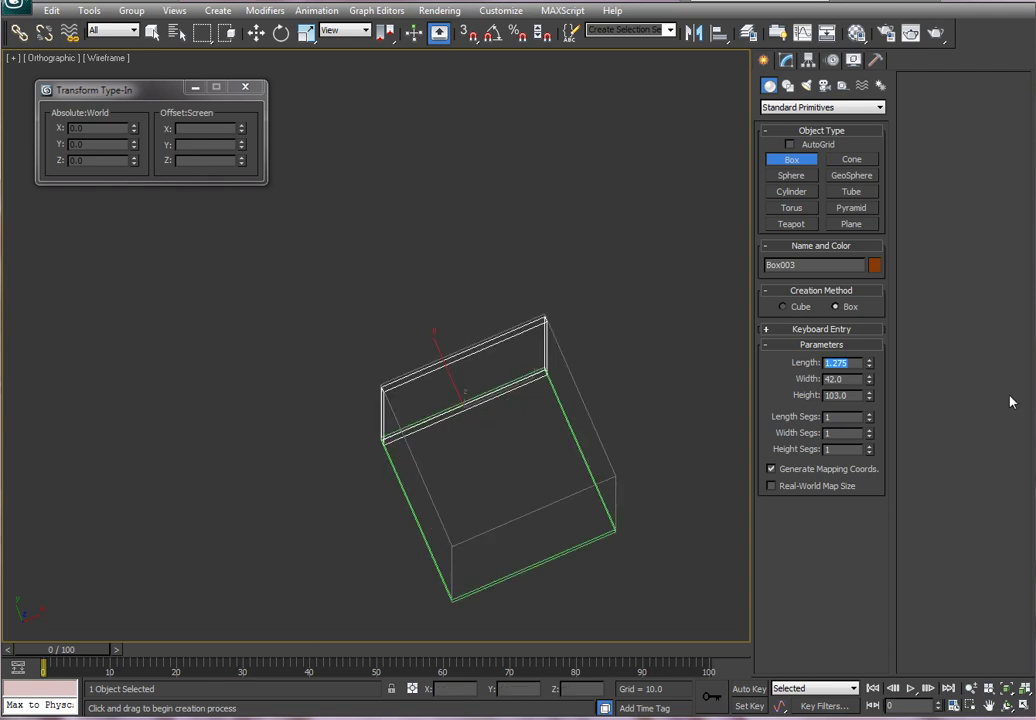
Step: Position the panel at X 0 and slide it along Y onto the booth edge
click(256, 32)
key(t)
key(z)
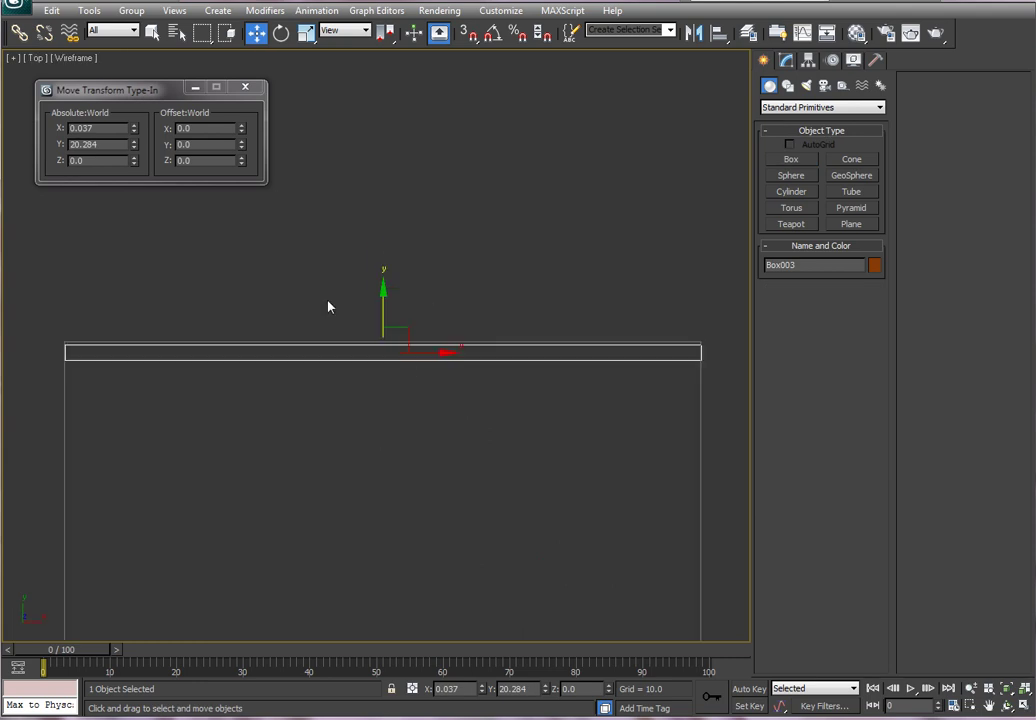
right_click(134, 130)
drag(383, 312, 384, 309)
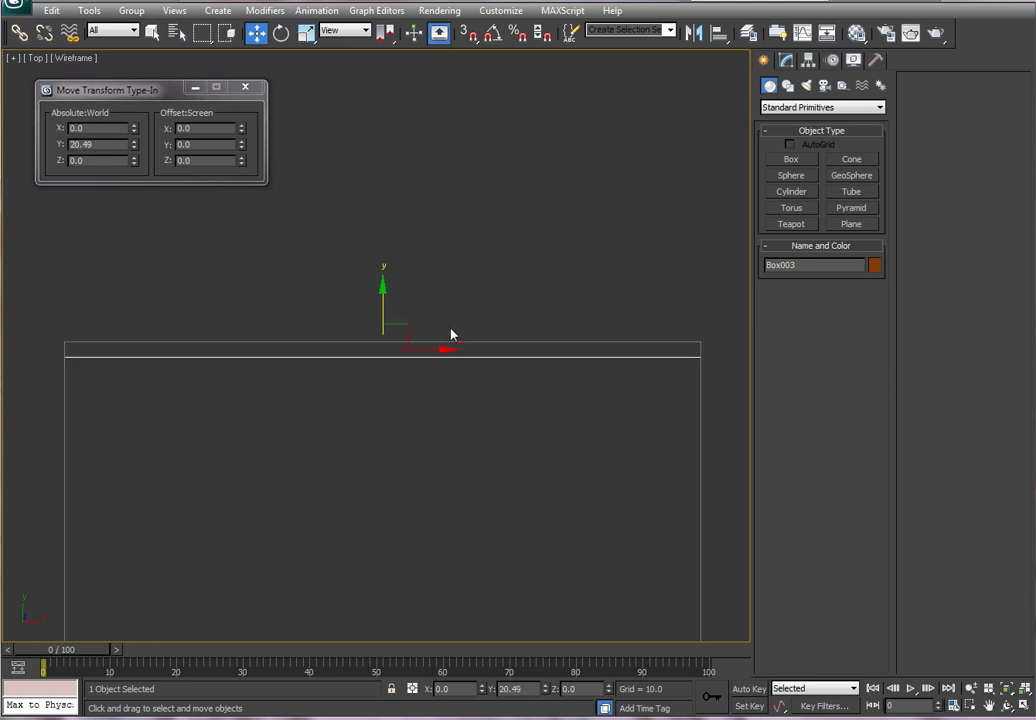
scroll(443, 276, down, 3)
scroll(443, 276, down, 4)
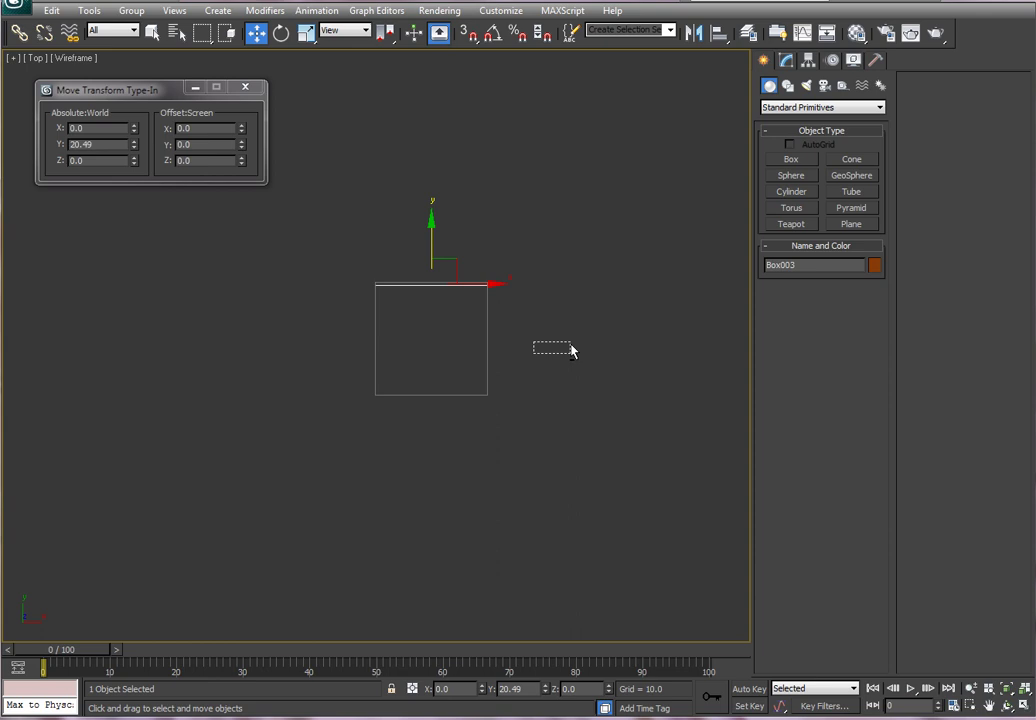
mouse_move(571, 349)
alt+middle_down()
mouse_move(578, 365)
mouse_move(633, 316)
mouse_move(634, 266)
mouse_move(575, 345)
alt+middle_up()
Step: Freeze the thin panel
scroll(484, 393, up, 3)
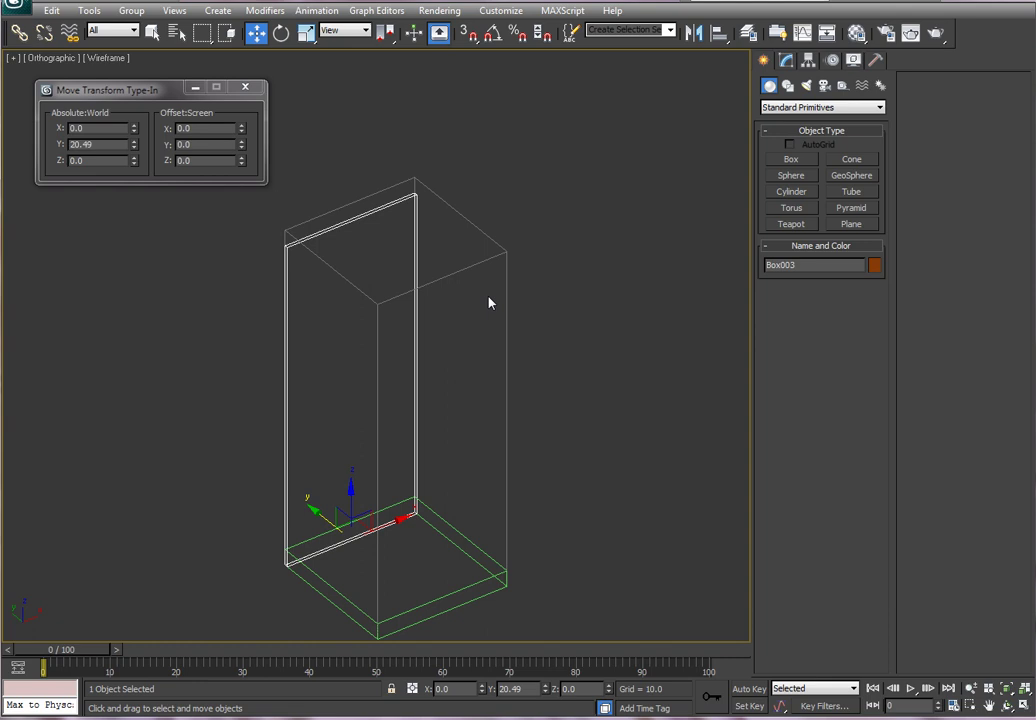
right_click(495, 257)
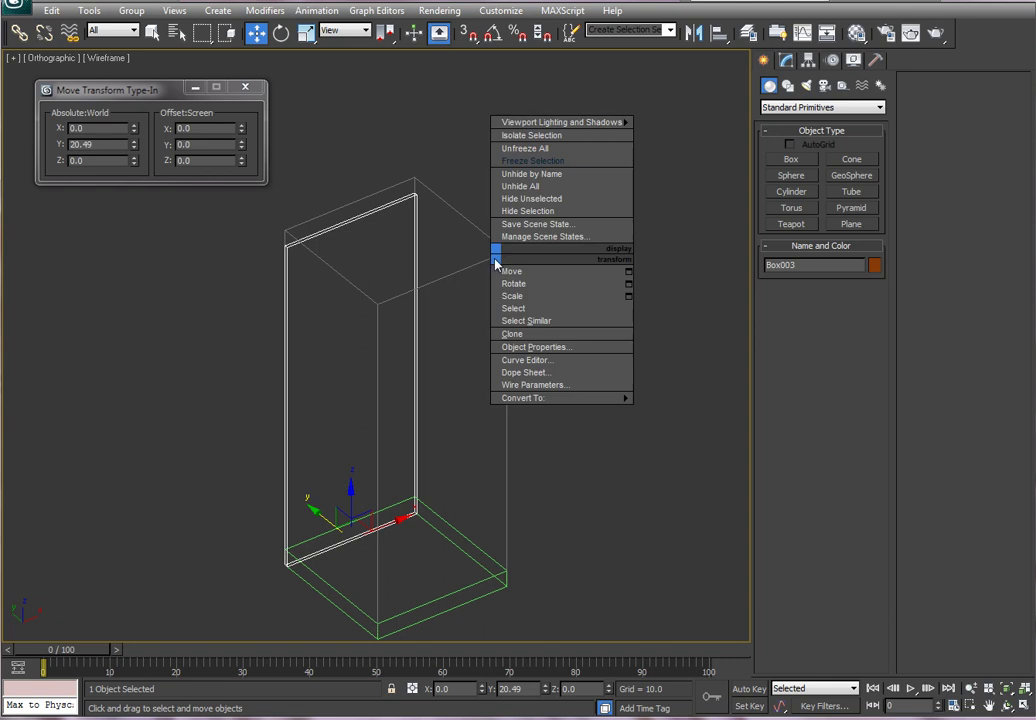
click(521, 161)
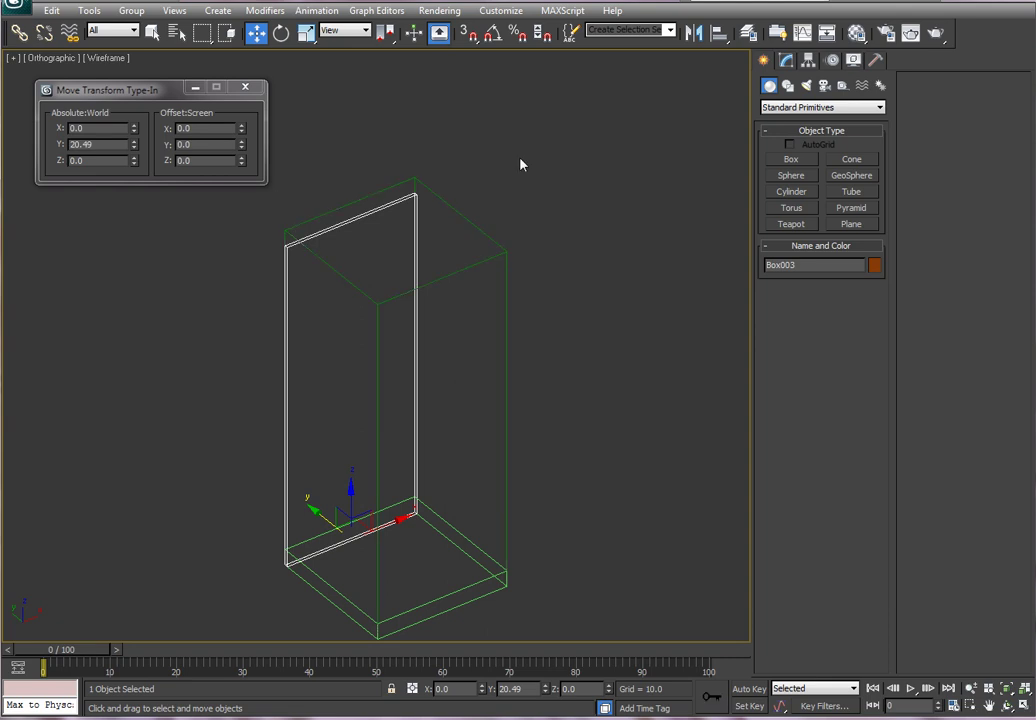
Step: Clone the tall booth box Box001 as a Copy and freeze the copy
click(474, 265)
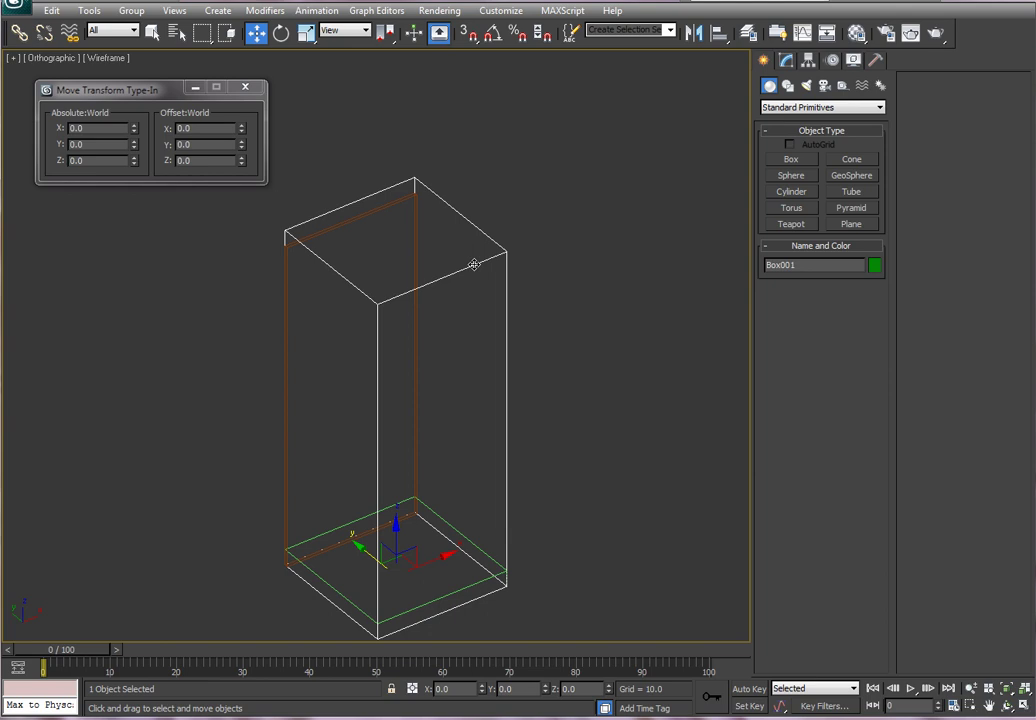
click(51, 12)
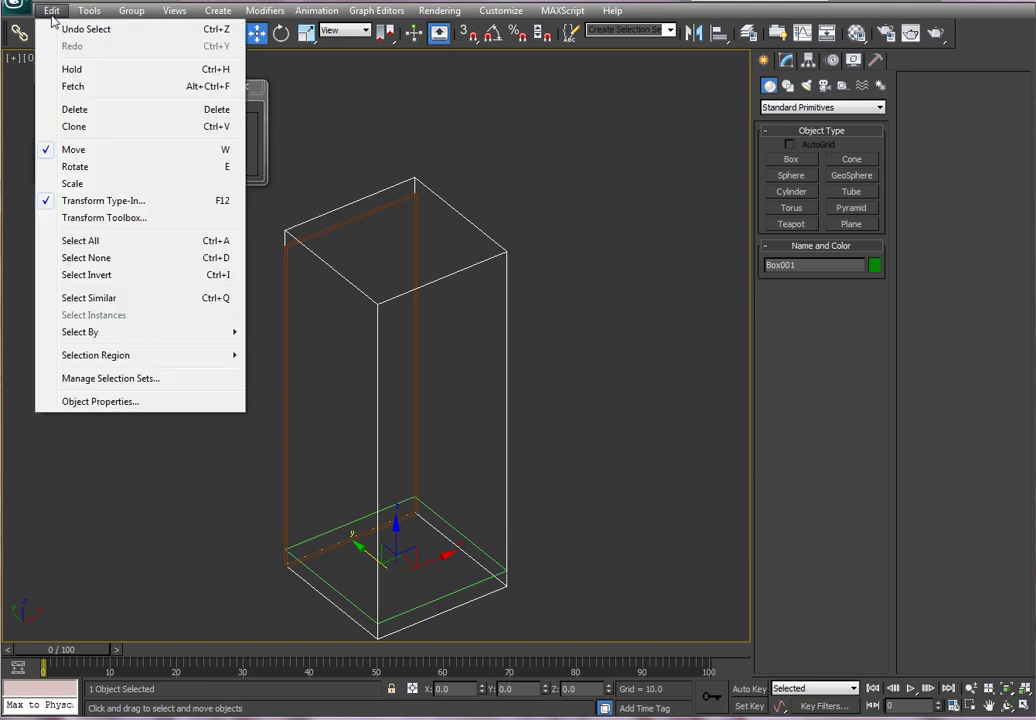
click(100, 127)
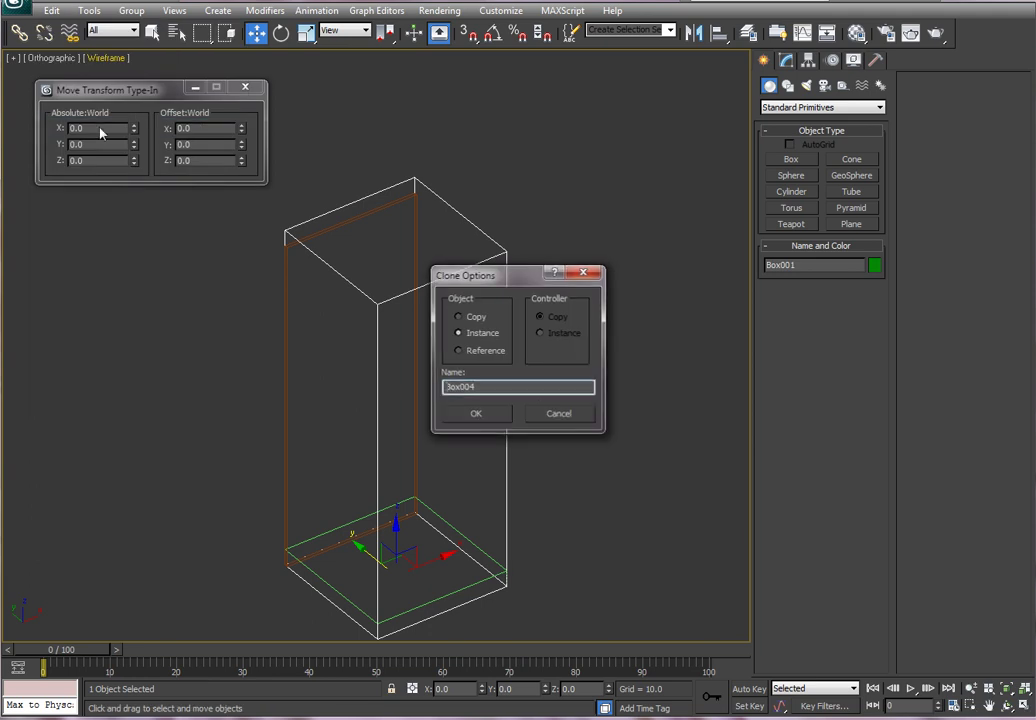
click(477, 320)
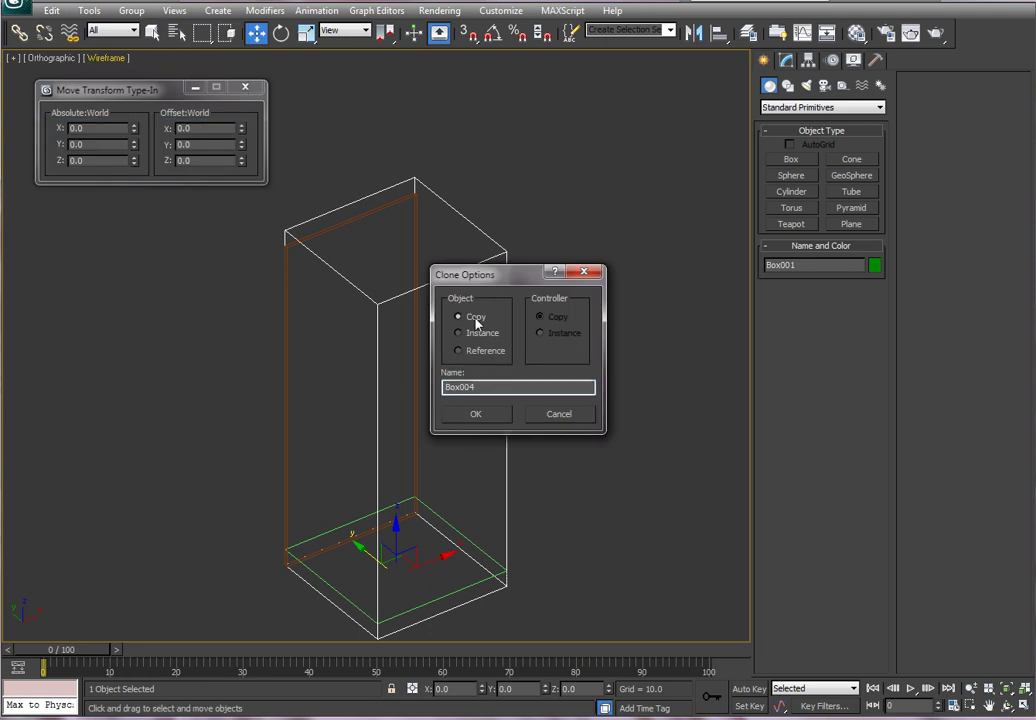
click(490, 417)
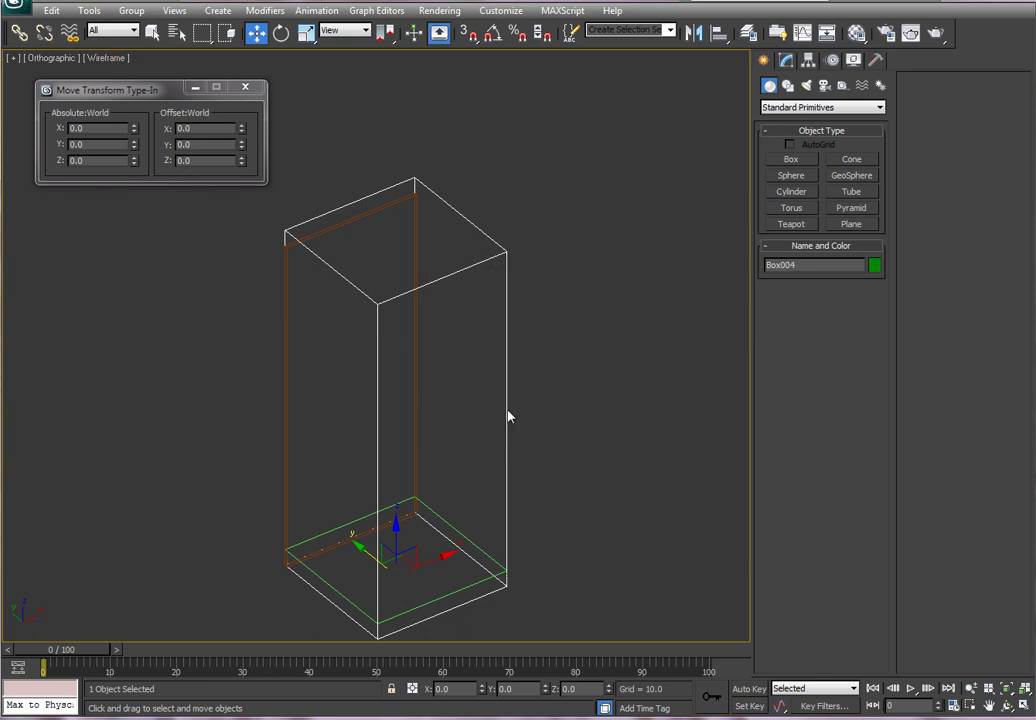
right_click(516, 389)
click(562, 295)
alt+middle_drag(540, 323, 520, 489)
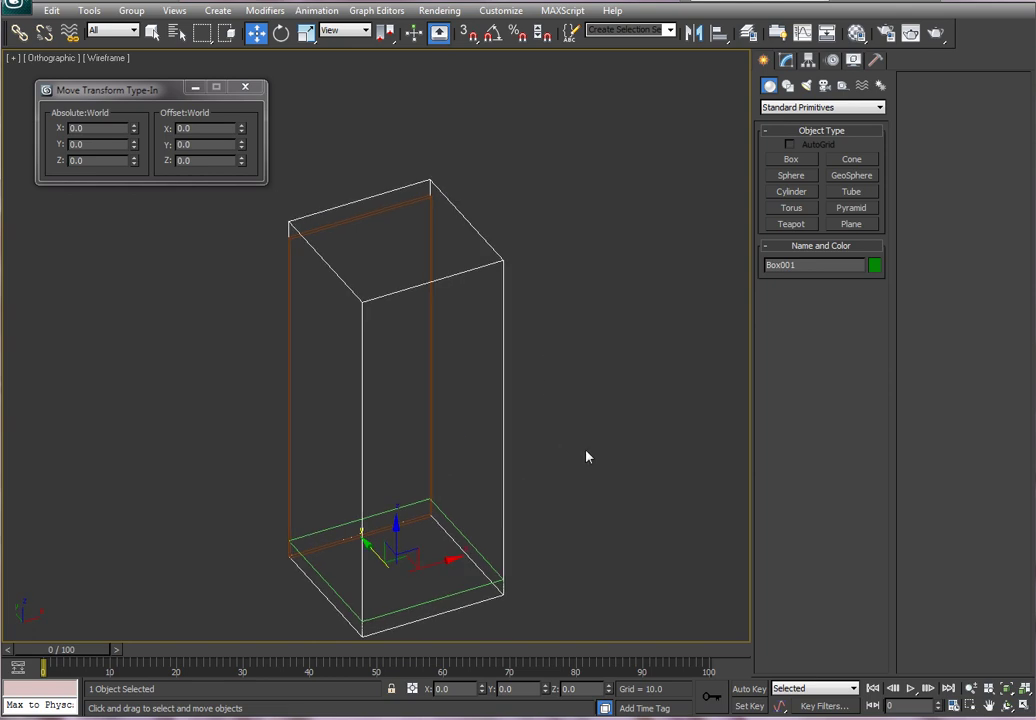
Step: Add Edit Poly to Box001 and push its side polygon across to make a thin panel
click(786, 60)
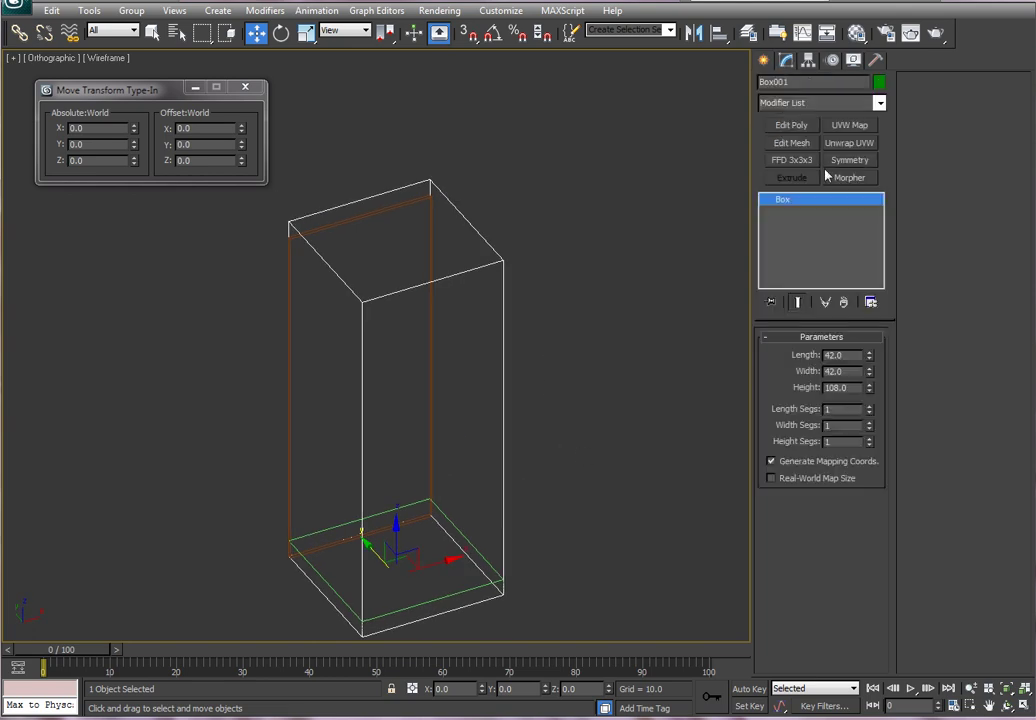
click(805, 130)
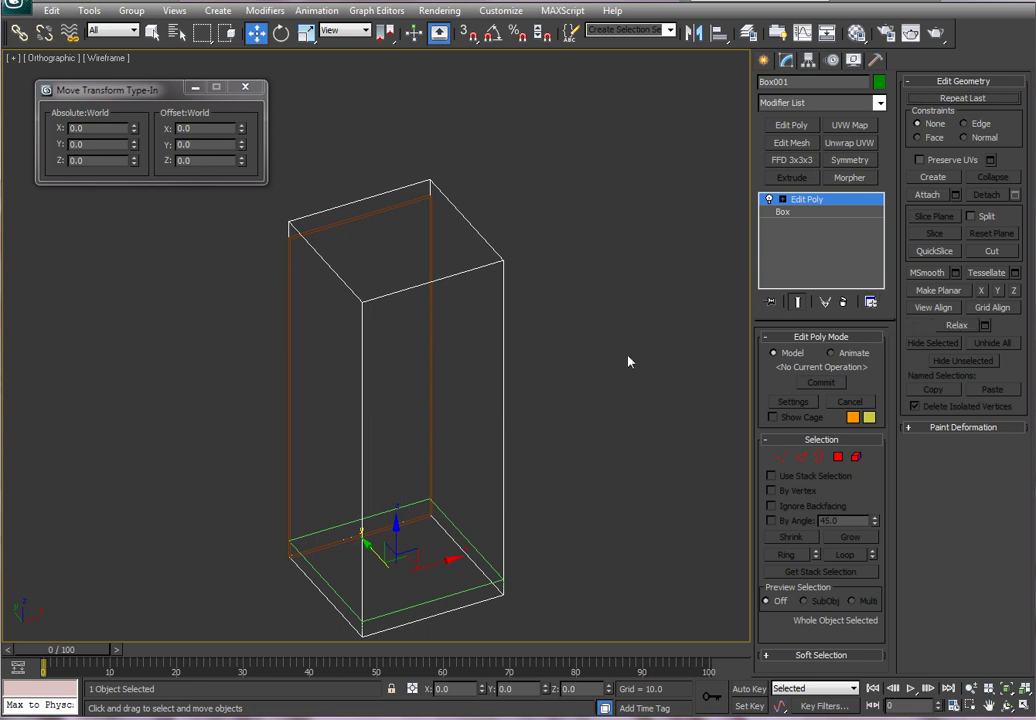
click(781, 457)
click(838, 457)
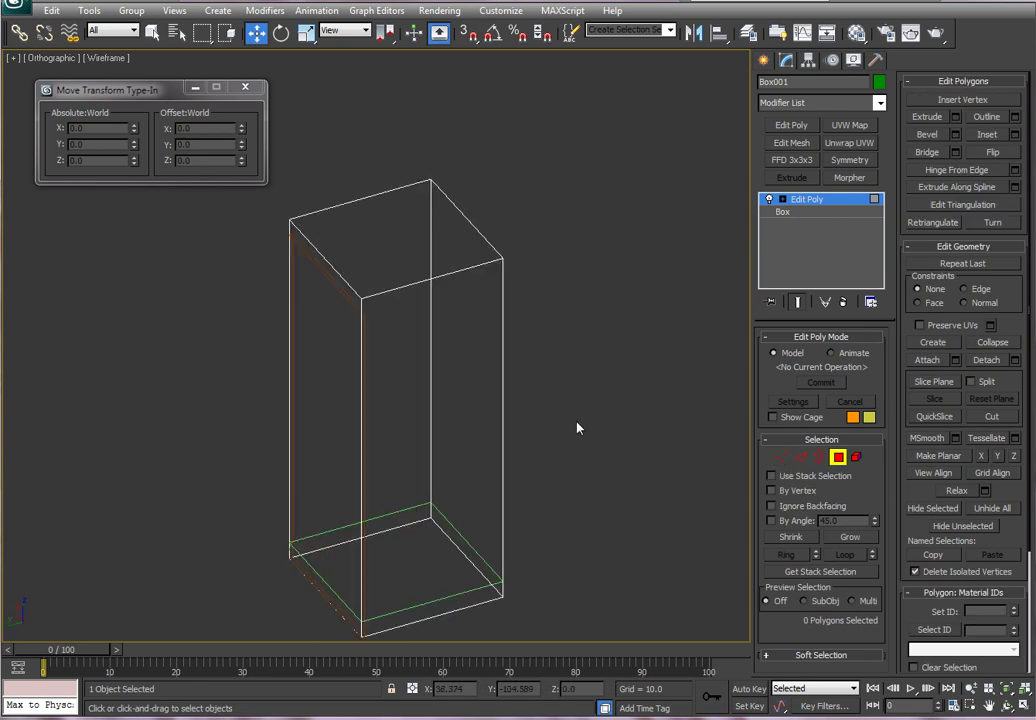
click(347, 430)
drag(277, 445, 421, 393)
key(4)
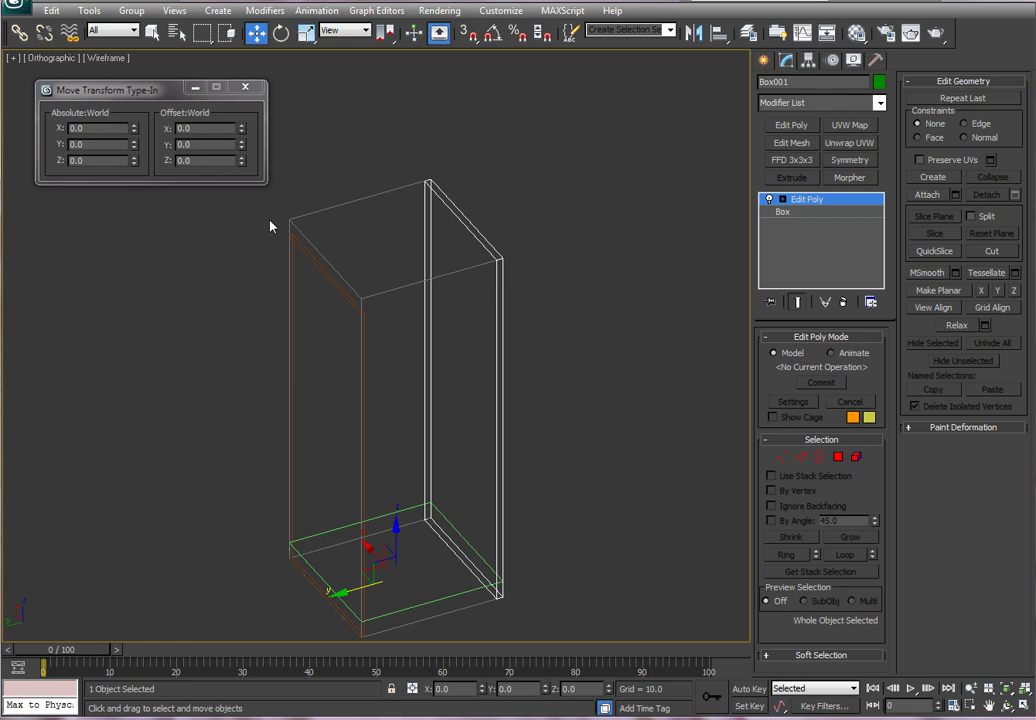
alt+middle_drag(571, 379, 450, 364)
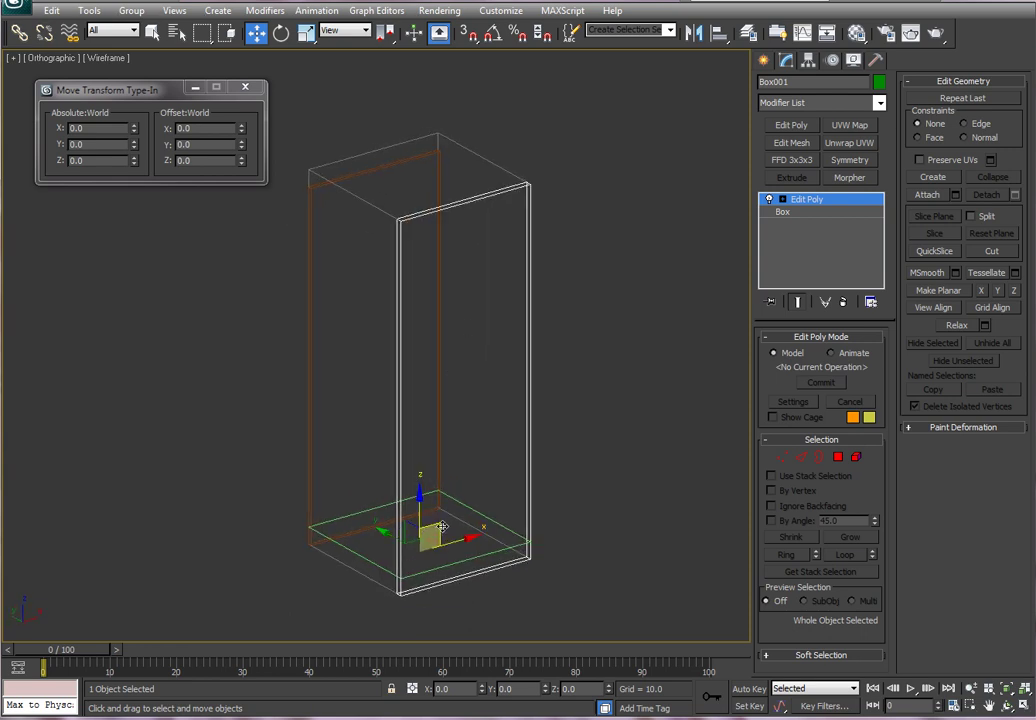
drag(429, 532, 460, 502)
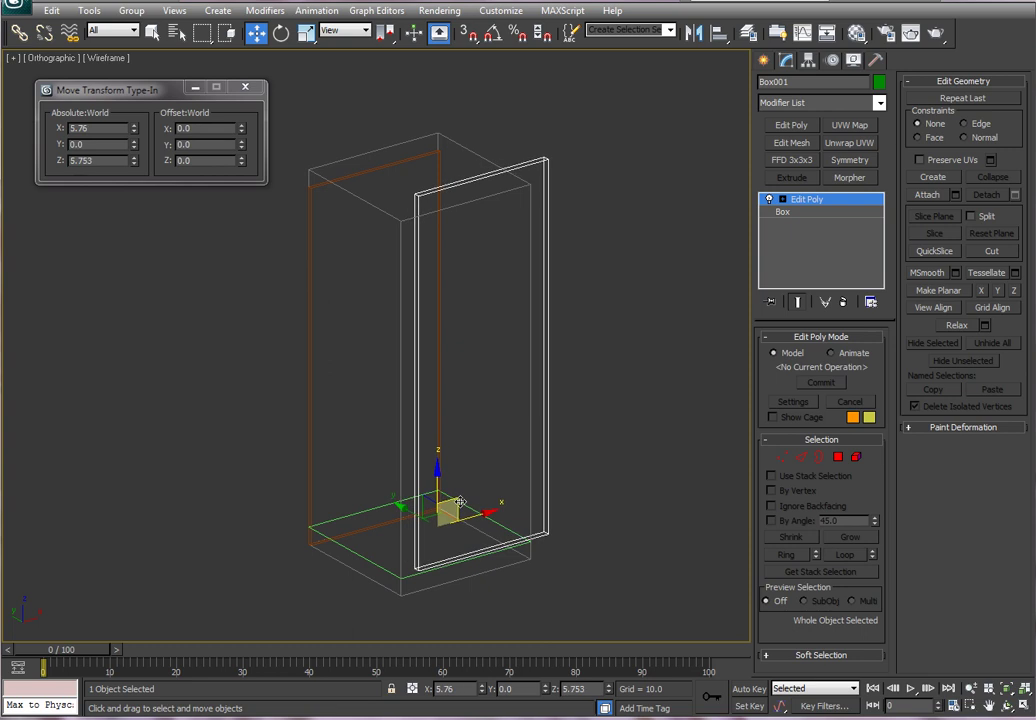
key(ctrl+z)
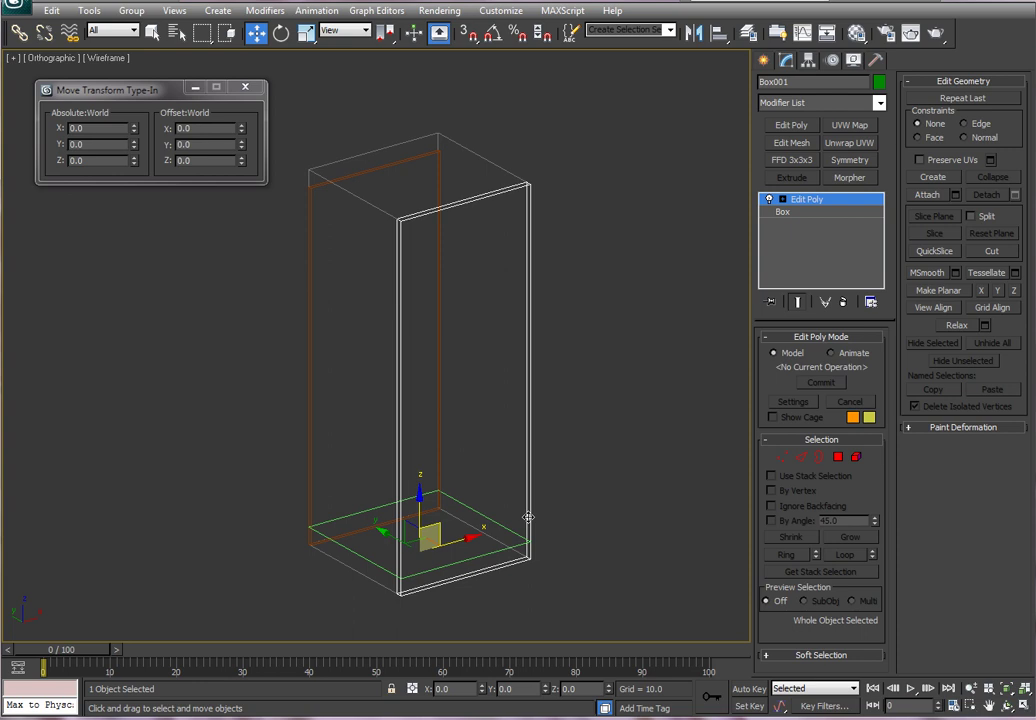
click(782, 457)
alt+middle_drag(678, 460, 790, 478)
Step: Clone the door panel and scale the copy's vertices inward horizontally
click(782, 457)
click(51, 10)
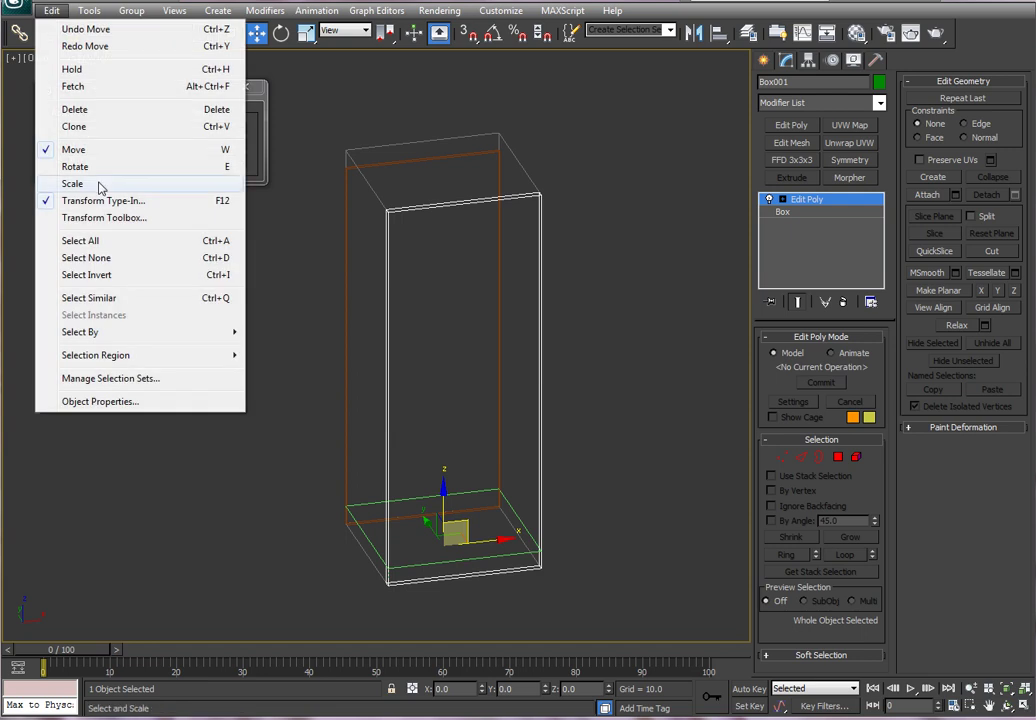
click(97, 130)
click(481, 416)
click(782, 457)
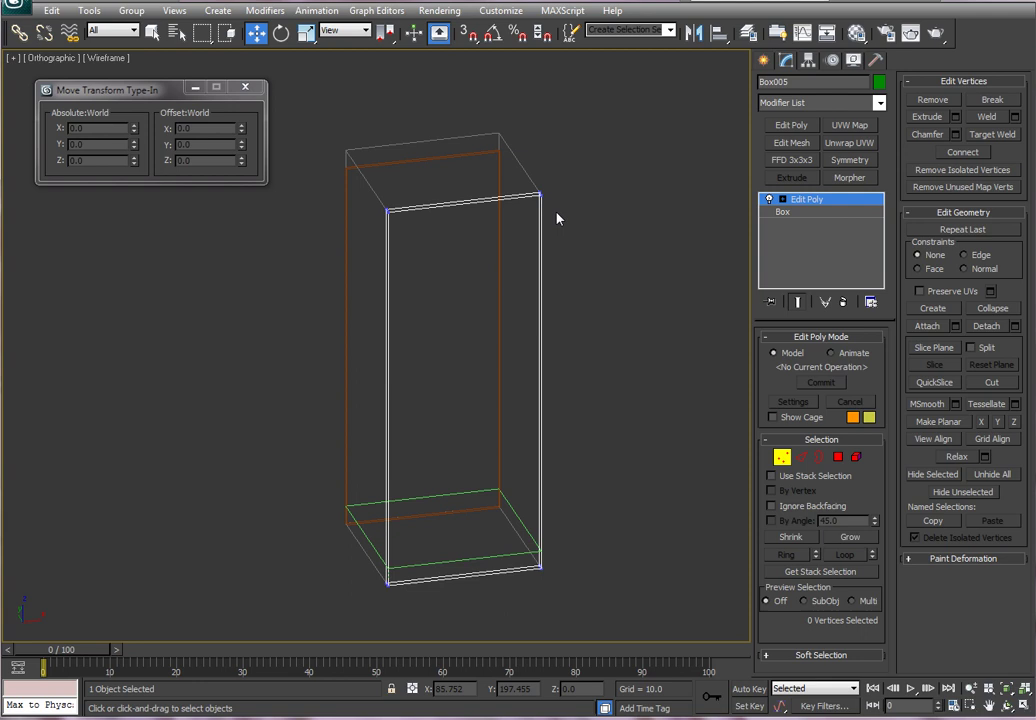
drag(555, 217, 347, 593)
click(306, 32)
drag(394, 397, 436, 393)
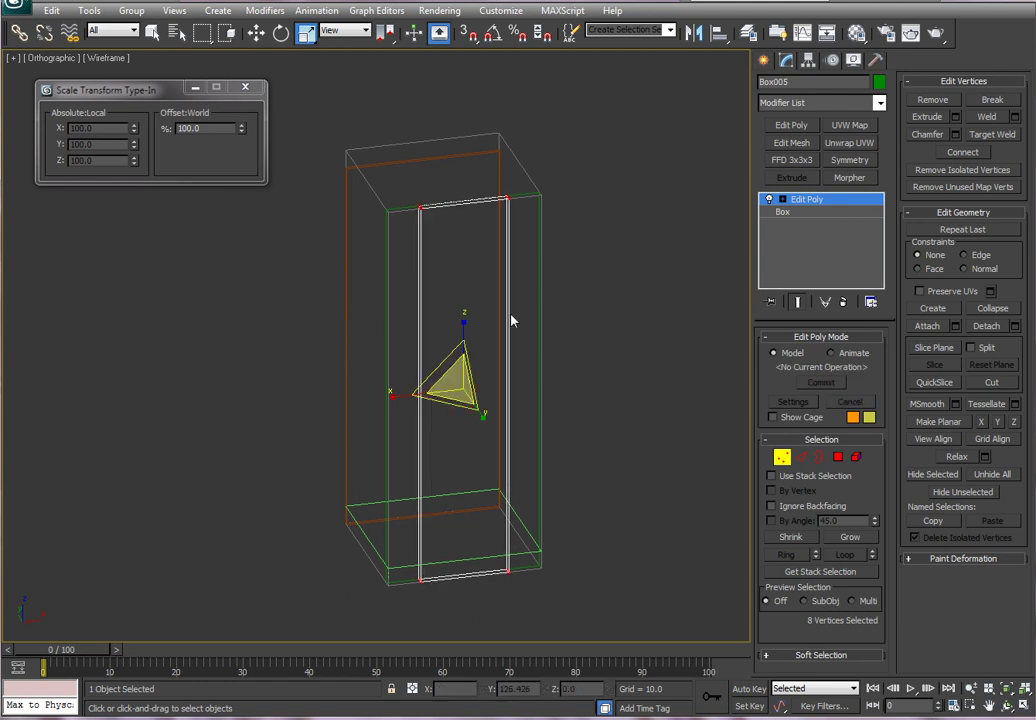
Step: Lower the door box's top vertices and raise its bottom vertices
key(w)
drag(539, 273, 395, 162)
drag(464, 146, 469, 214)
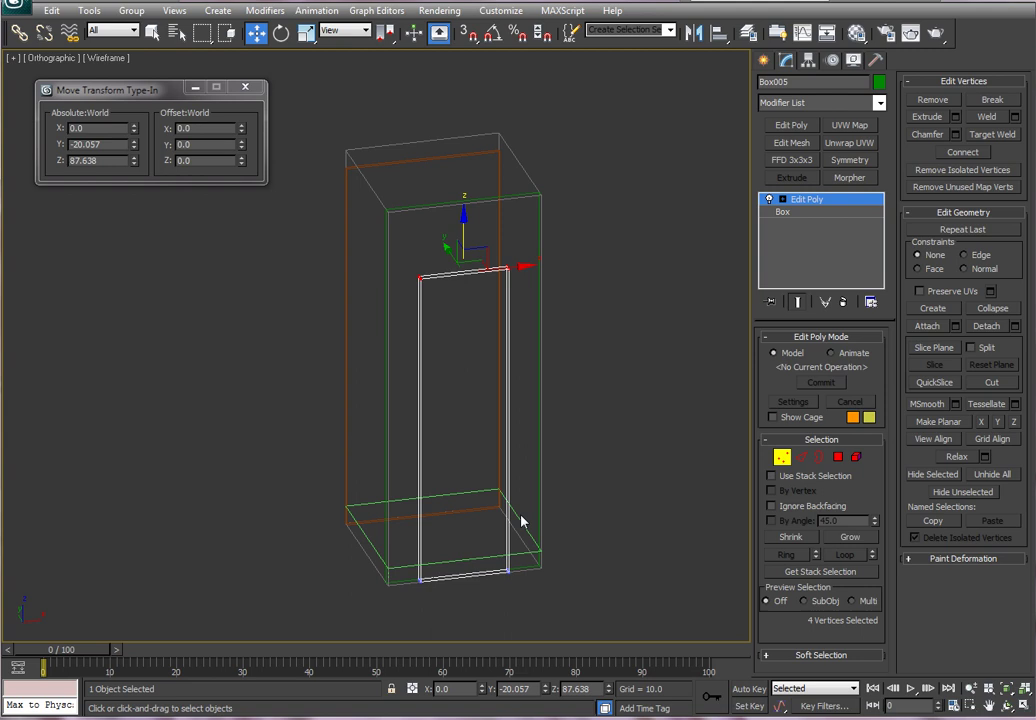
drag(539, 614, 403, 562)
drag(466, 537, 451, 472)
alt+middle_drag(451, 472, 647, 504)
Step: Scale all eight vertices wider, exit vertex mode and select Box001
drag(597, 222, 320, 612)
key(r)
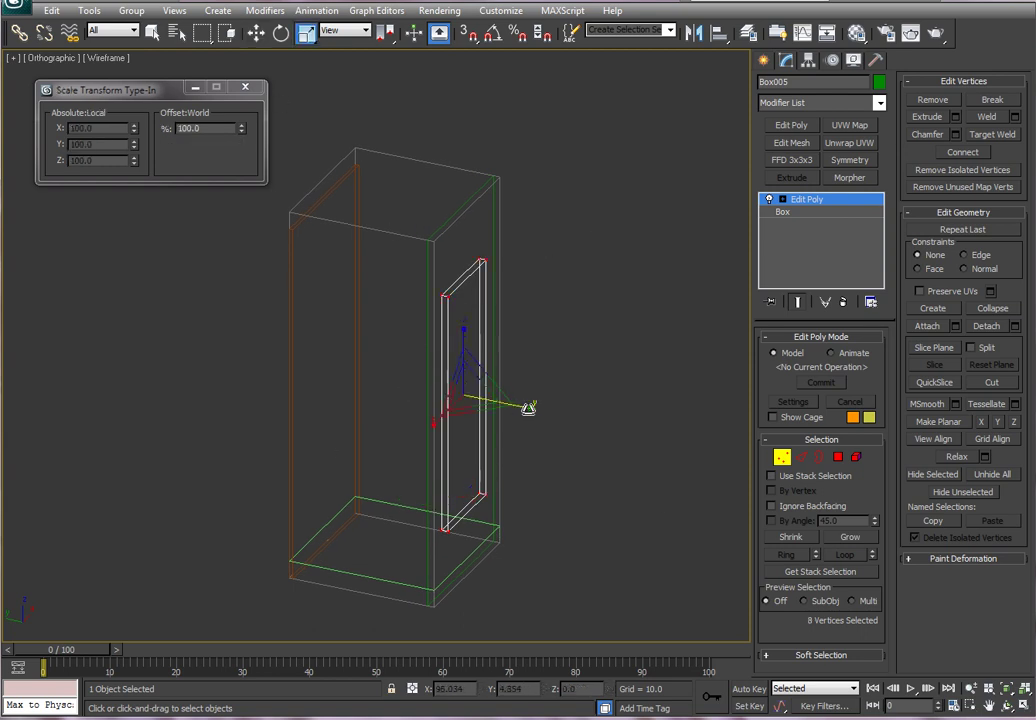
drag(522, 408, 628, 422)
alt+middle_drag(628, 422, 751, 472)
click(782, 456)
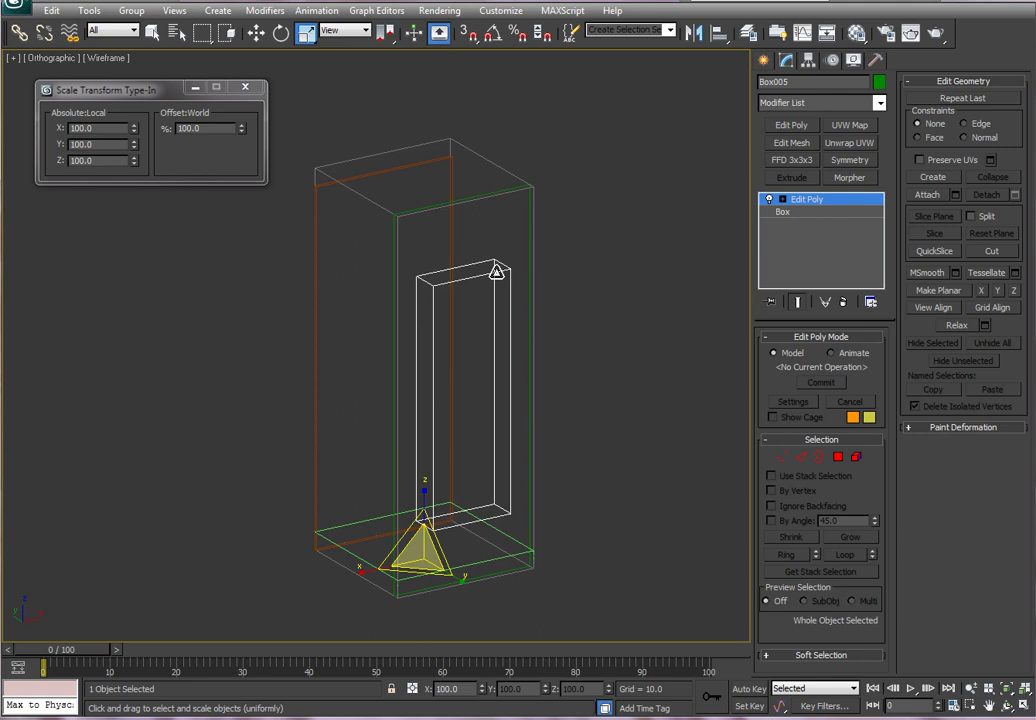
click(528, 268)
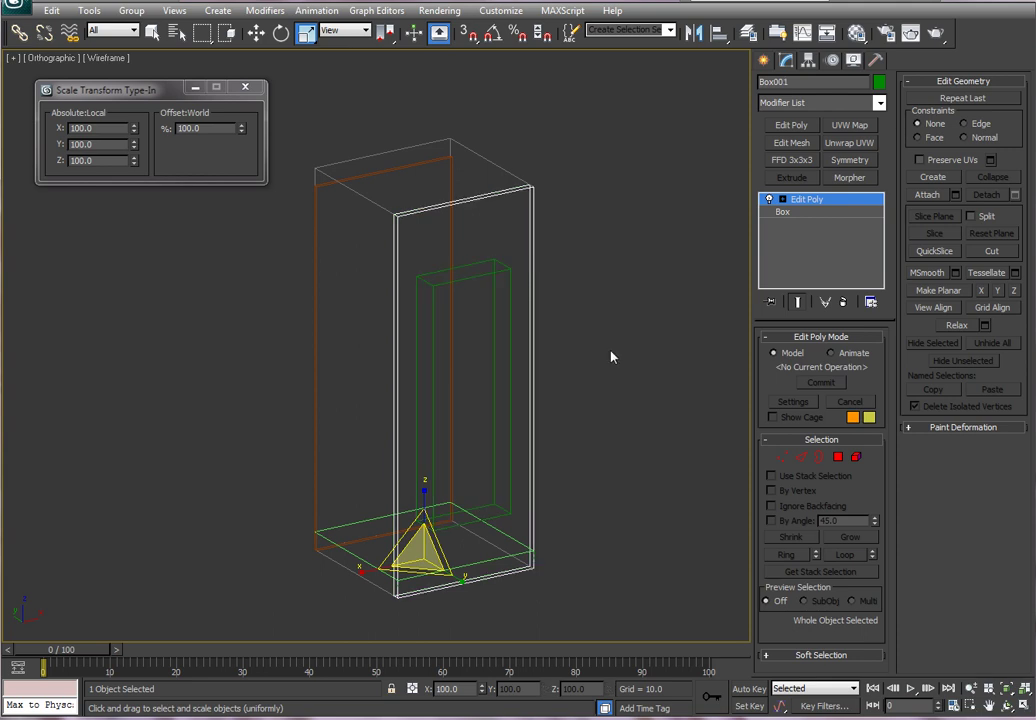
Step: Scale all of Box001's vertices narrower along X and lower the panel's top edge
click(784, 457)
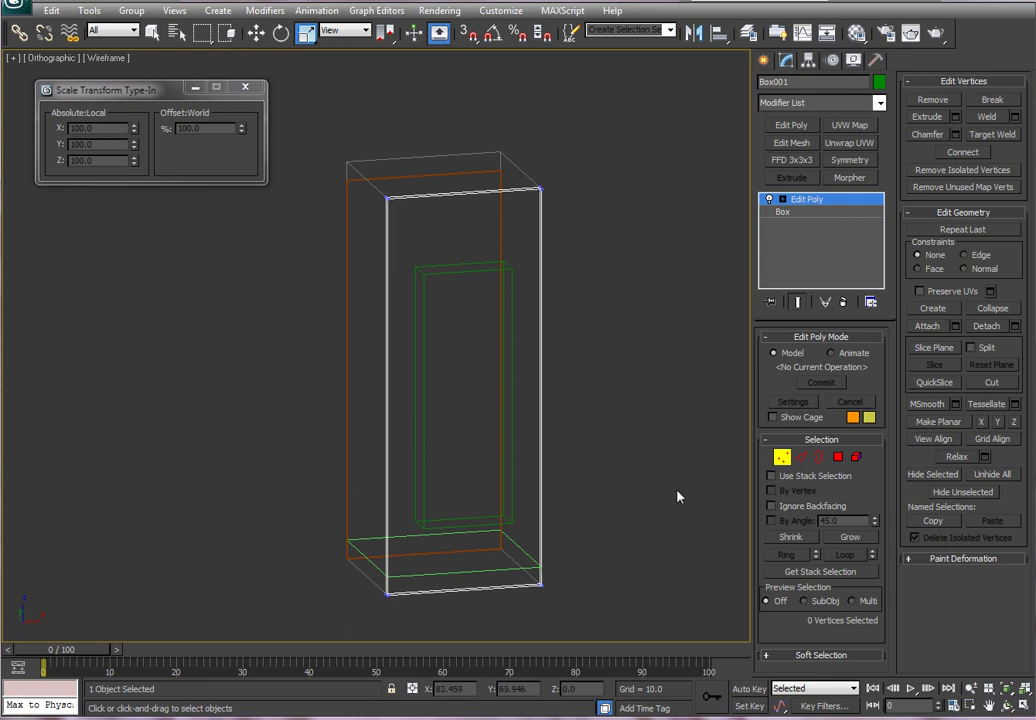
drag(347, 156, 608, 628)
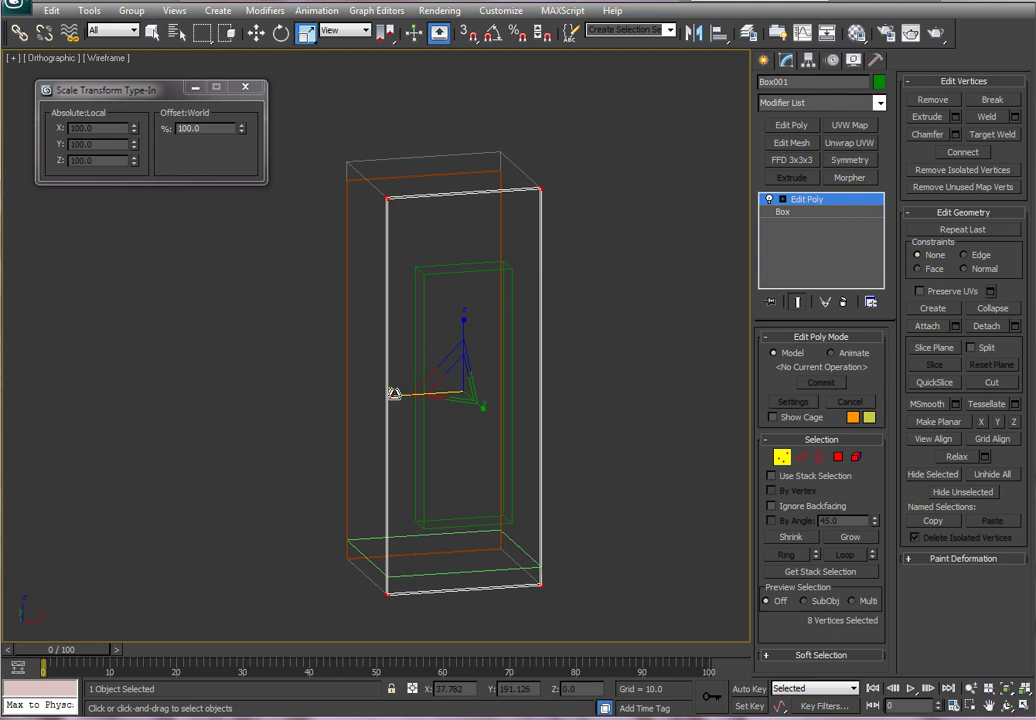
drag(394, 393, 412, 393)
drag(580, 171, 396, 222)
key(w)
drag(463, 188, 468, 202)
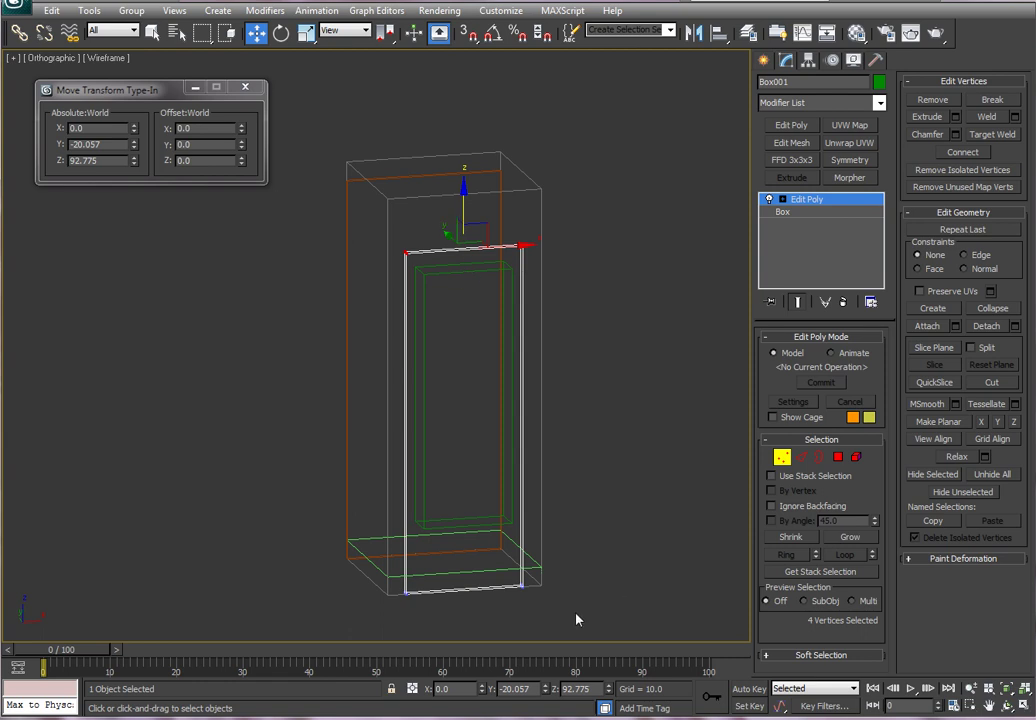
Step: Raise the panel's bottom vertices to Z 4.22, lifting it off the floor
drag(576, 620, 400, 580)
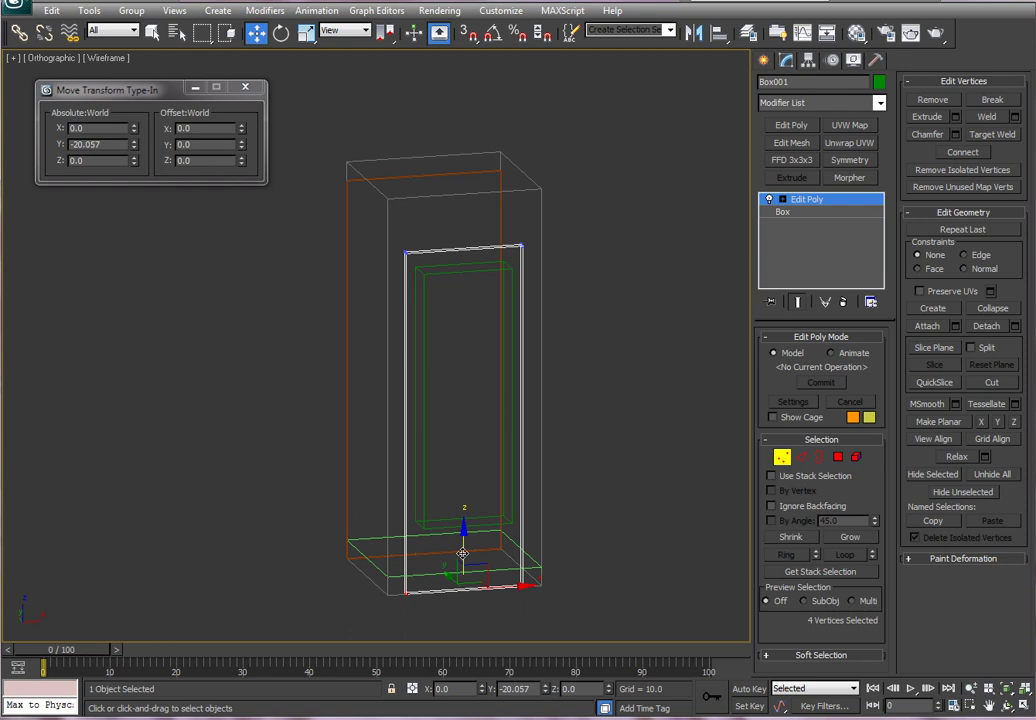
drag(463, 553, 468, 537)
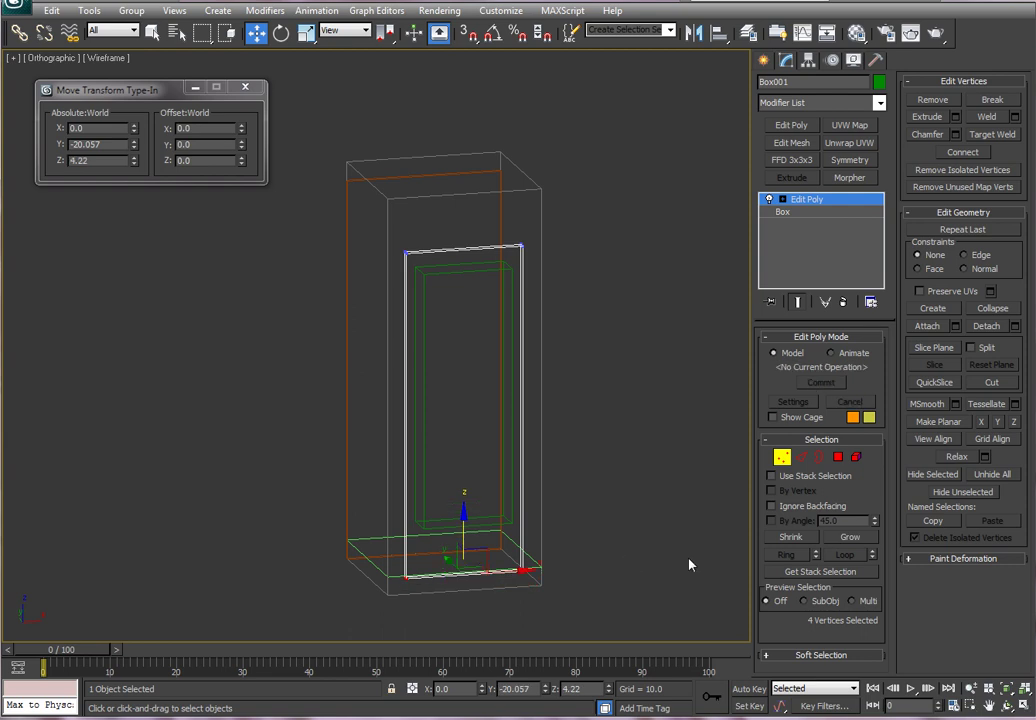
key(1)
alt+middle_drag(621, 518, 615, 481)
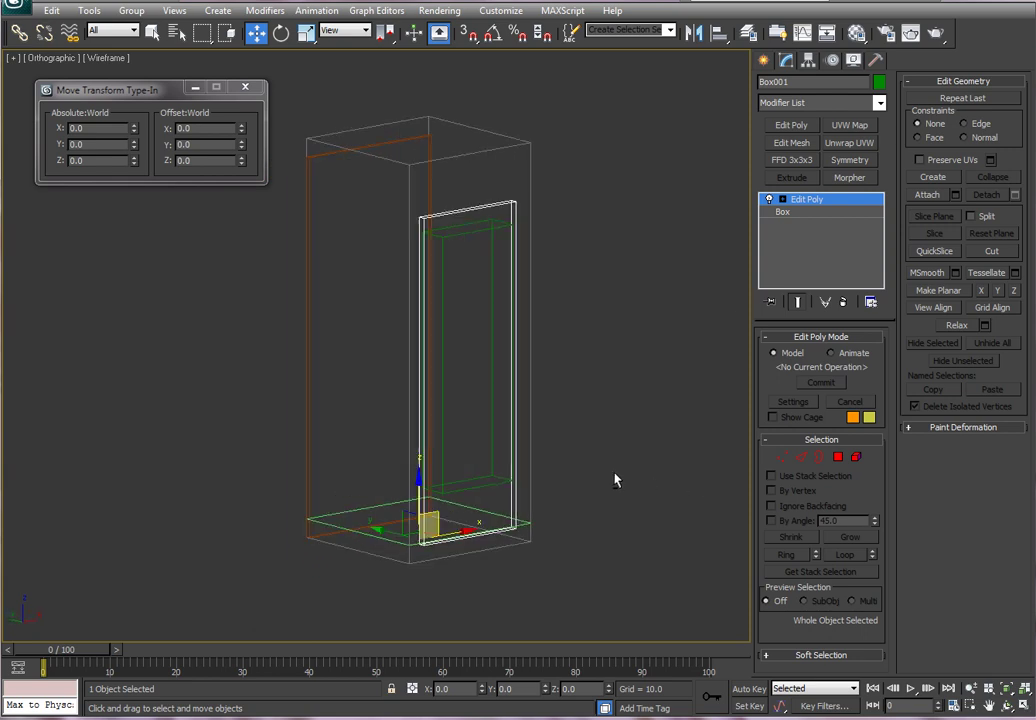
Step: Subtract Box005 from the front panel with a Boolean (Subtraction A-B)
click(764, 60)
click(790, 108)
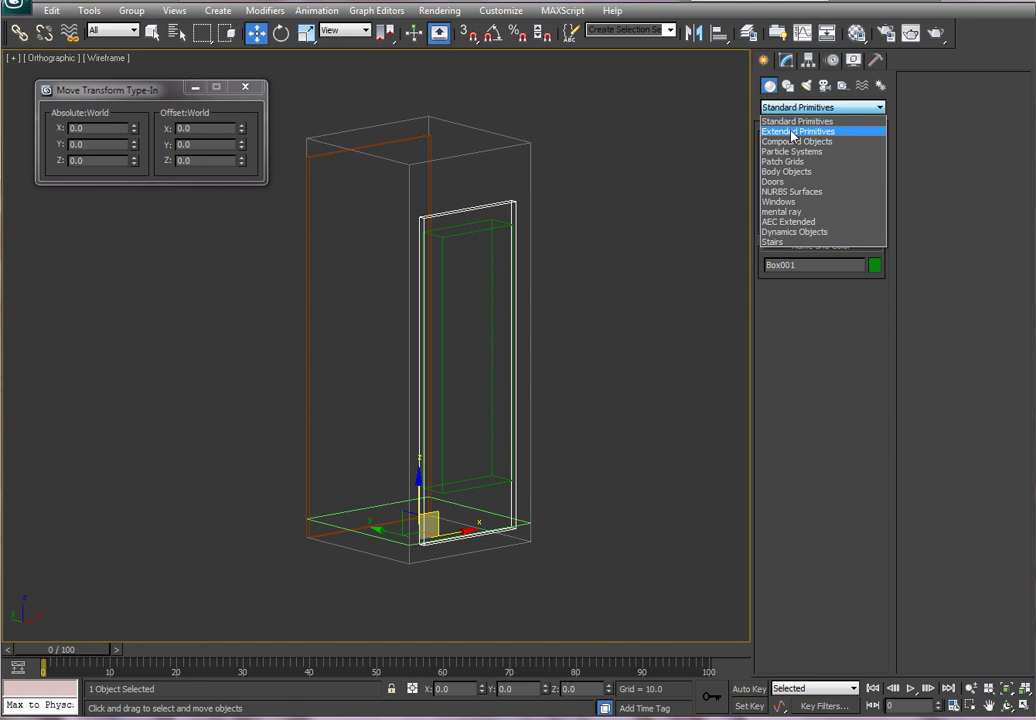
click(790, 141)
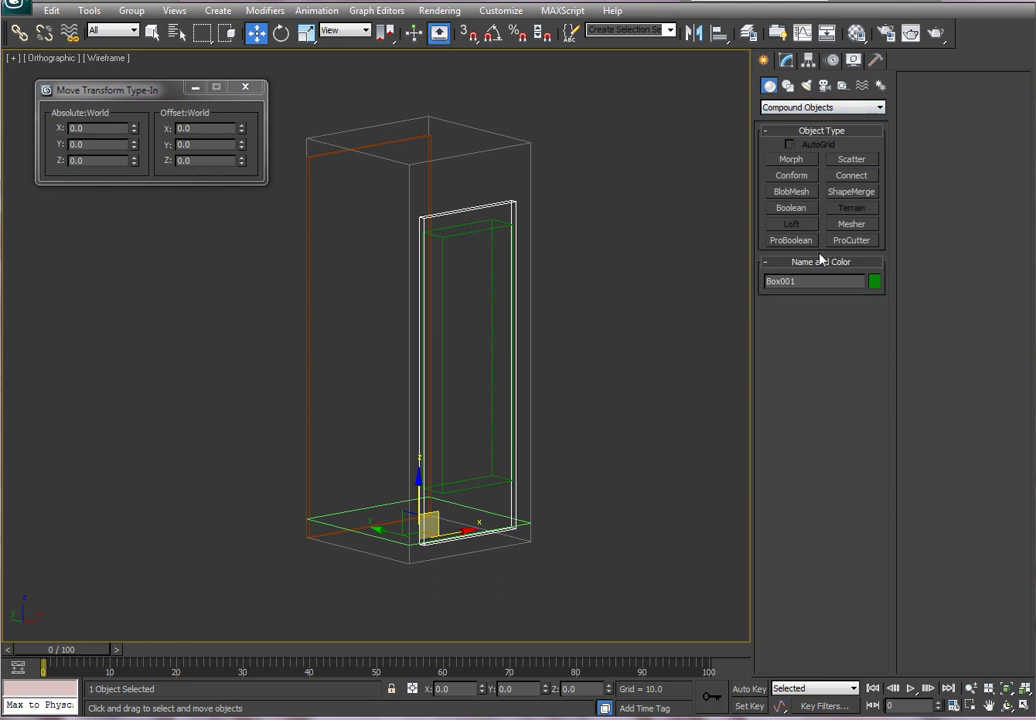
click(793, 209)
click(819, 327)
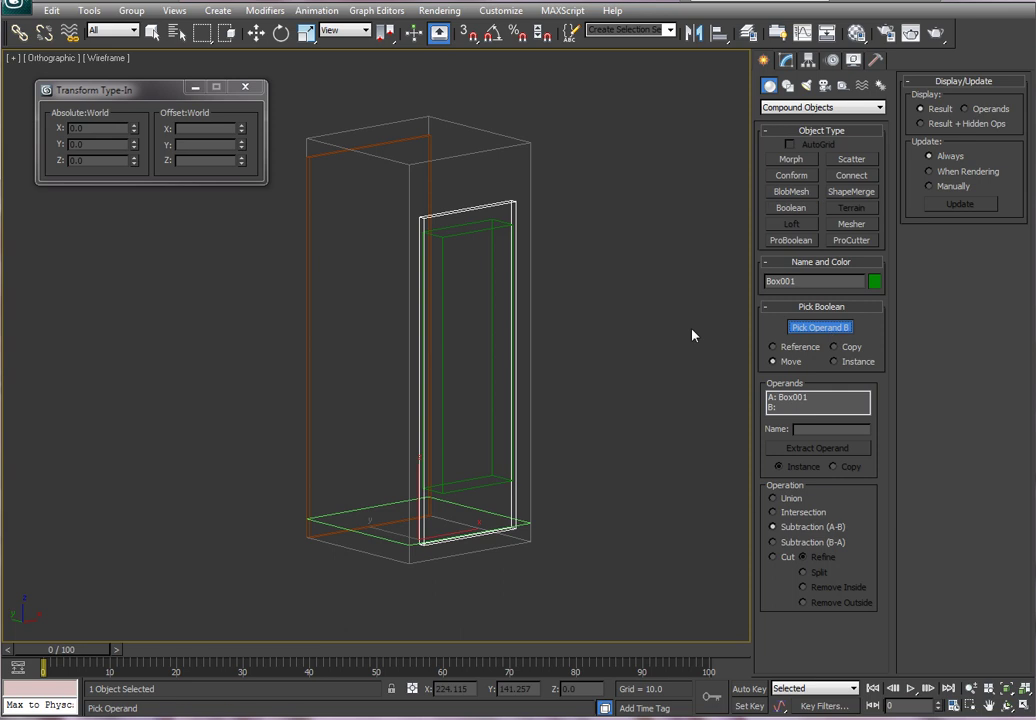
click(453, 231)
Step: Move the hollow door frame right of the booth to X 56.478 and show it shaded
mouse_move(620, 284)
alt+middle_down()
mouse_move(520, 271)
mouse_move(606, 277)
alt+middle_up()
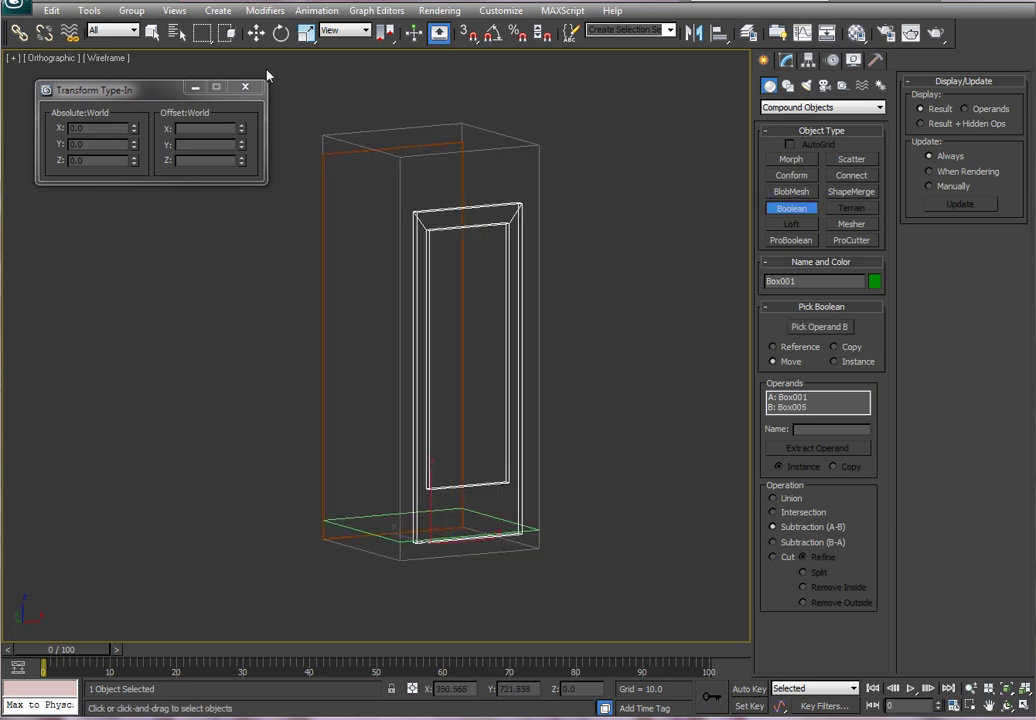
click(256, 33)
drag(475, 540, 660, 538)
key(F4)
key(F3)
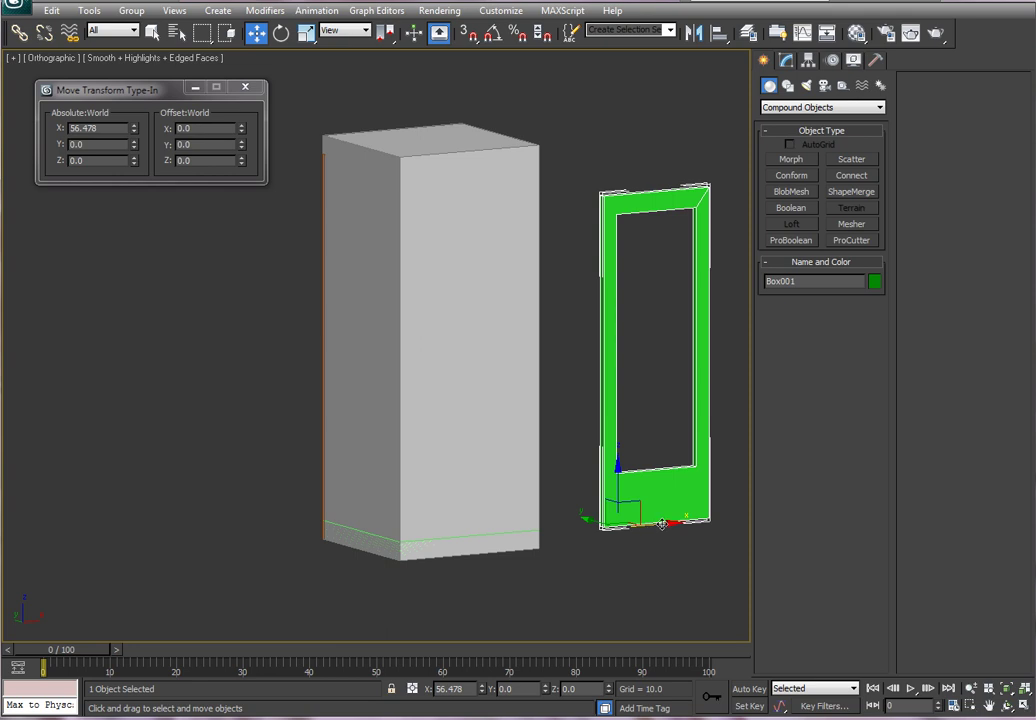
right_click(134, 131)
key(ctrl+z)
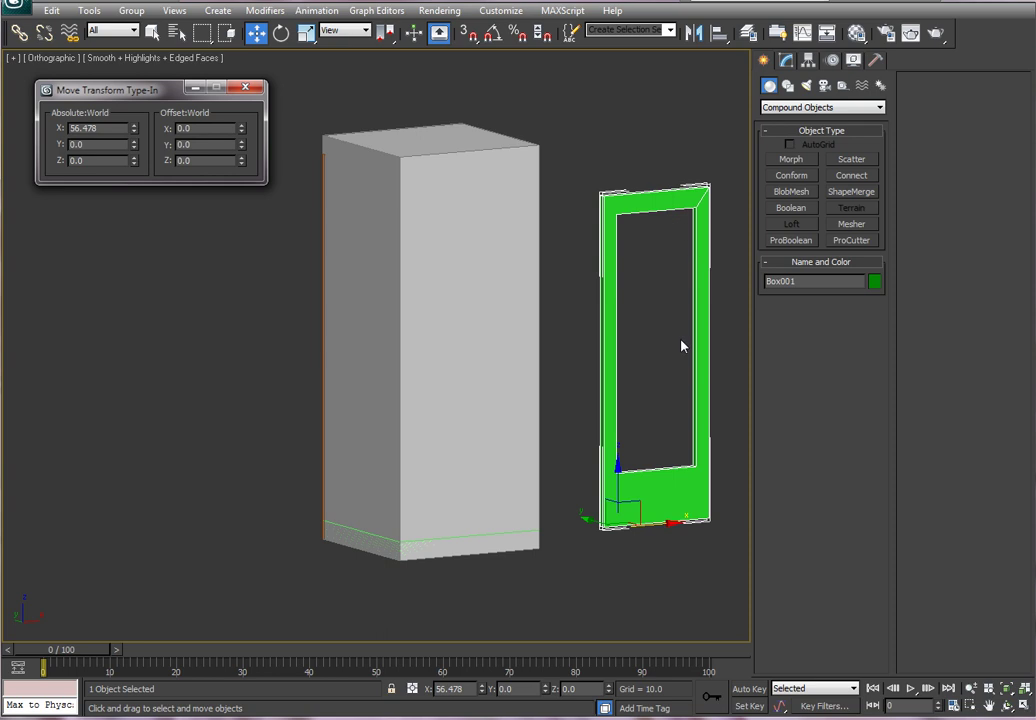
click(786, 59)
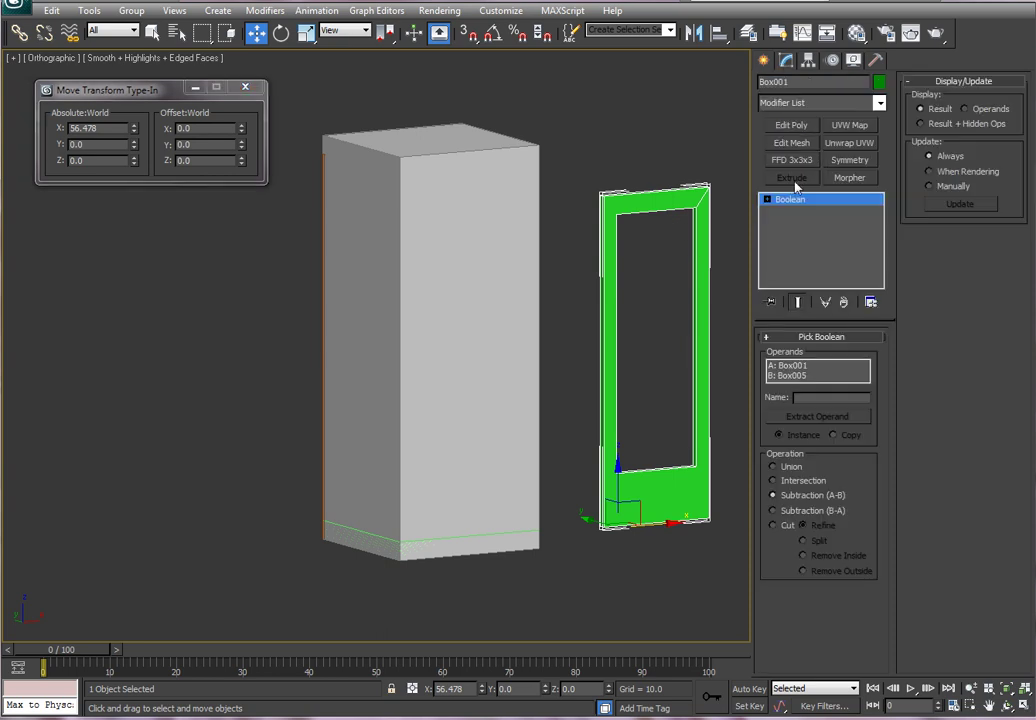
click(764, 59)
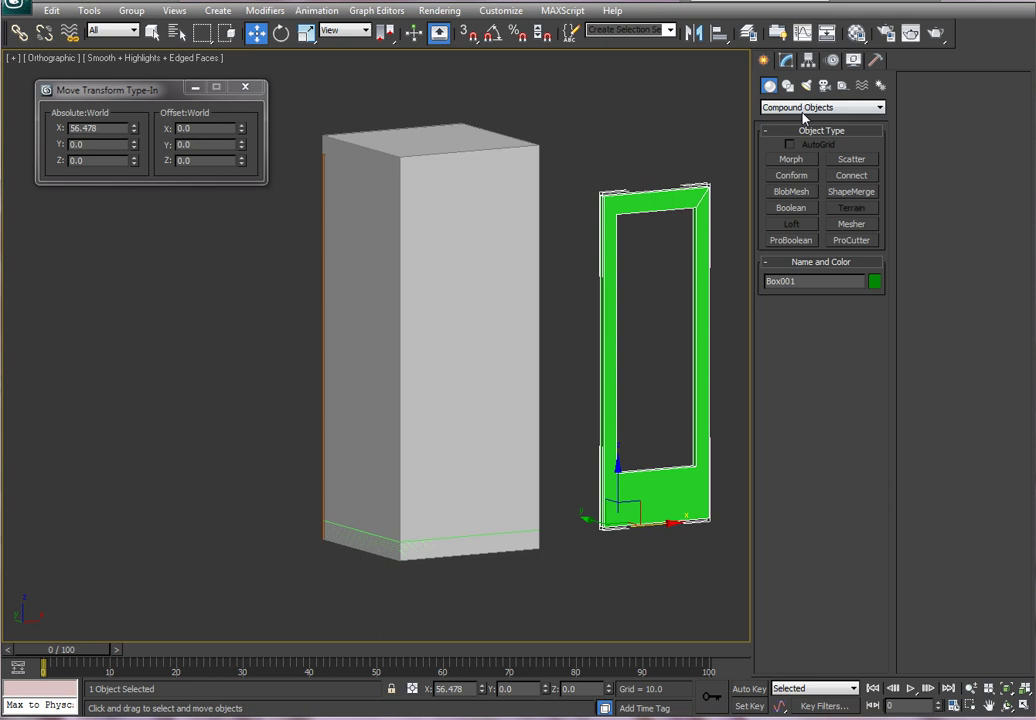
Step: In Front view, draw a thin 24.482-wide box bar across the top of the door opening
click(790, 107)
click(797, 121)
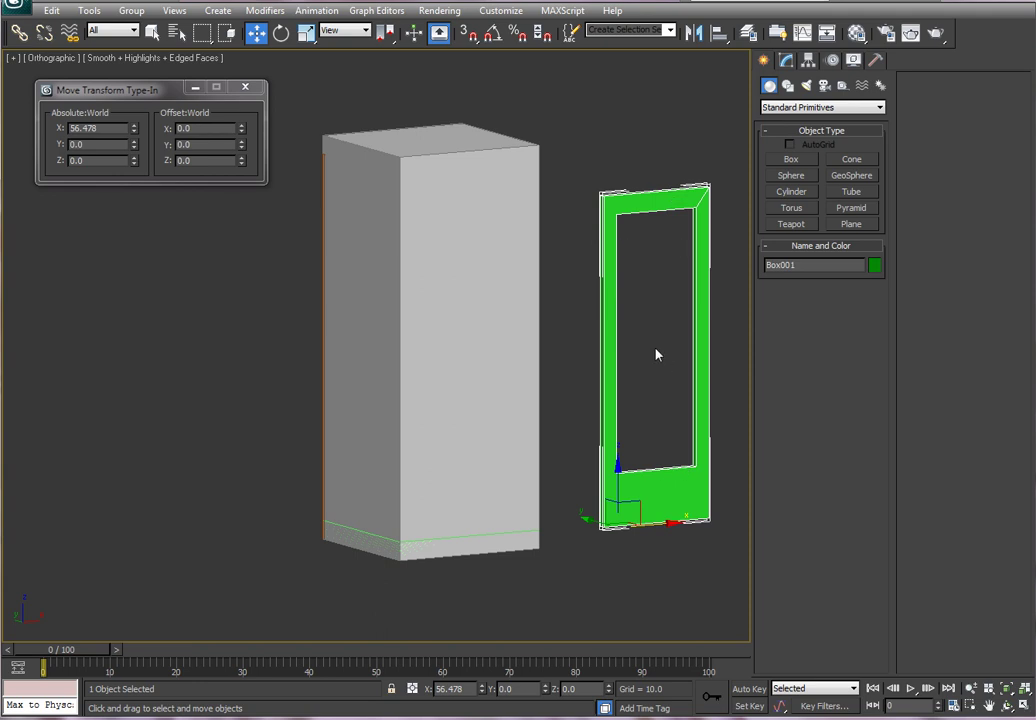
click(797, 163)
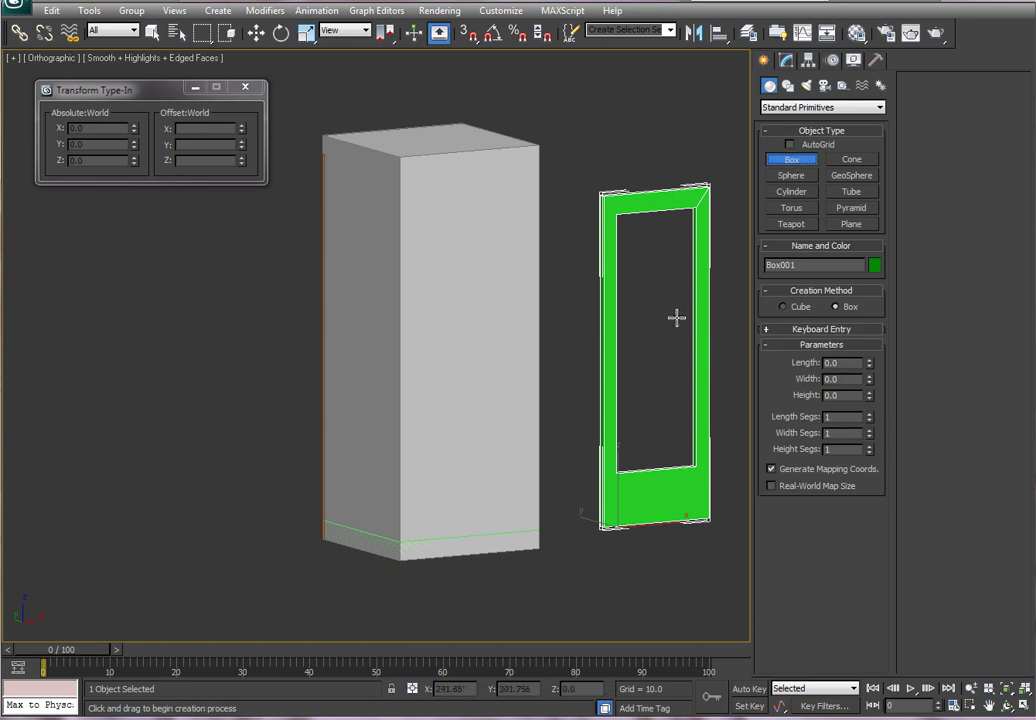
key(f)
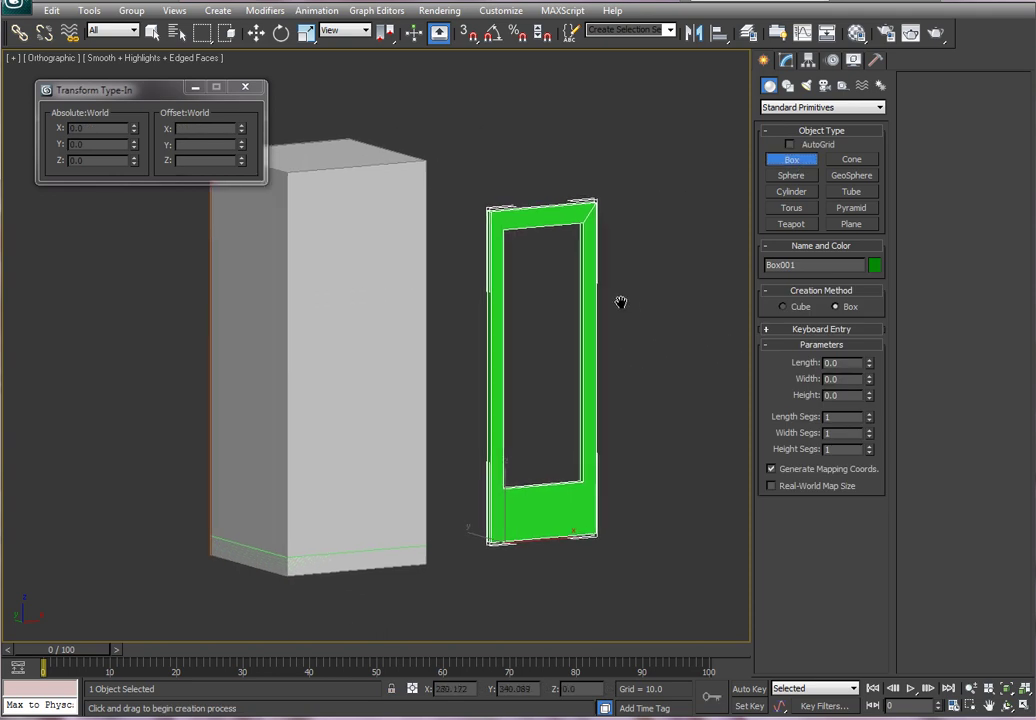
key(z)
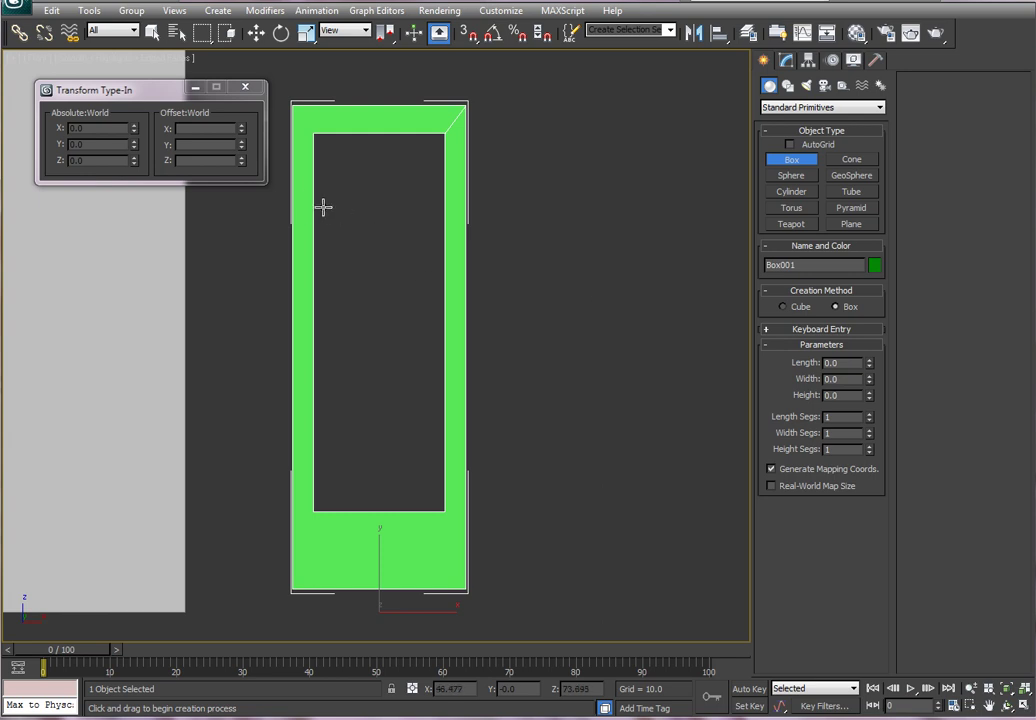
drag(314, 182, 362, 150)
click(362, 150)
Step: Shift-drag a copy of the bar slightly downward
click(257, 33)
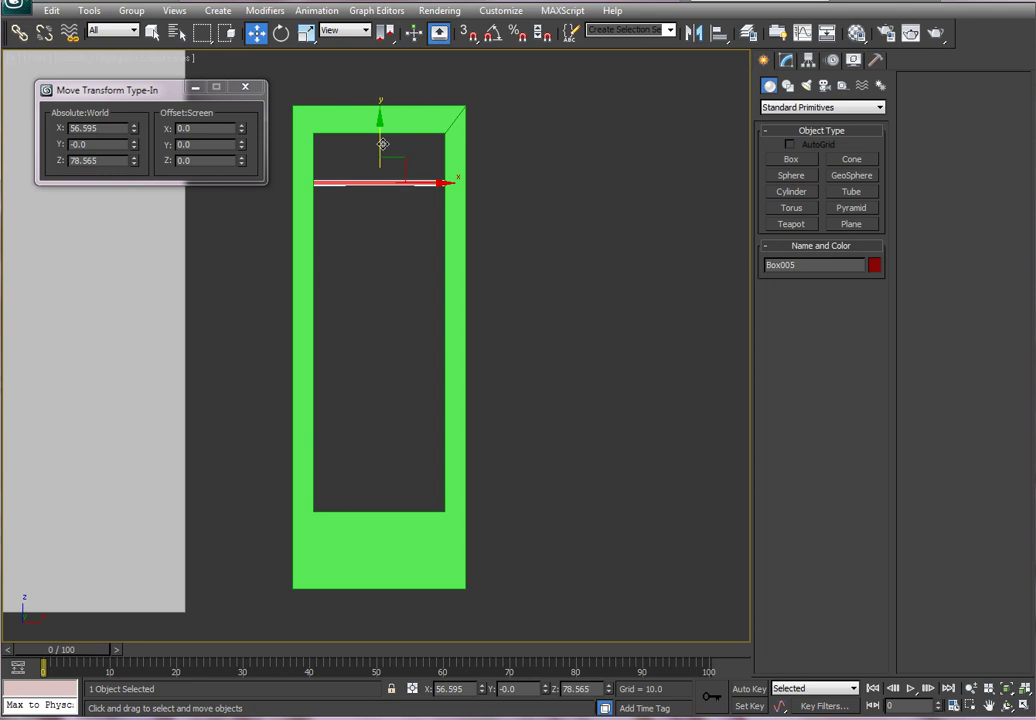
shift+drag(381, 143, 385, 191)
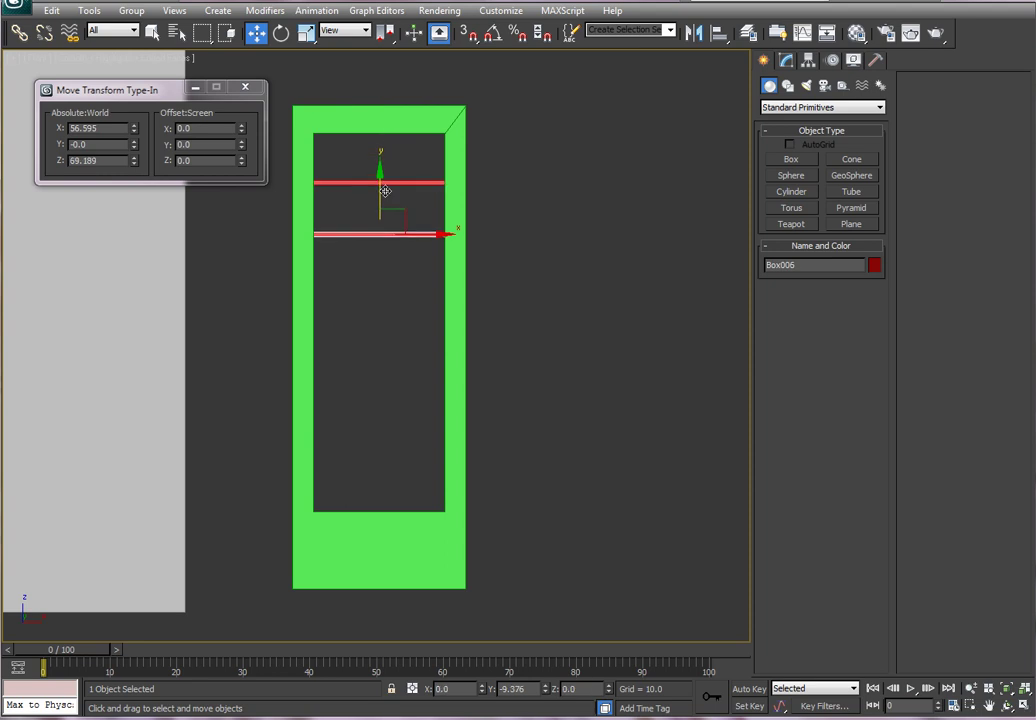
shift+drag(385, 191, 384, 194)
Step: Cancel the clone and array the bar as five instances with Y move -10, down to Z 38.565
click(580, 424)
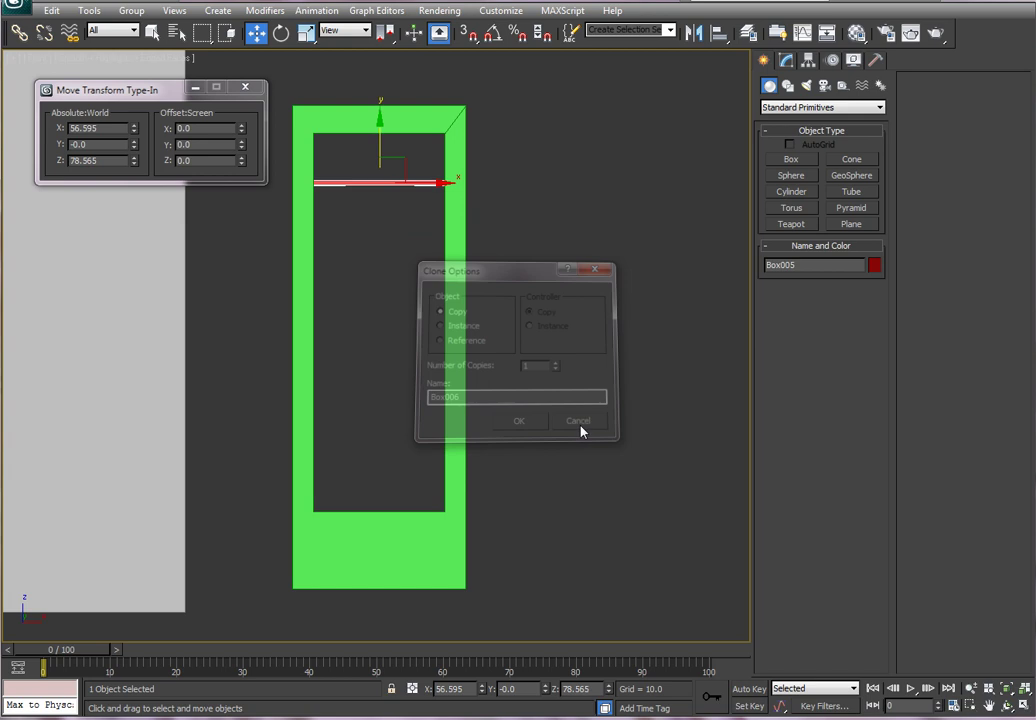
click(88, 12)
click(135, 248)
drag(383, 221, 680, 233)
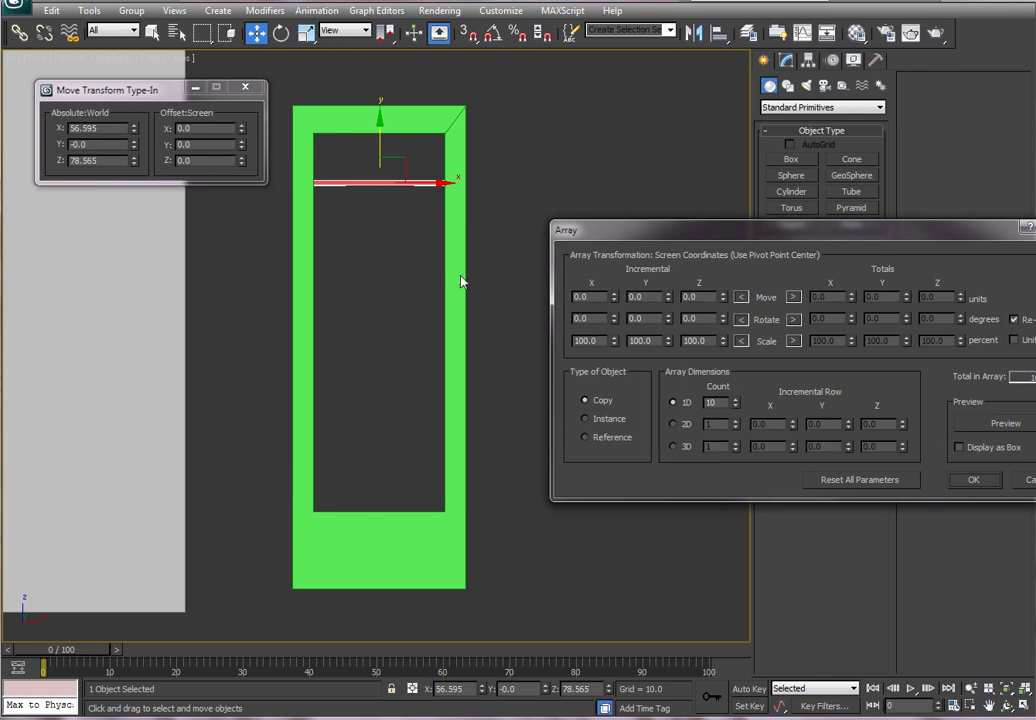
double_click(646, 296)
text(-10)
key(Return)
click(736, 406)
click(736, 406)
click(598, 419)
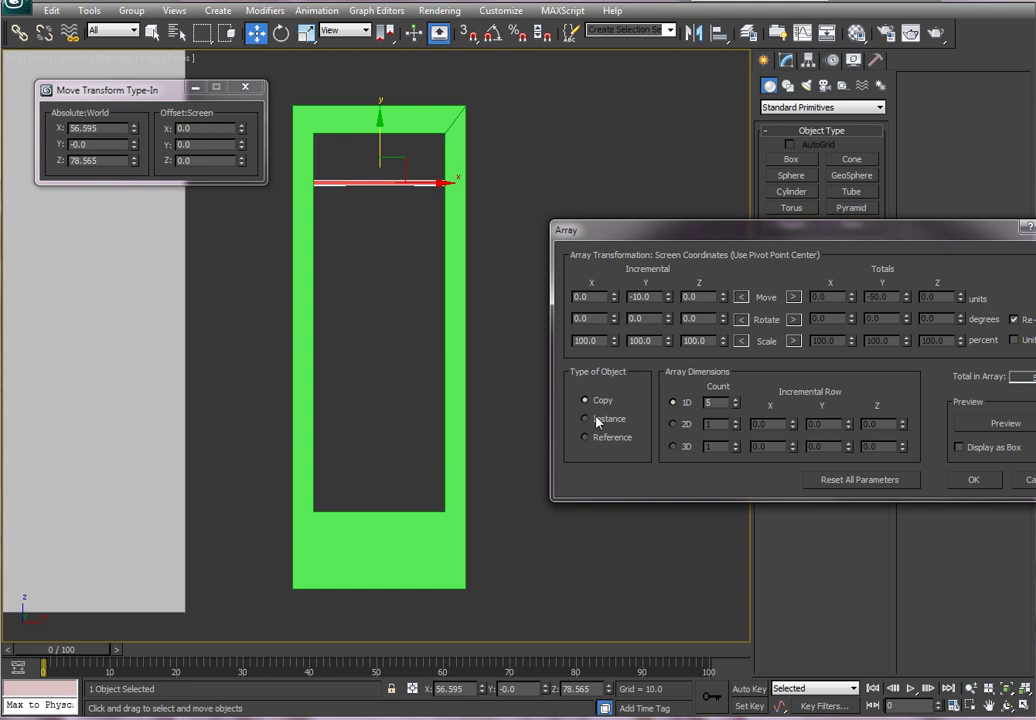
click(971, 479)
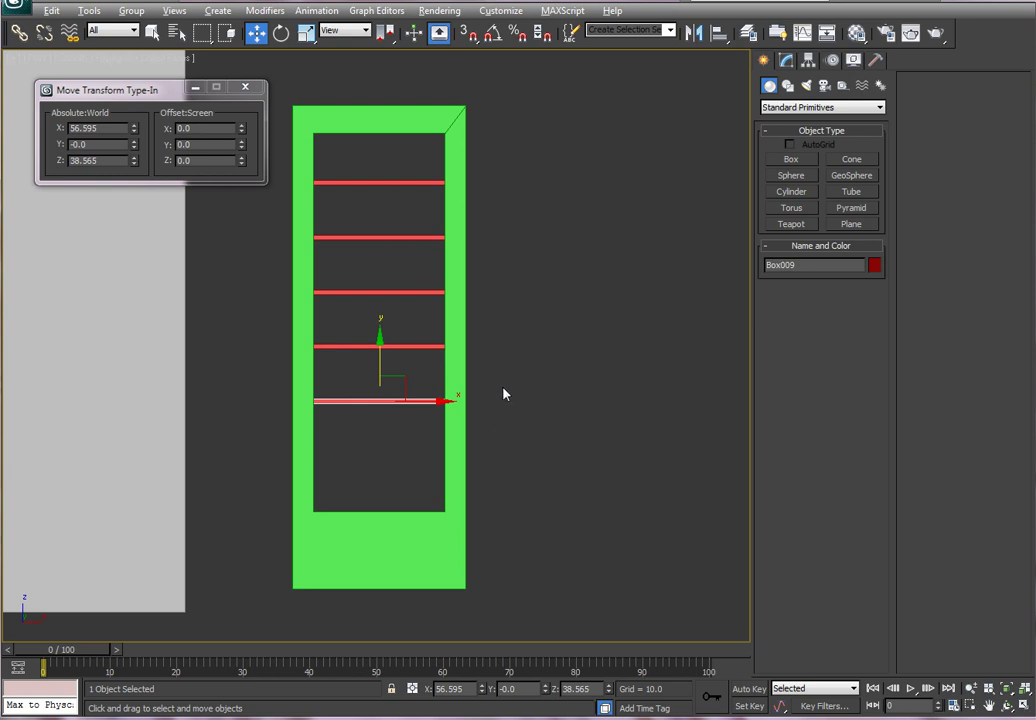
Step: Add Edit Poly to the door frame, raising the opening's bottom edge and lowering the frame's top
click(458, 465)
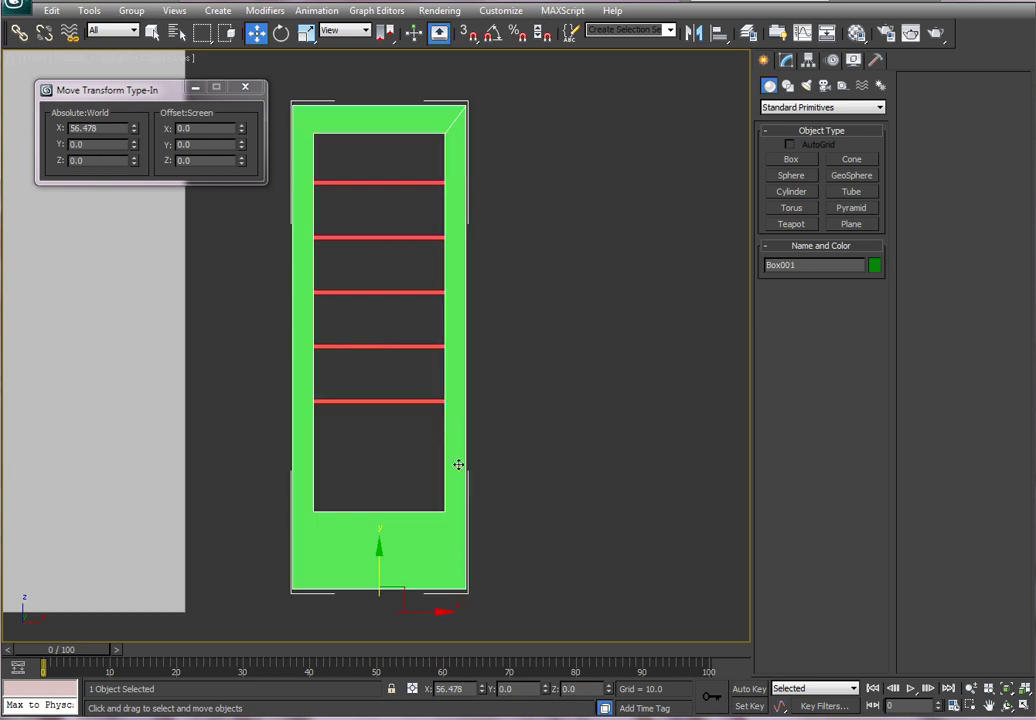
click(787, 60)
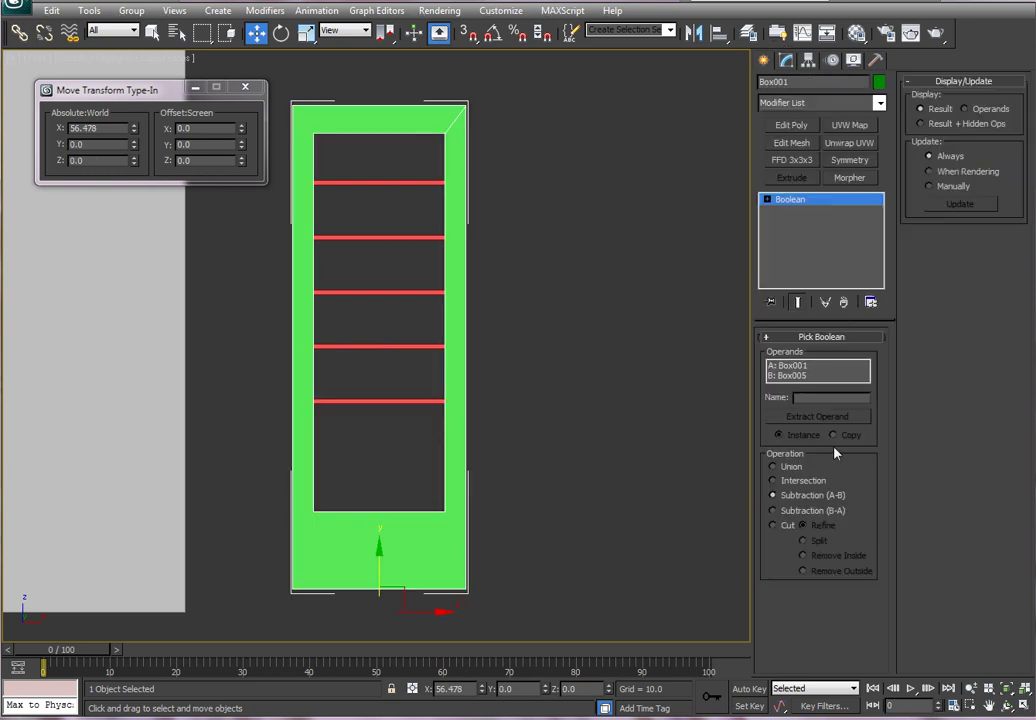
click(790, 125)
click(781, 457)
drag(512, 530, 308, 497)
drag(376, 470, 376, 466)
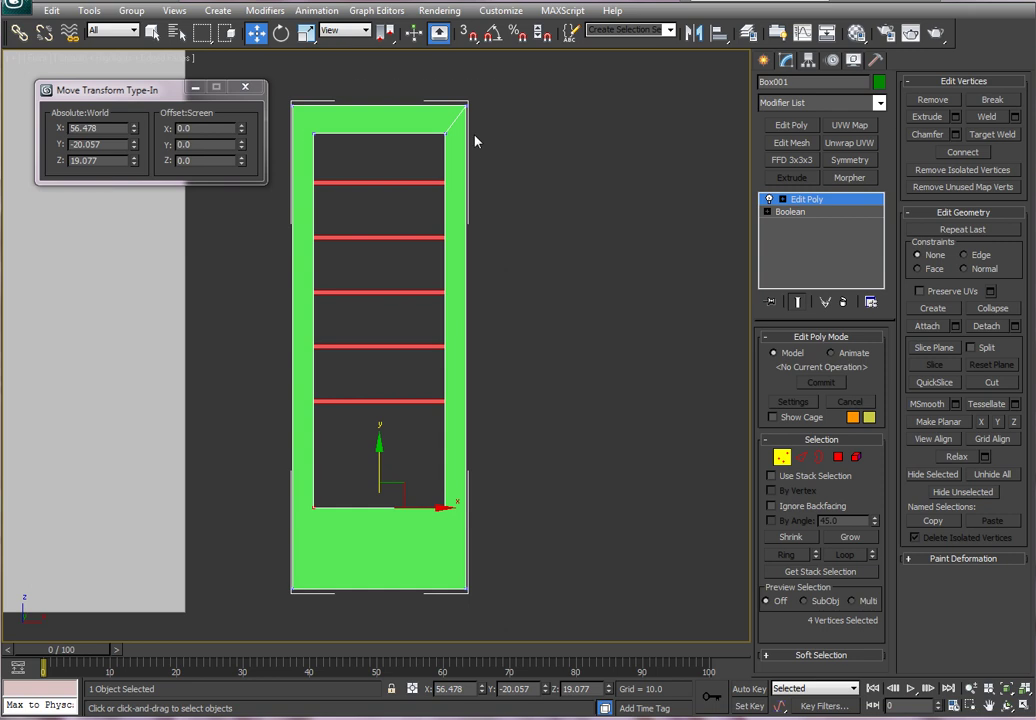
drag(497, 86, 282, 142)
drag(381, 84, 382, 123)
click(781, 457)
Step: Select the five red bars without the frame and drag them lower
drag(596, 448, 287, 176)
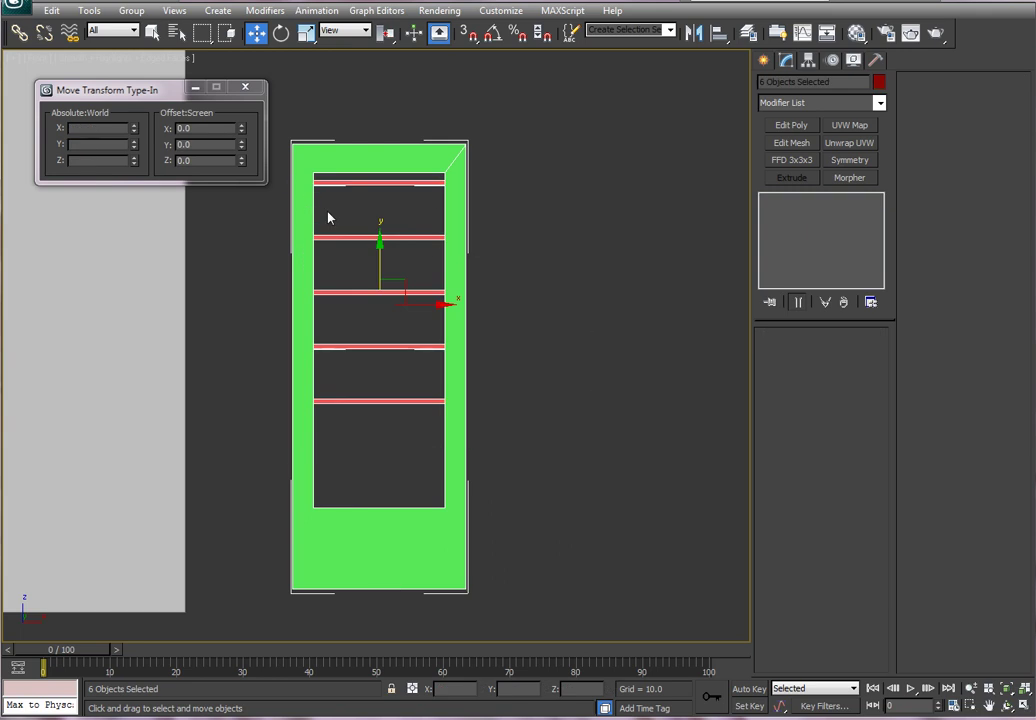
alt+click(382, 158)
drag(381, 232, 383, 275)
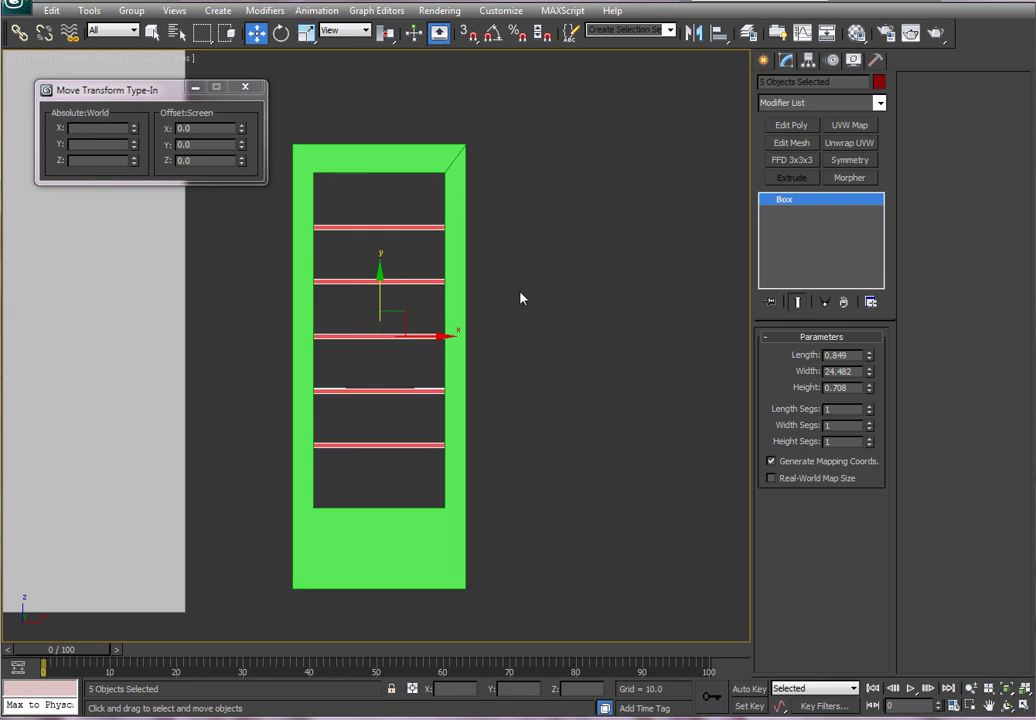
Step: Push the five bars into the frame and rotate a copy of the top bar 90° upright
alt+middle_drag(515, 304, 587, 358)
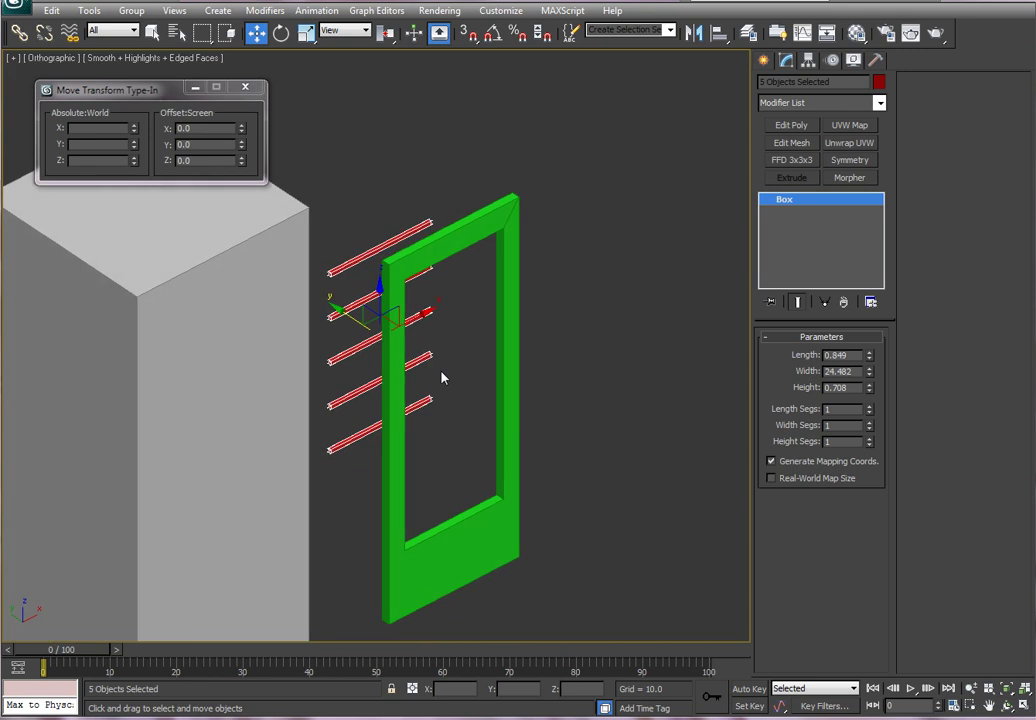
drag(350, 307, 427, 356)
click(579, 325)
click(460, 293)
key(e)
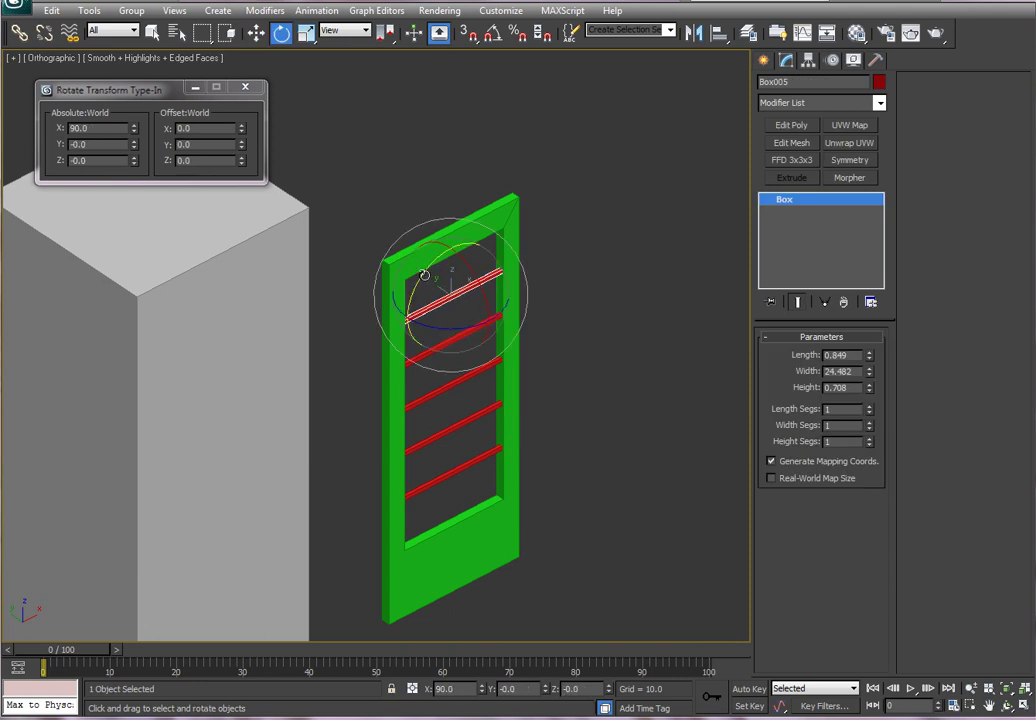
mouse_move(424, 275)
shift+mouse_down()
mouse_move(405, 423)
mouse_move(416, 357)
shift+mouse_up()
key(a)
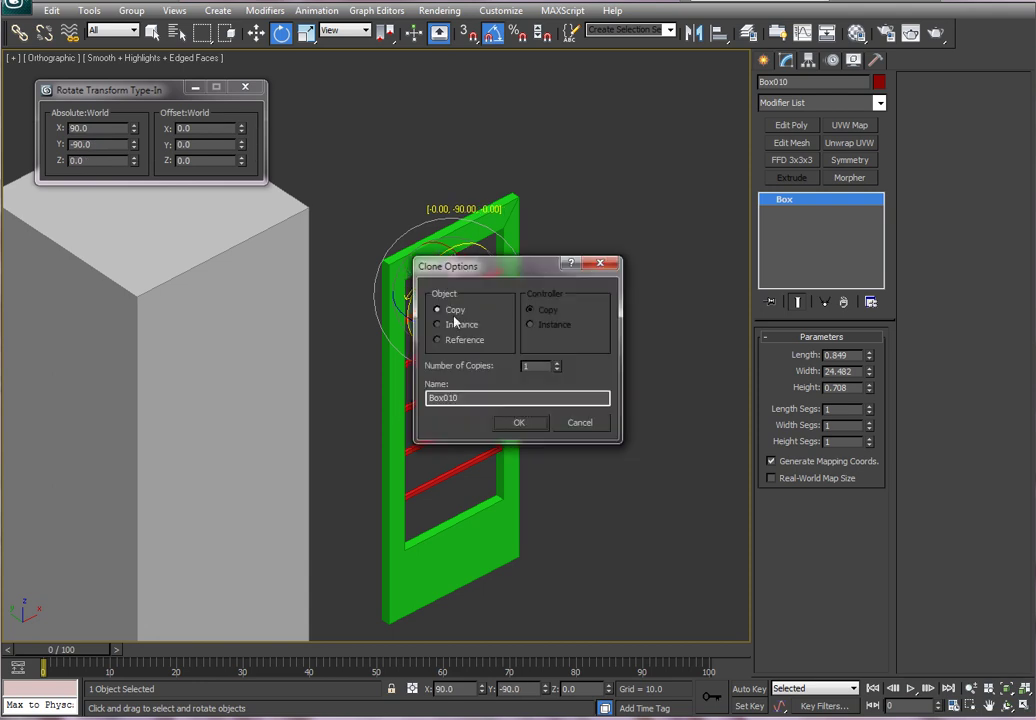
click(519, 423)
Step: Lengthen the vertical bar to width 62.43, position it, and clone a second vertical bar
key(w)
drag(441, 260, 461, 340)
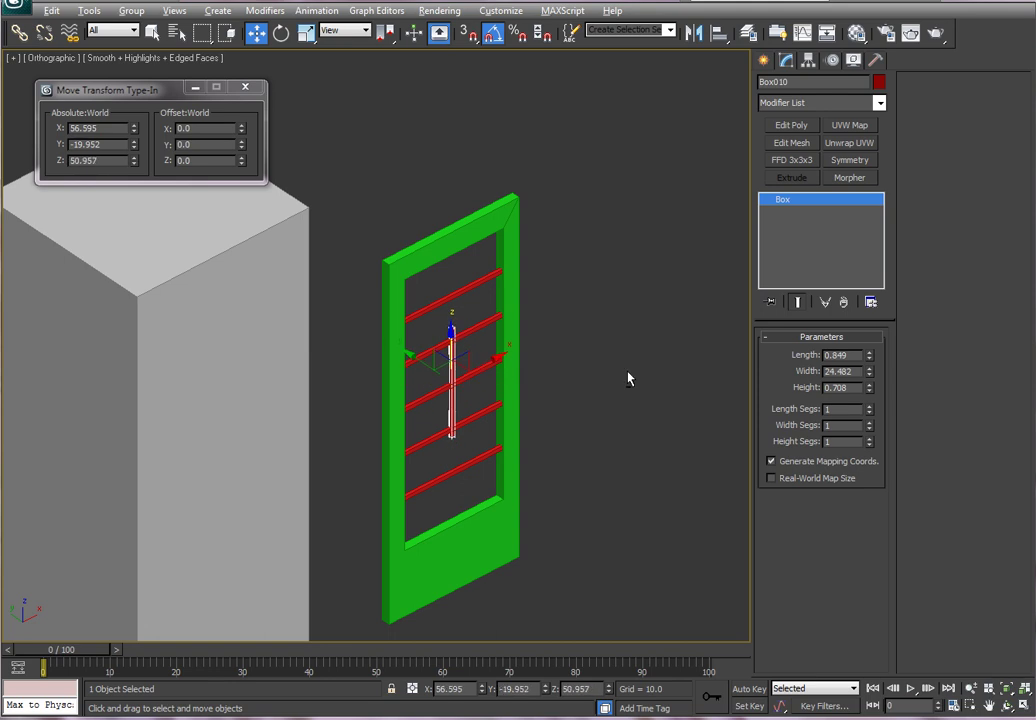
alt+middle_drag(629, 377, 568, 367)
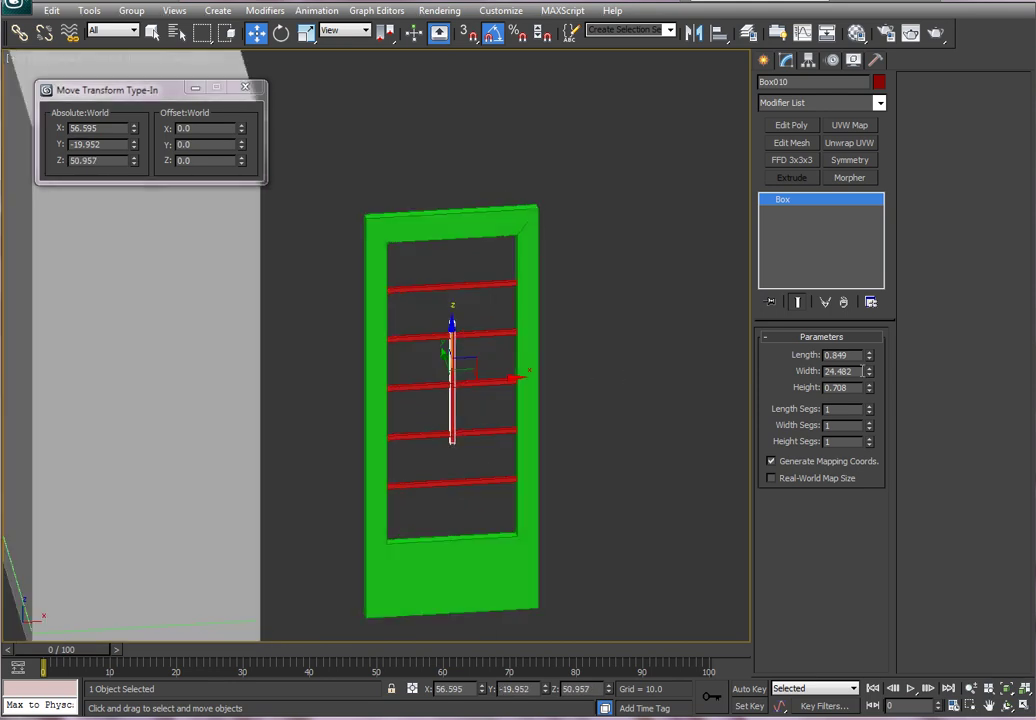
drag(868, 371, 878, 249)
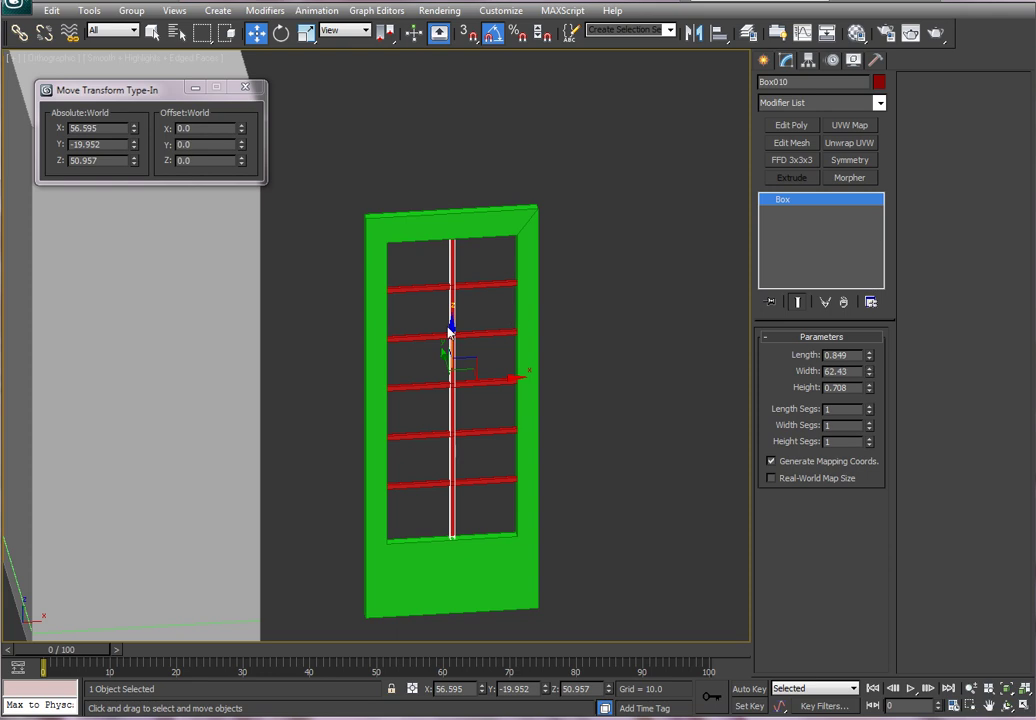
drag(452, 324, 455, 335)
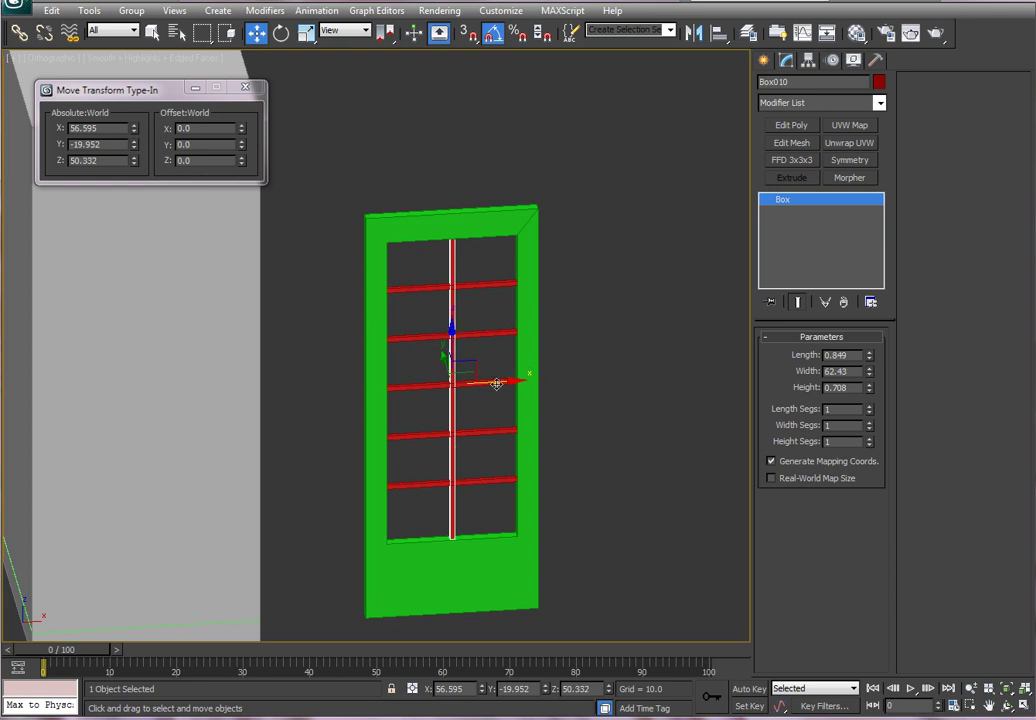
mouse_move(495, 384)
mouse_down()
mouse_move(470, 384)
mouse_move(518, 379)
mouse_up()
key(Return)
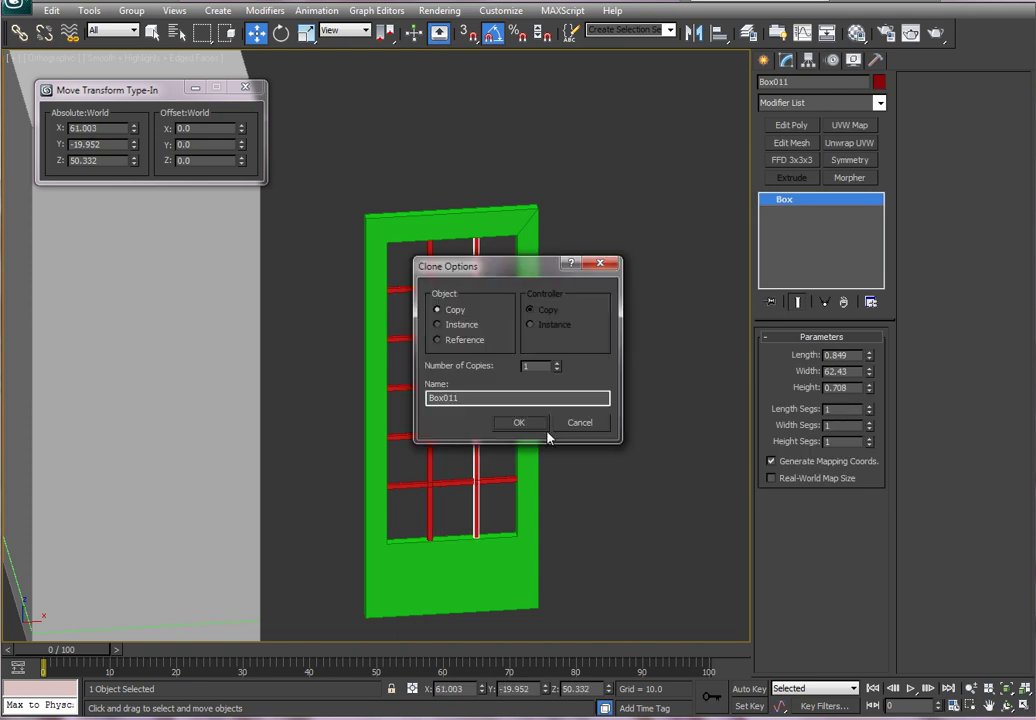
click(519, 422)
alt+middle_drag(600, 430, 567, 502)
Step: Link the seven red bars to the green door frame and test that they follow its move
drag(597, 517, 389, 267)
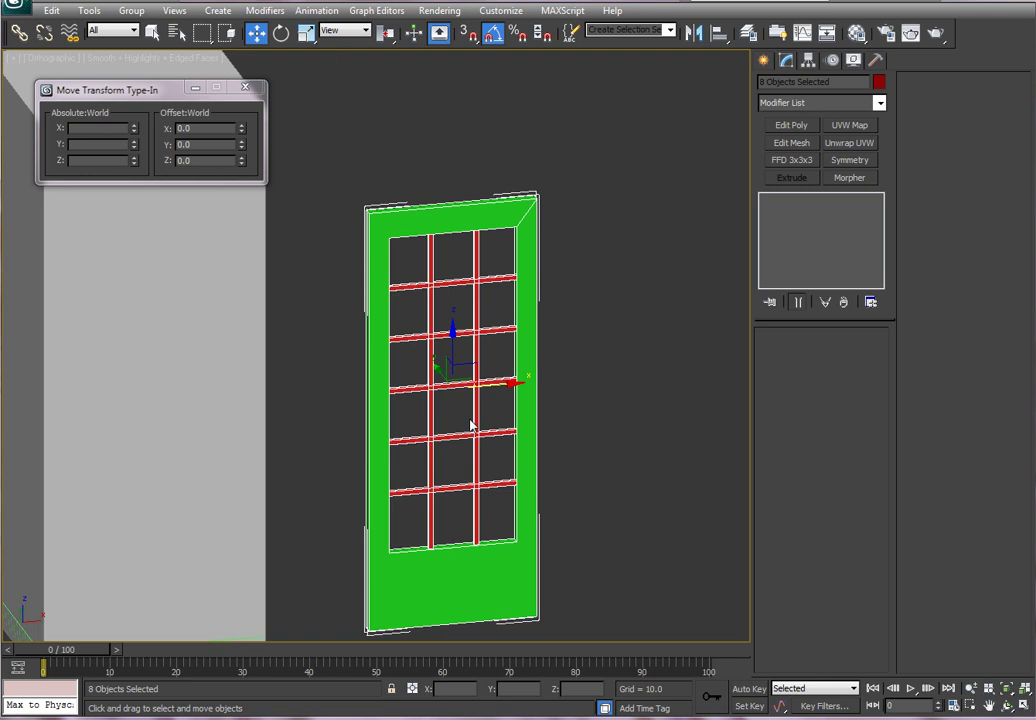
alt+click(505, 220)
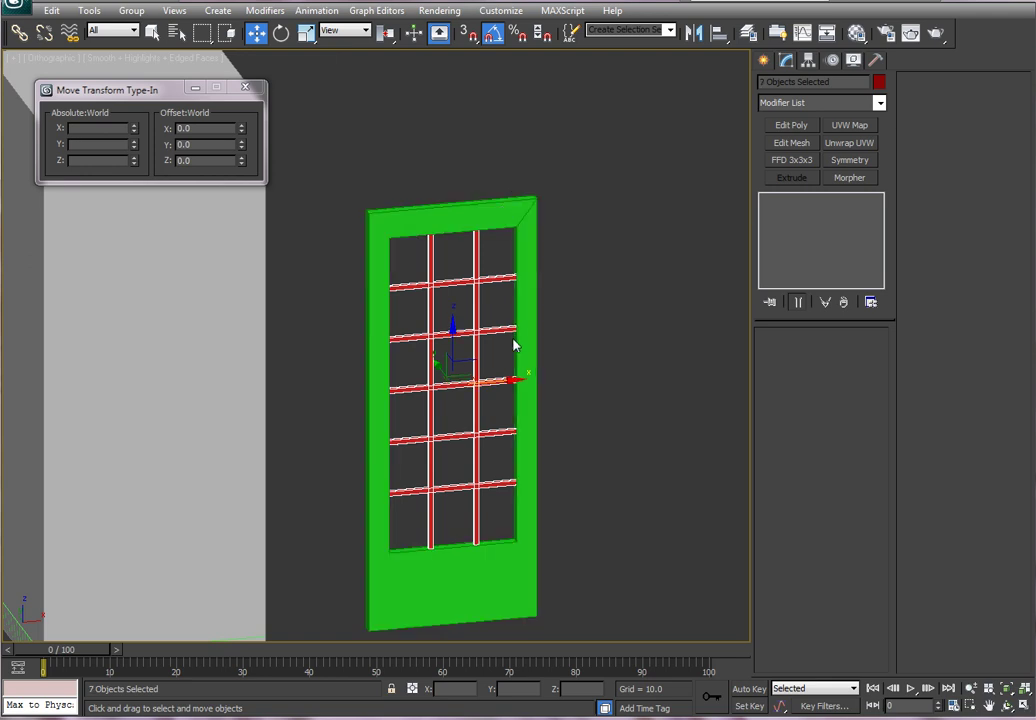
click(19, 32)
drag(474, 331, 529, 327)
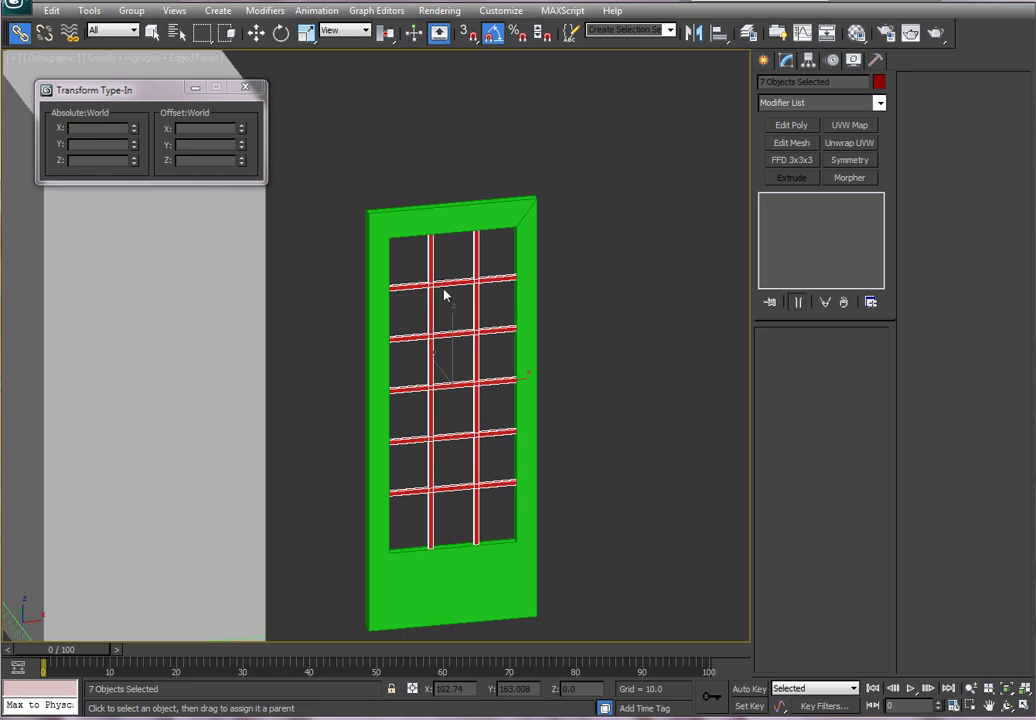
key(w)
click(530, 333)
drag(472, 606, 475, 443)
right_click(475, 443)
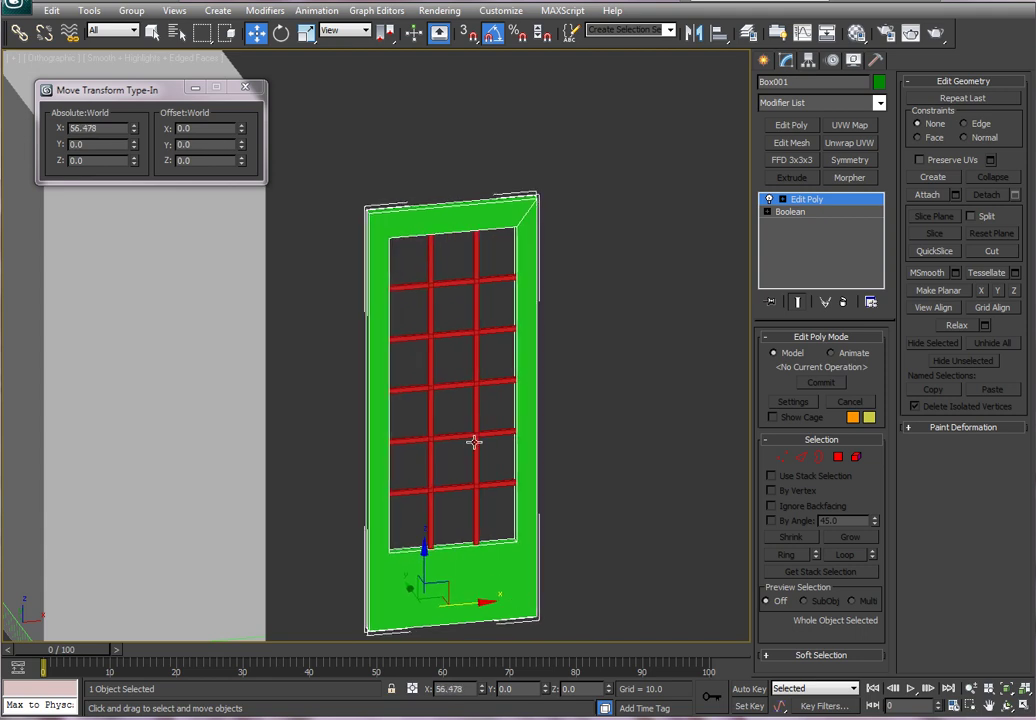
Step: Clone one horizontal window bar as an independent copy named 'handle'
click(453, 386)
click(457, 388)
drag(500, 378, 617, 386)
click(437, 310)
key(Tab)
text(handle)
key(Return)
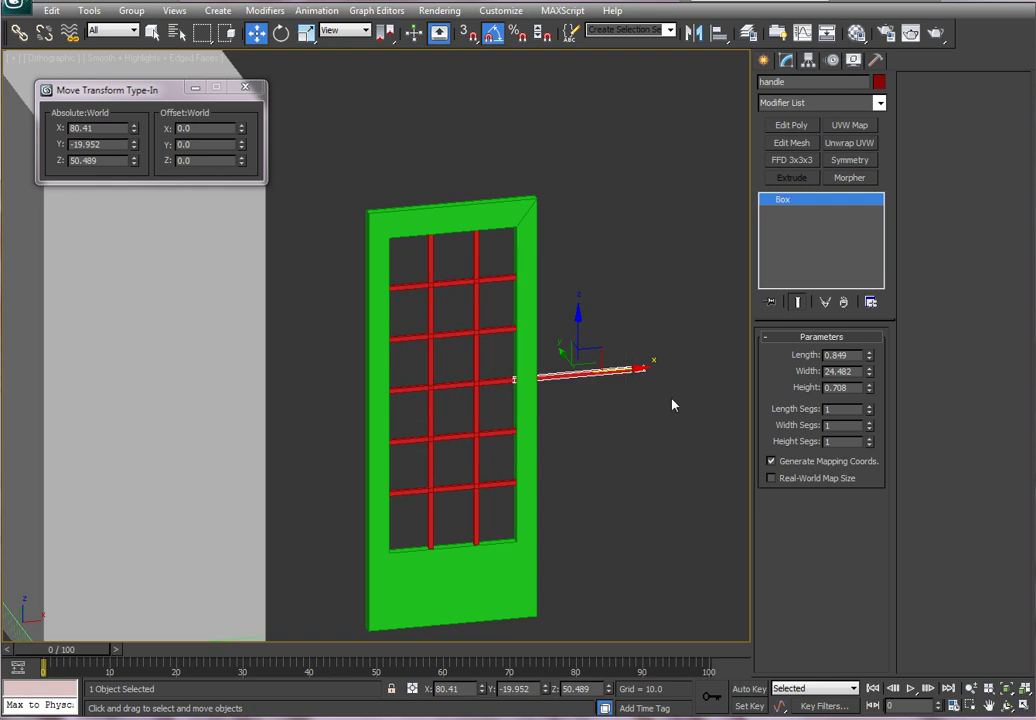
Step: Shrink the handle's width, colour it brown, and thicken it slightly
drag(869, 371, 873, 480)
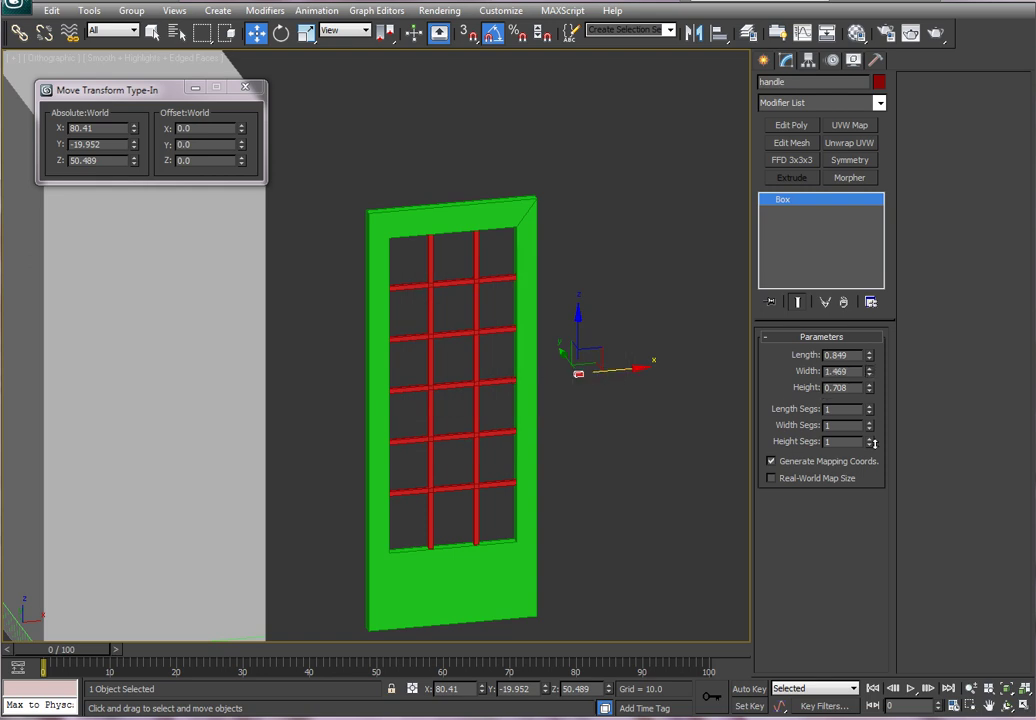
click(879, 82)
click(414, 349)
click(600, 443)
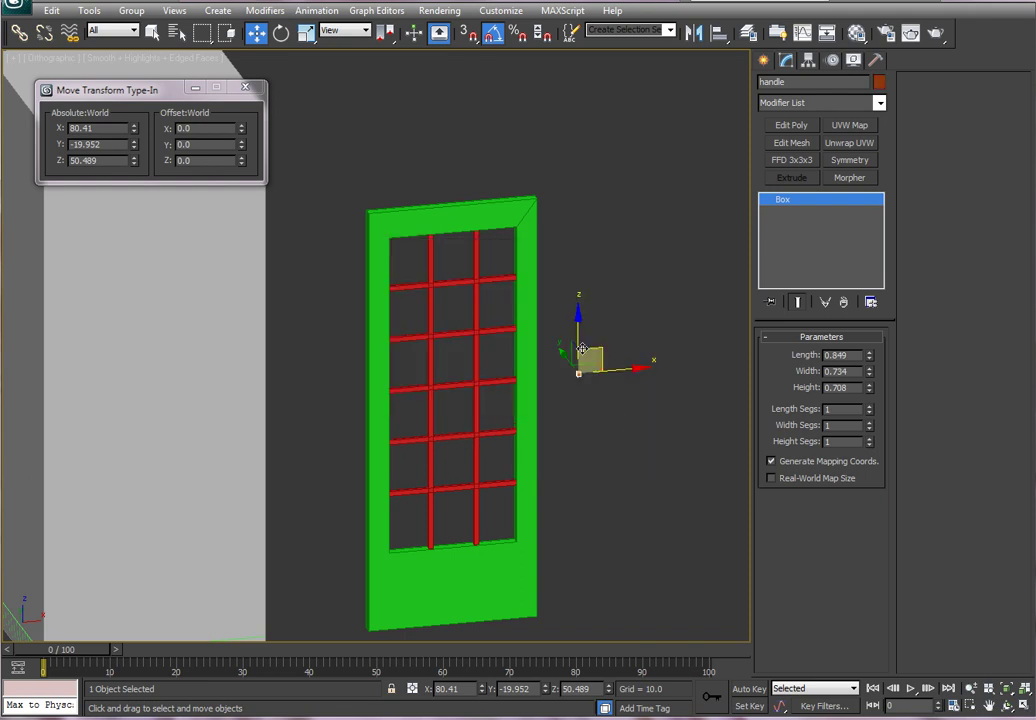
drag(869, 356, 635, 192)
Step: Place the handle on the door frame's side edge, sized 3.546 by 1.134 by 0.988
drag(633, 370, 518, 364)
scroll(530, 355, up, 6)
alt+middle_drag(607, 458, 700, 470)
drag(485, 420, 439, 404)
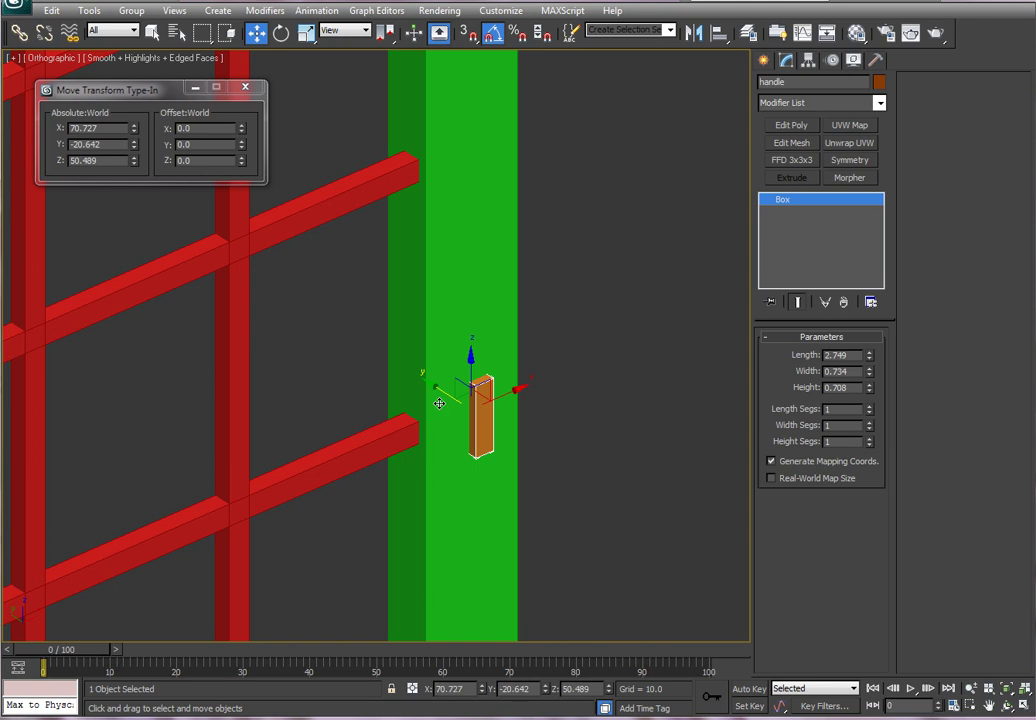
scroll(468, 372, down, 6)
drag(468, 372, 470, 399)
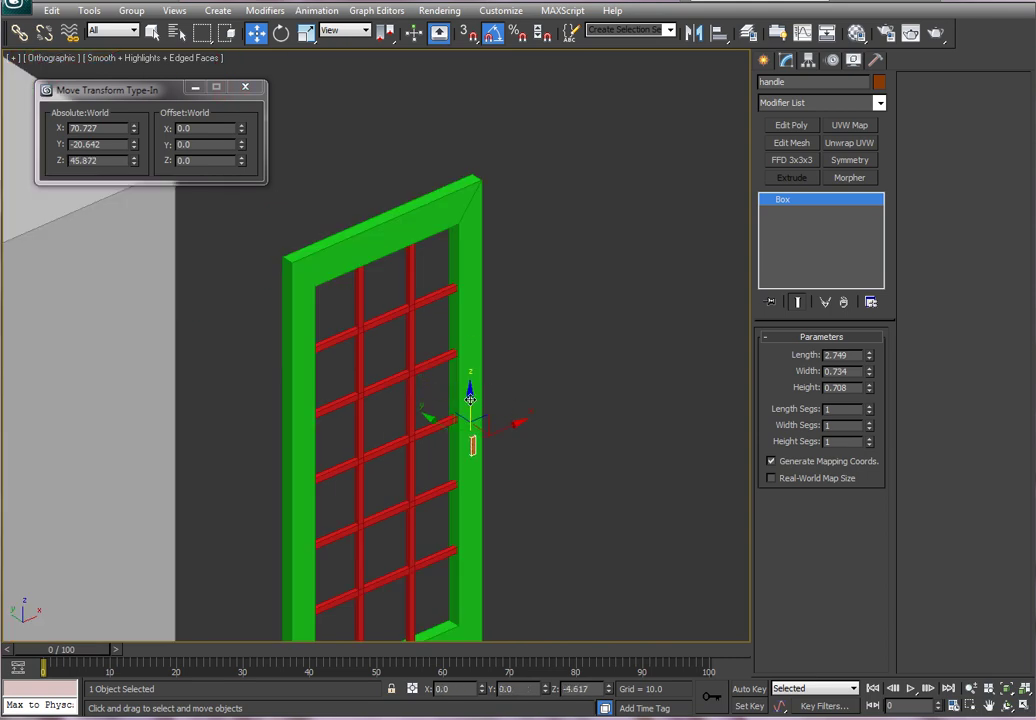
drag(470, 399, 470, 402)
scroll(500, 460, up, 5)
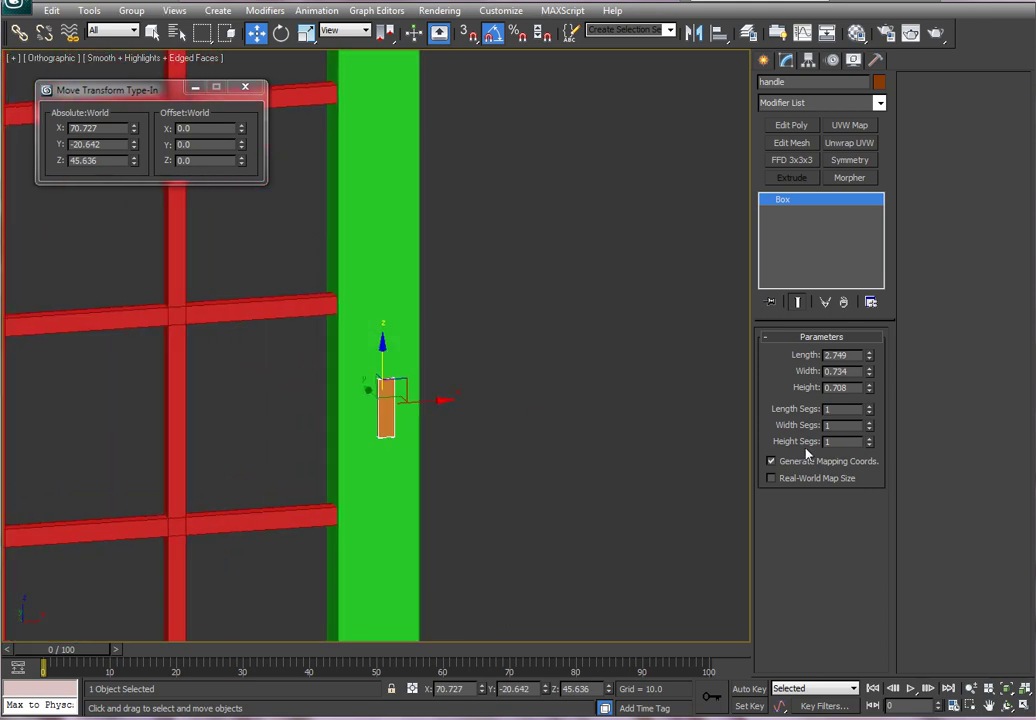
drag(869, 390, 869, 340)
alt+middle_drag(543, 405, 575, 408)
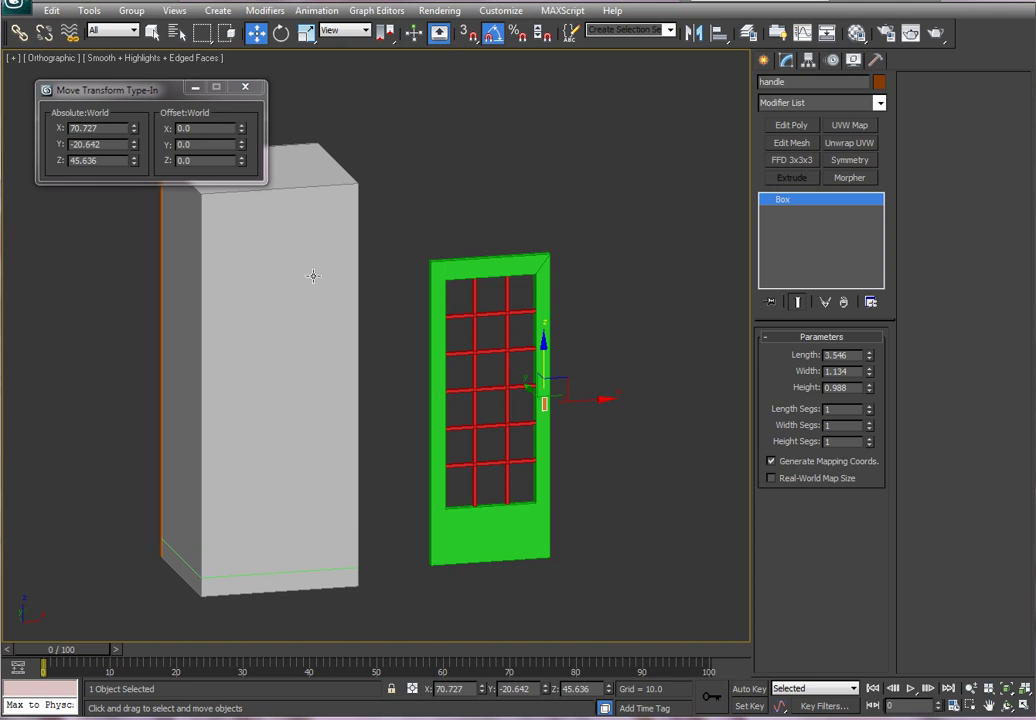
click(21, 40)
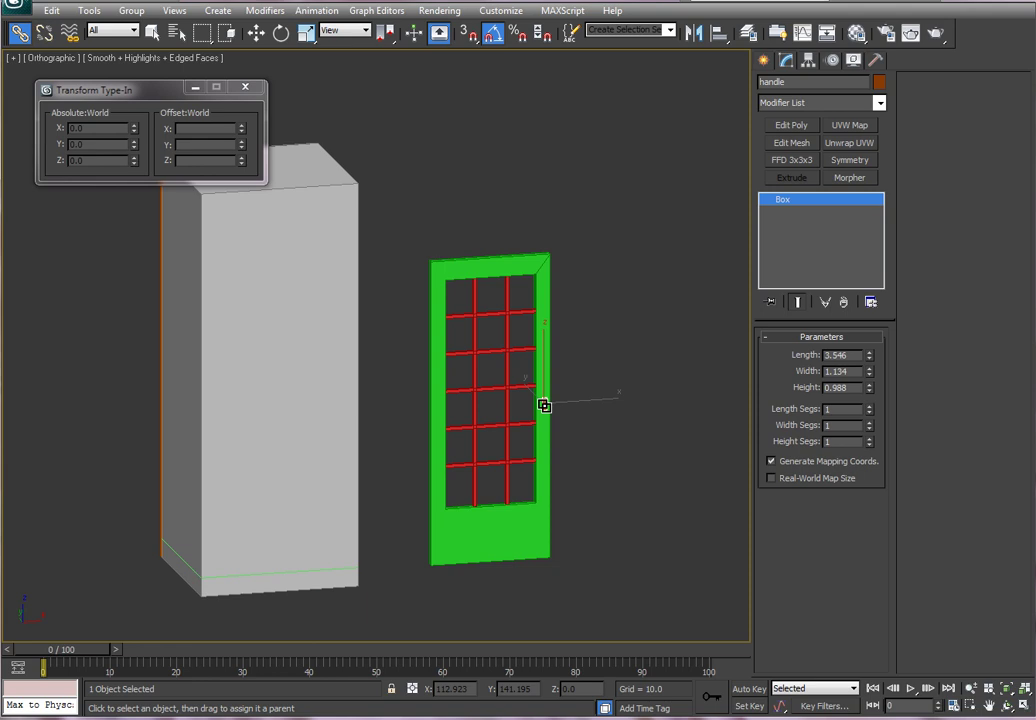
Step: Link the handle to the door and zero the door's X so it sits at 0,0,0 on the booth
drag(543, 405, 513, 528)
right_click(479, 541)
click(496, 549)
click(519, 520)
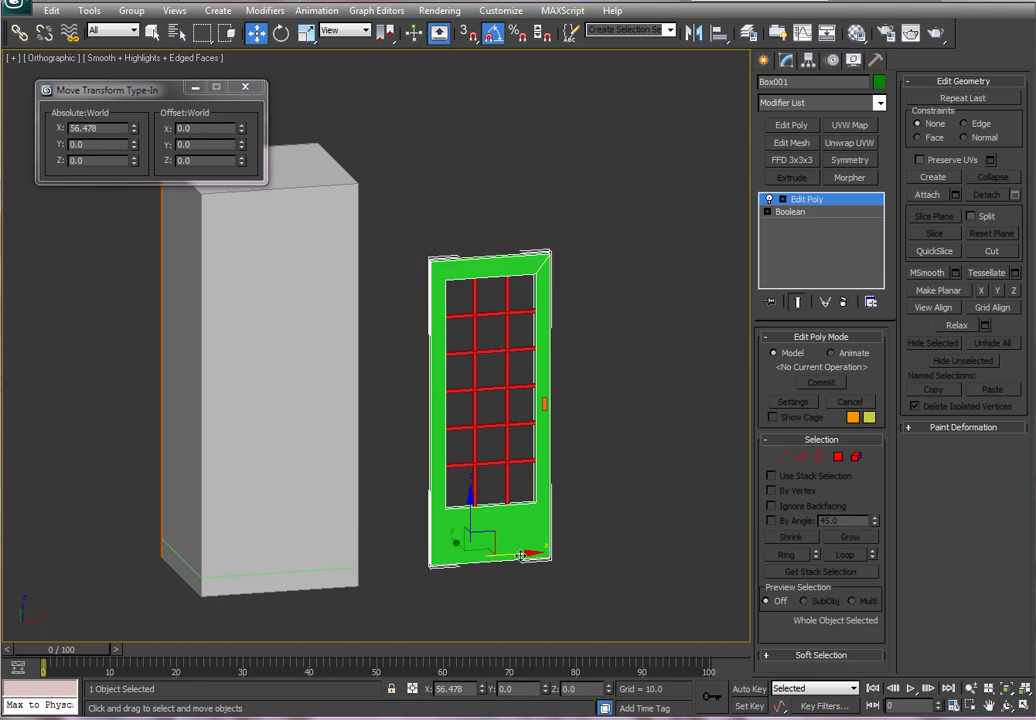
drag(518, 553, 473, 553)
right_click(134, 129)
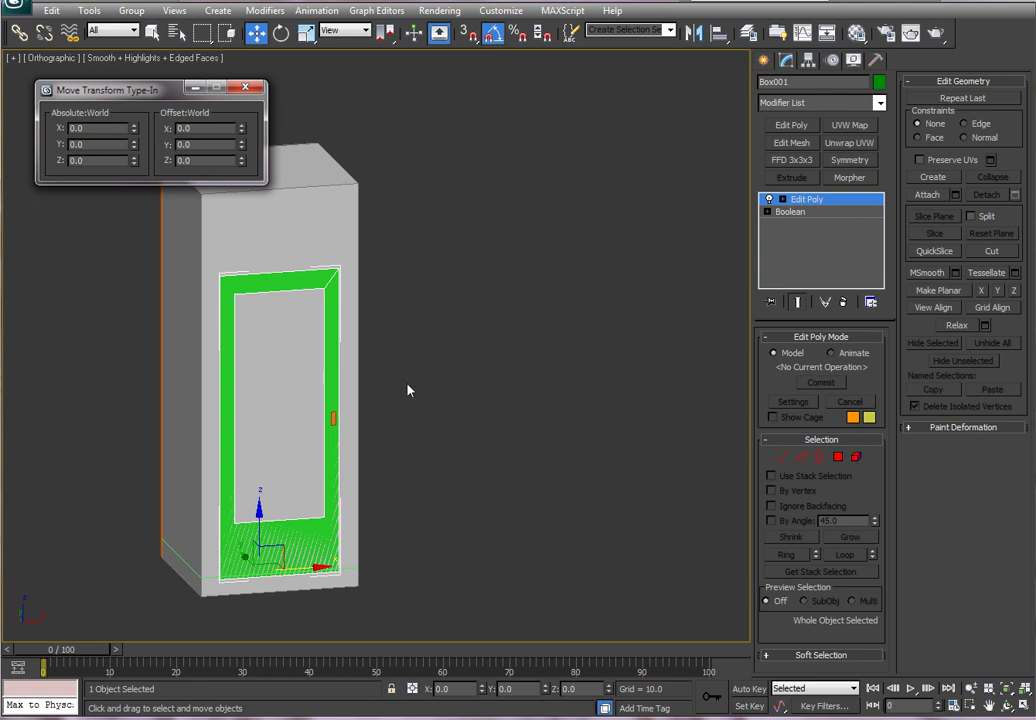
alt+middle_drag(407, 390, 437, 386)
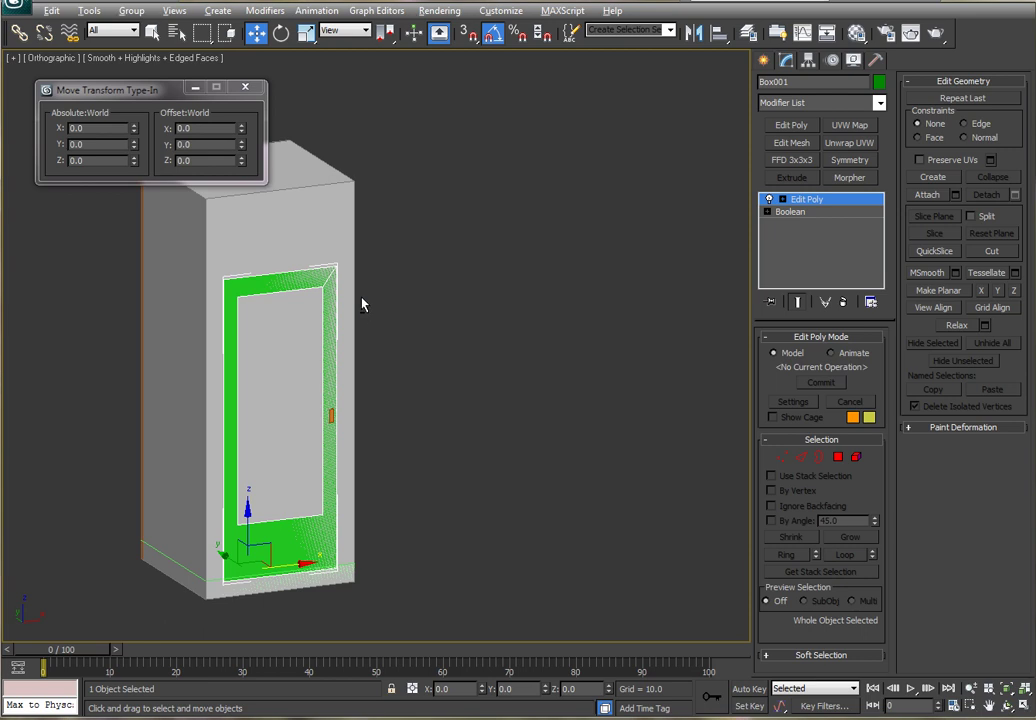
middle_drag(362, 304, 578, 298)
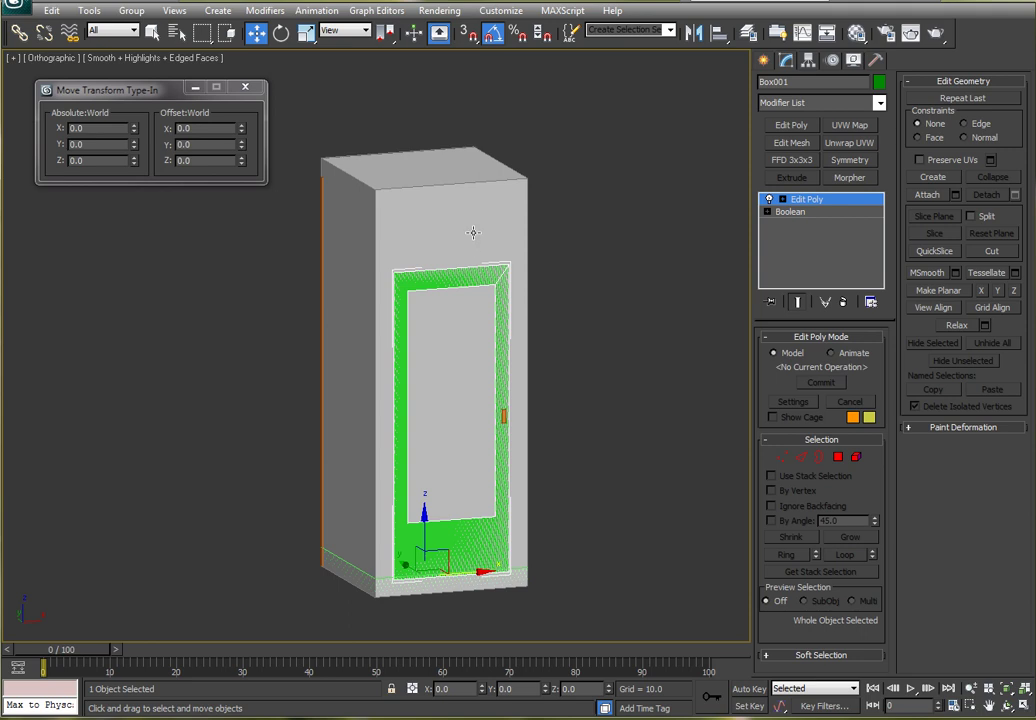
Step: Unfreeze all objects and select the green booth box
key(ctrl+z)
right_click(500, 228)
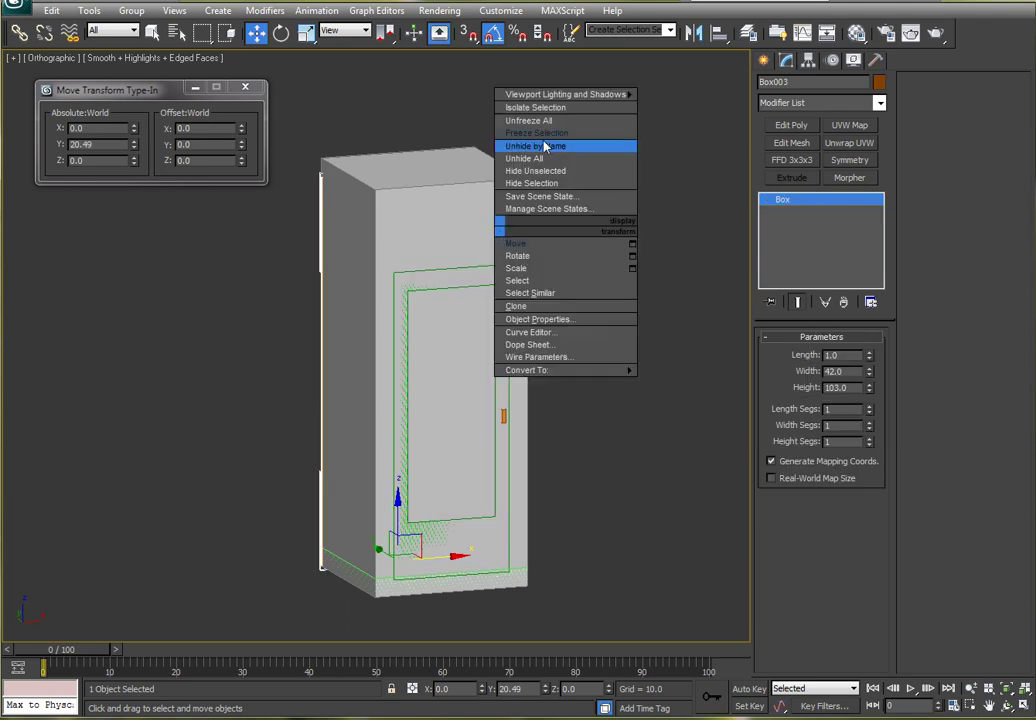
click(546, 124)
click(487, 235)
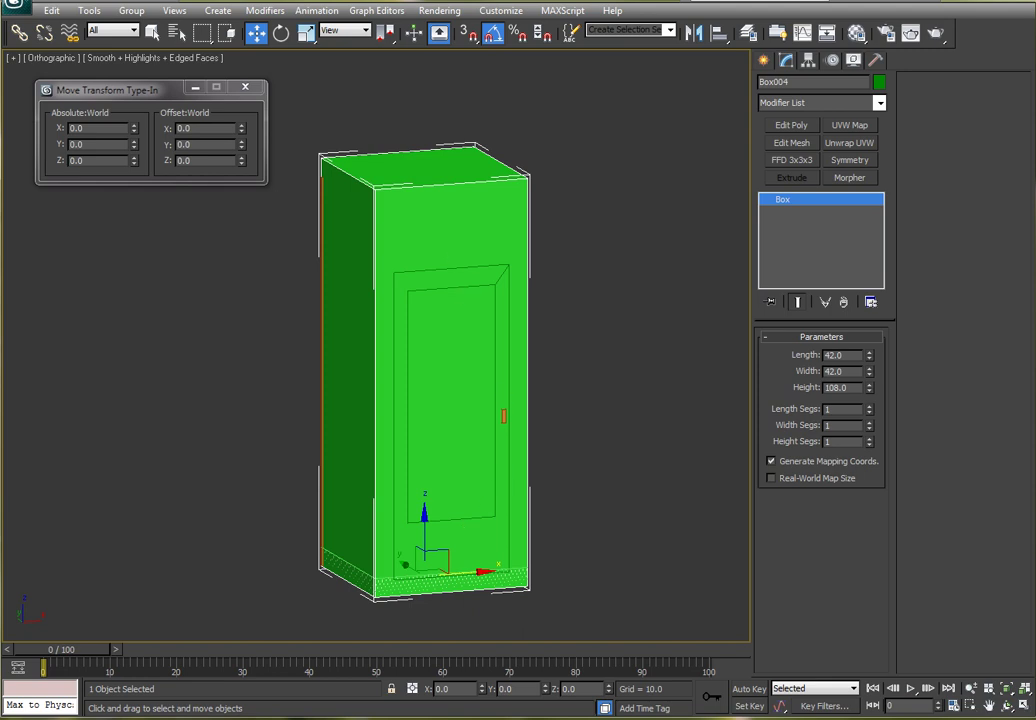
Step: Clone the booth box as Copy Box012, add Edit Poly, and select its top face
click(52, 13)
click(86, 129)
click(458, 316)
click(477, 415)
click(791, 125)
click(838, 458)
click(455, 165)
Step: Move the booth box's top face to a height of 108
drag(424, 118, 425, 123)
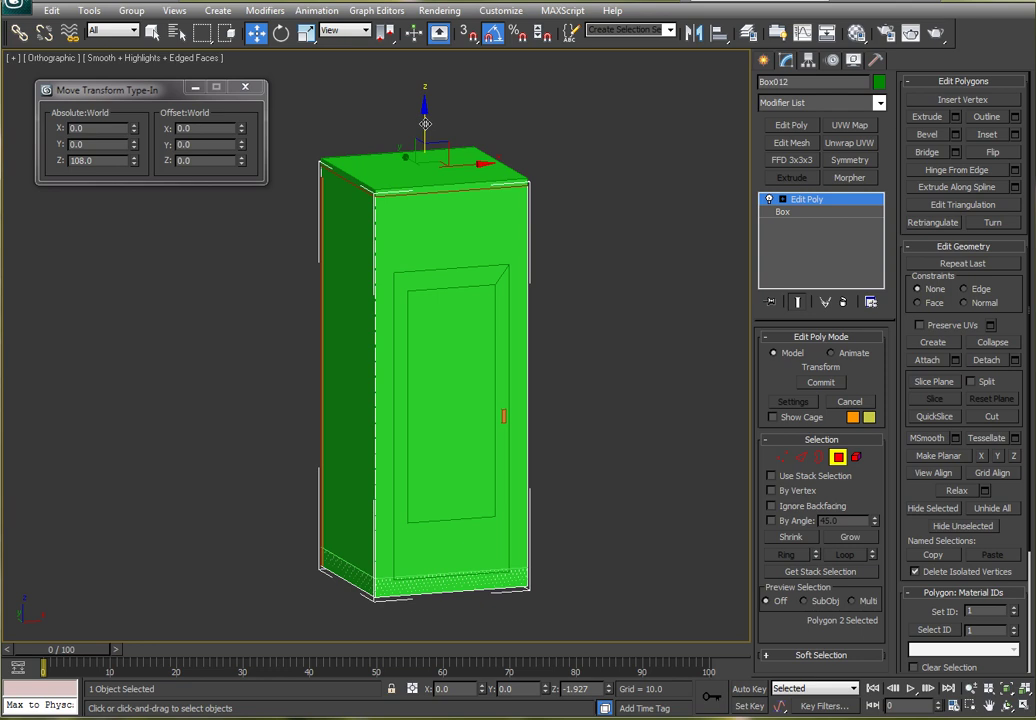
drag(425, 121, 425, 123)
alt+middle_drag(578, 234, 605, 260)
Step: Scale all six faces to 82% in X and Y, then squash the top to about 95% in Z
drag(567, 631, 265, 100)
key(r)
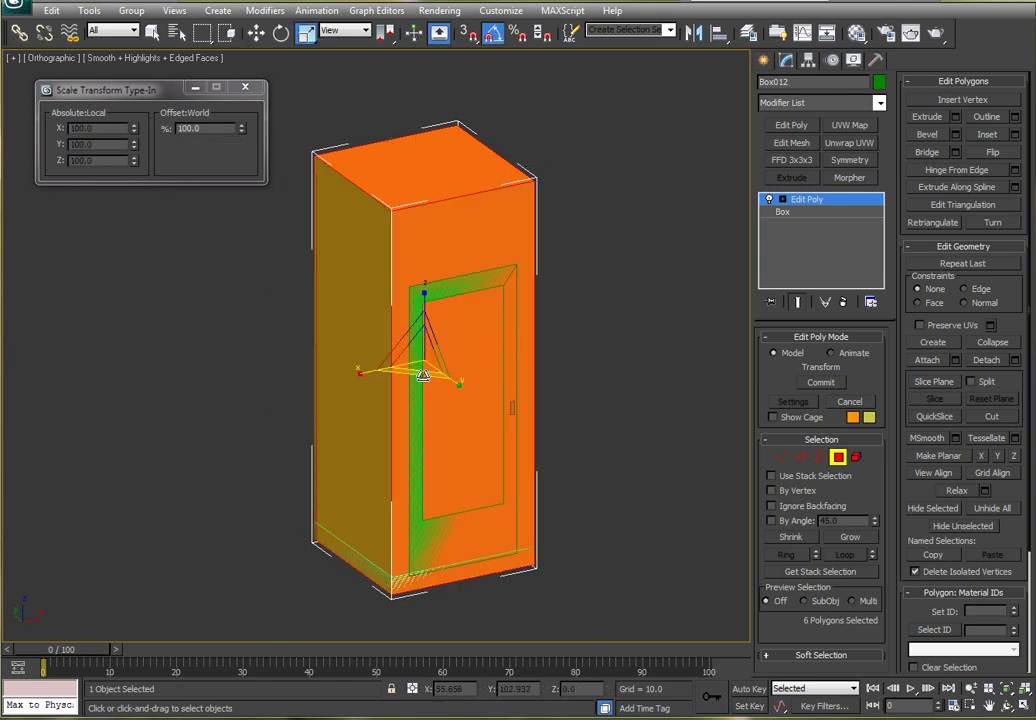
drag(422, 375, 421, 368)
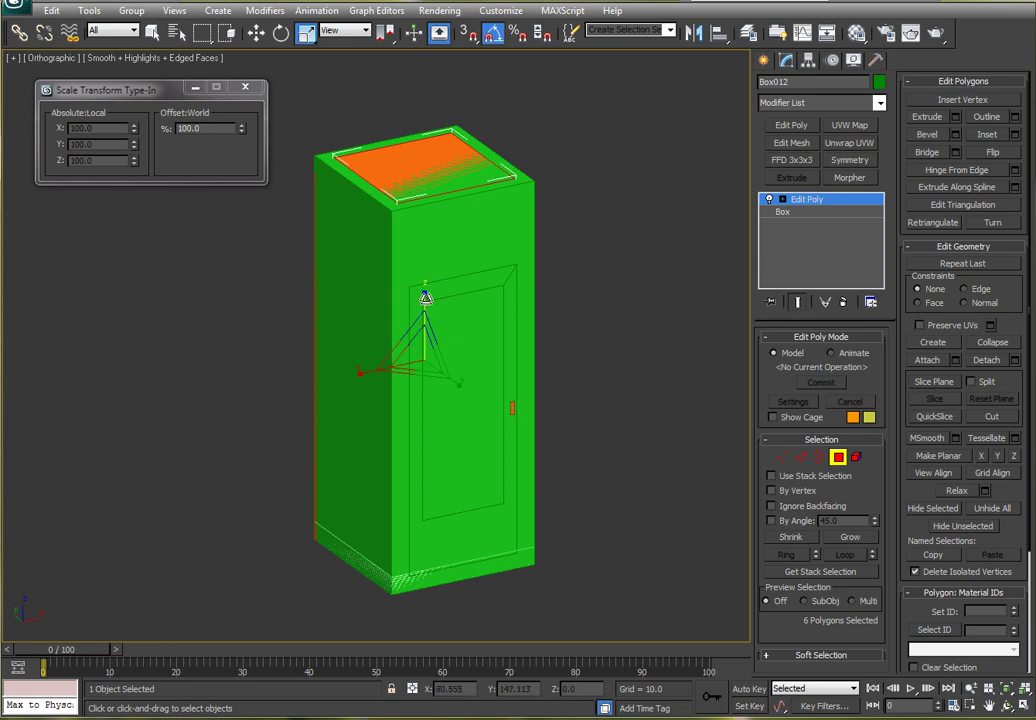
drag(425, 298, 423, 303)
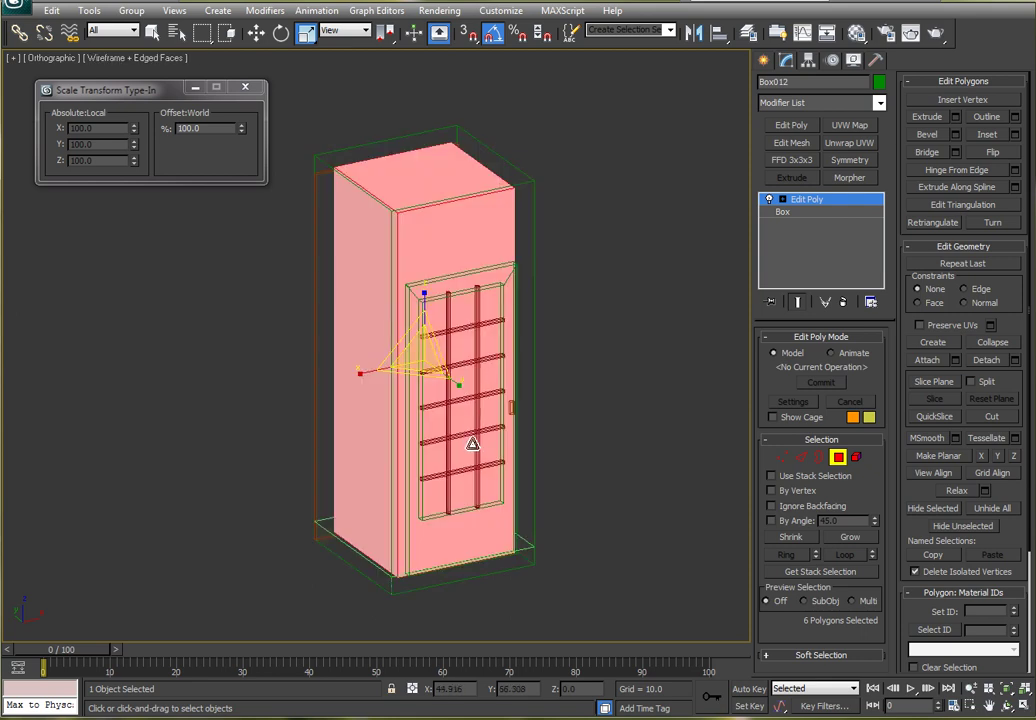
Step: In wireframe, extrude Box012's front and left faces outward past the outer box
click(469, 432)
key(F3)
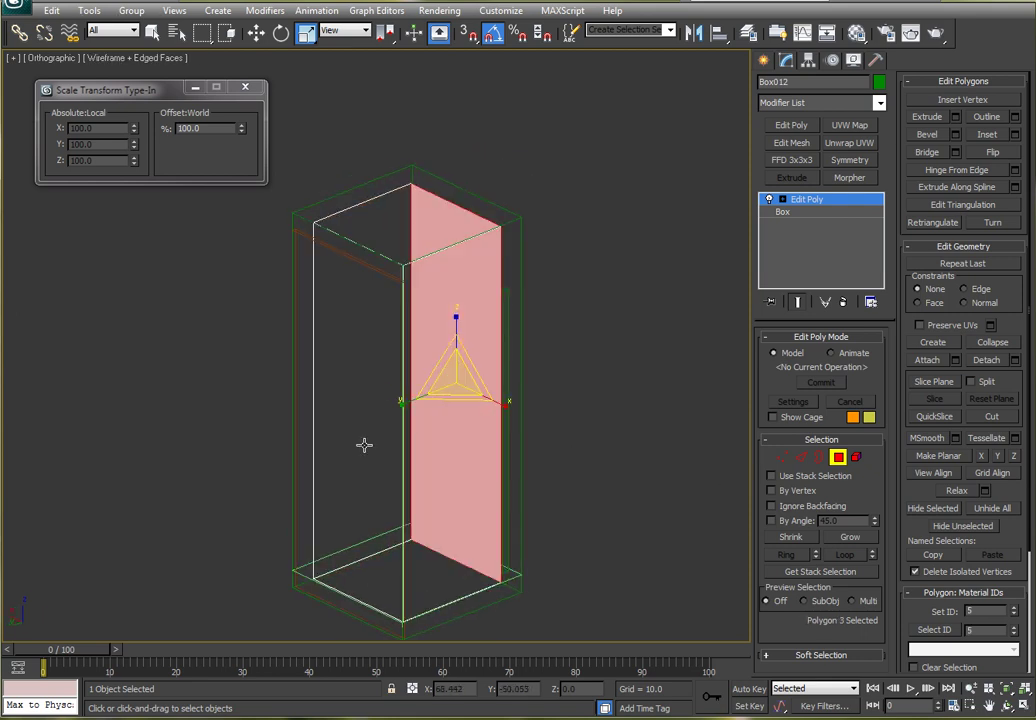
ctrl+click(363, 444)
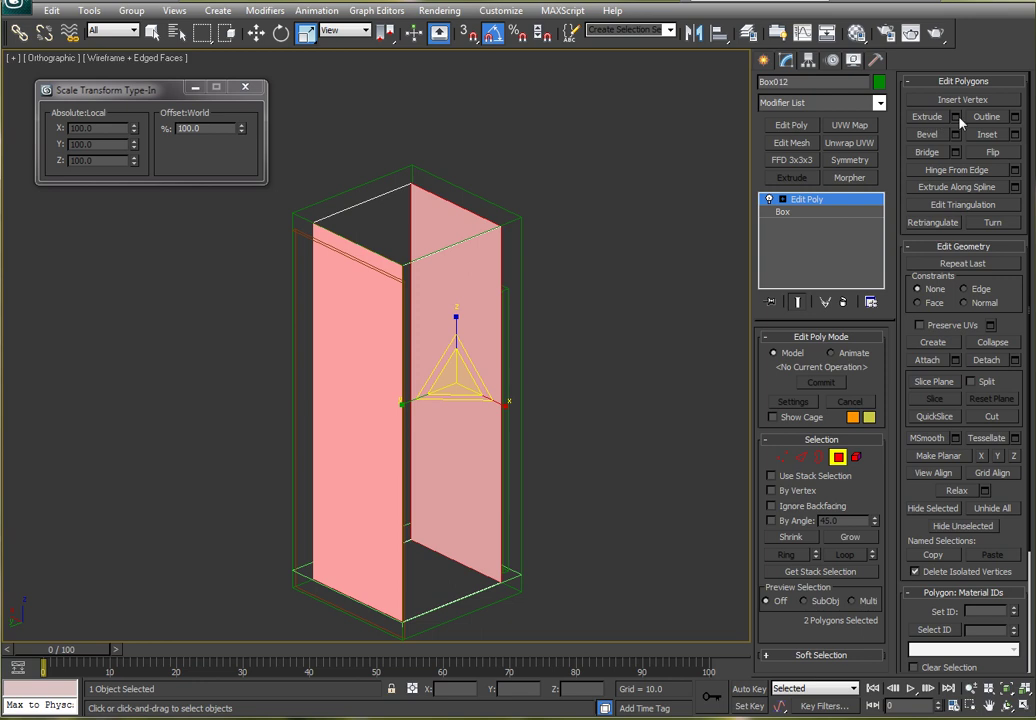
click(926, 118)
drag(365, 358, 538, 347)
alt+middle_drag(538, 347, 452, 403)
Step: Extrude the two remaining side faces of Box012 outward beyond the booth
click(408, 406)
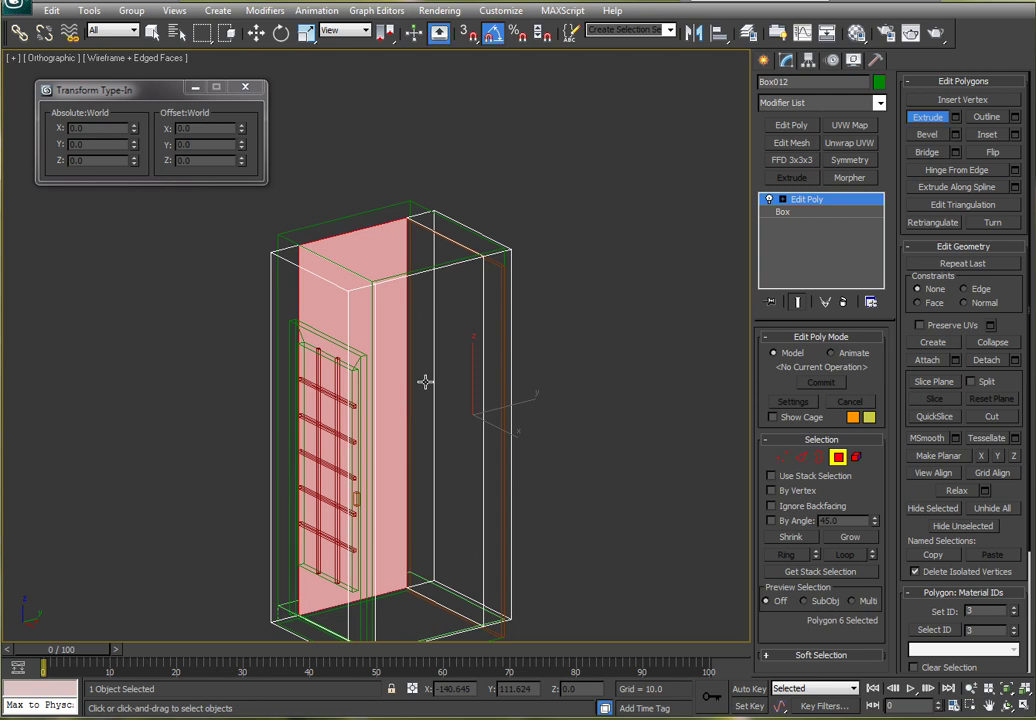
click(439, 605)
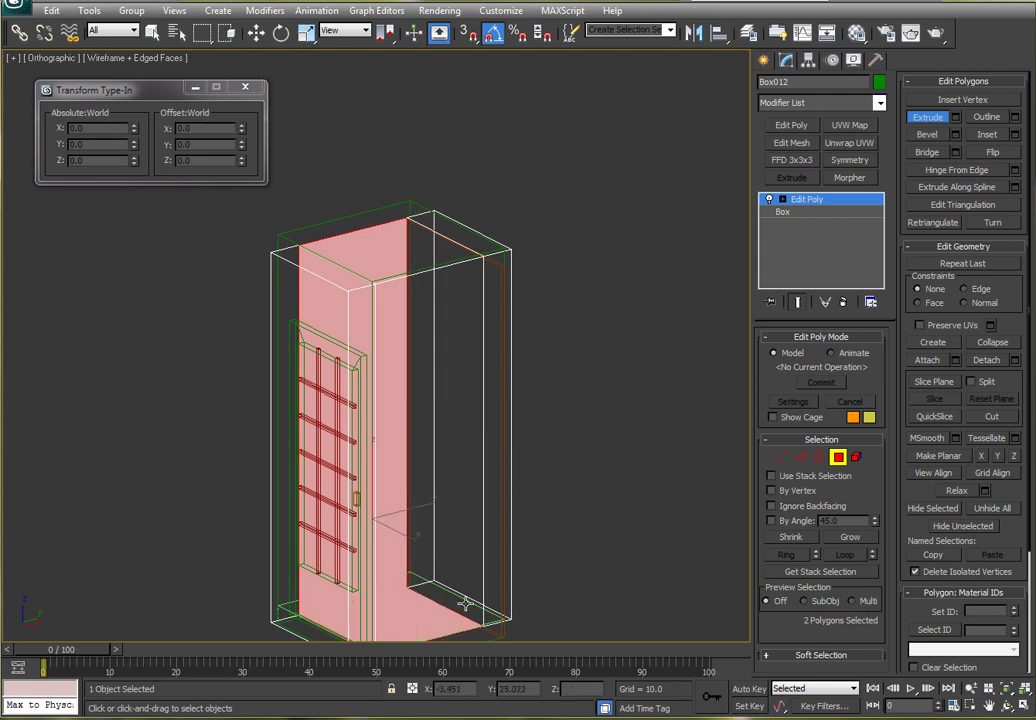
ctrl+click(460, 560)
click(420, 470)
alt+middle_drag(619, 473, 664, 493)
ctrl+click(488, 617)
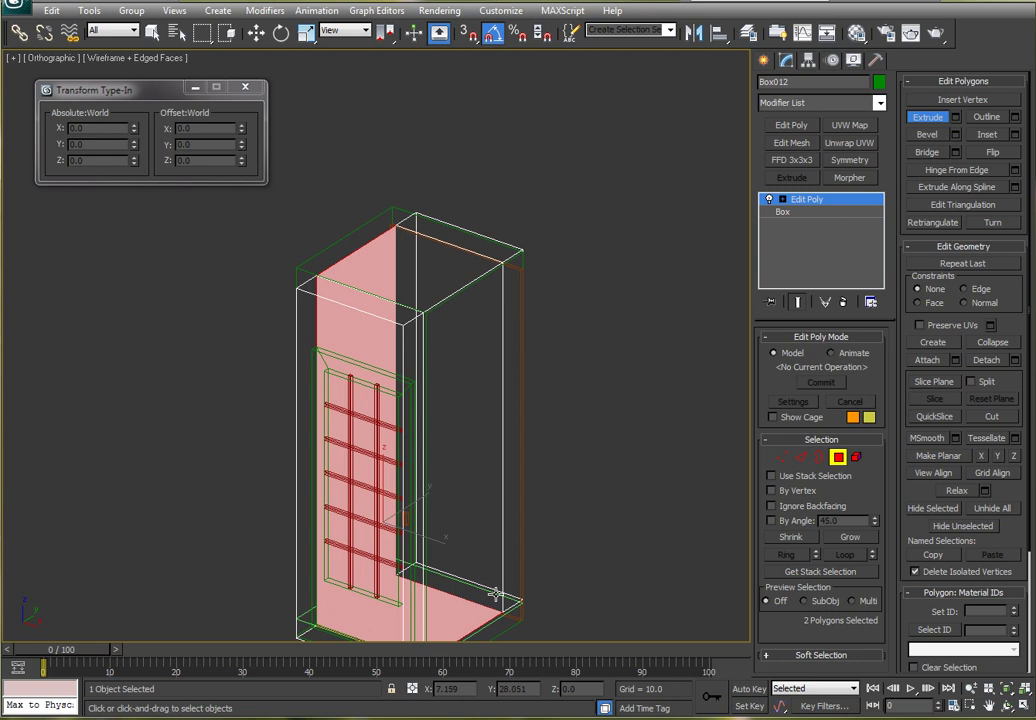
ctrl+click(480, 590)
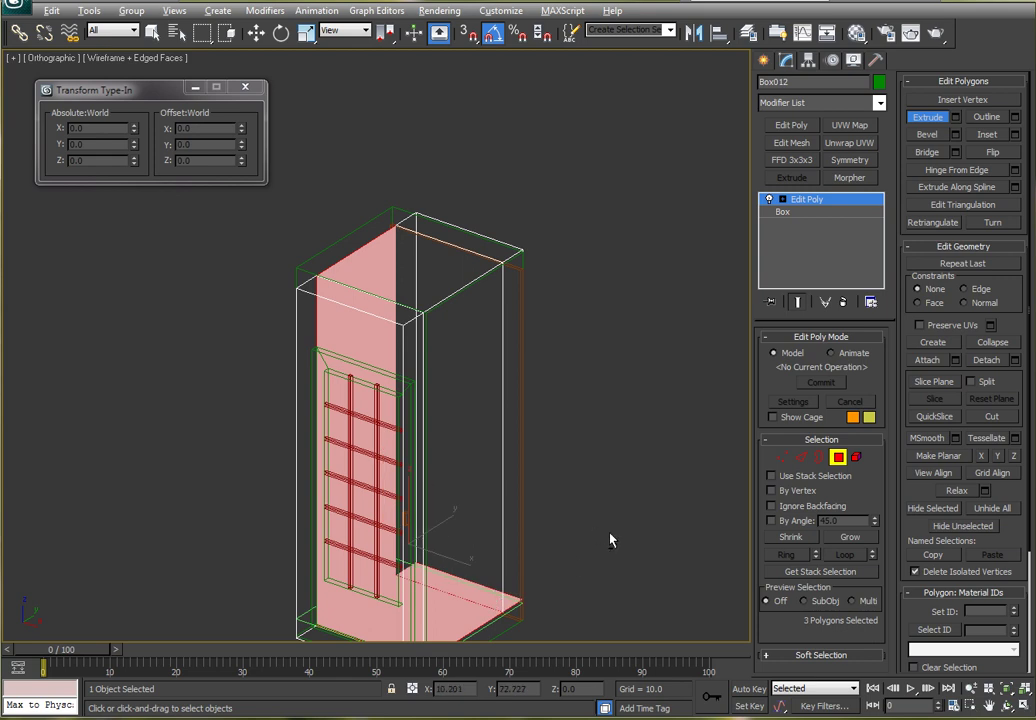
alt+middle_drag(610, 539, 530, 479)
alt+click(530, 479)
alt+middle_drag(622, 444, 610, 439)
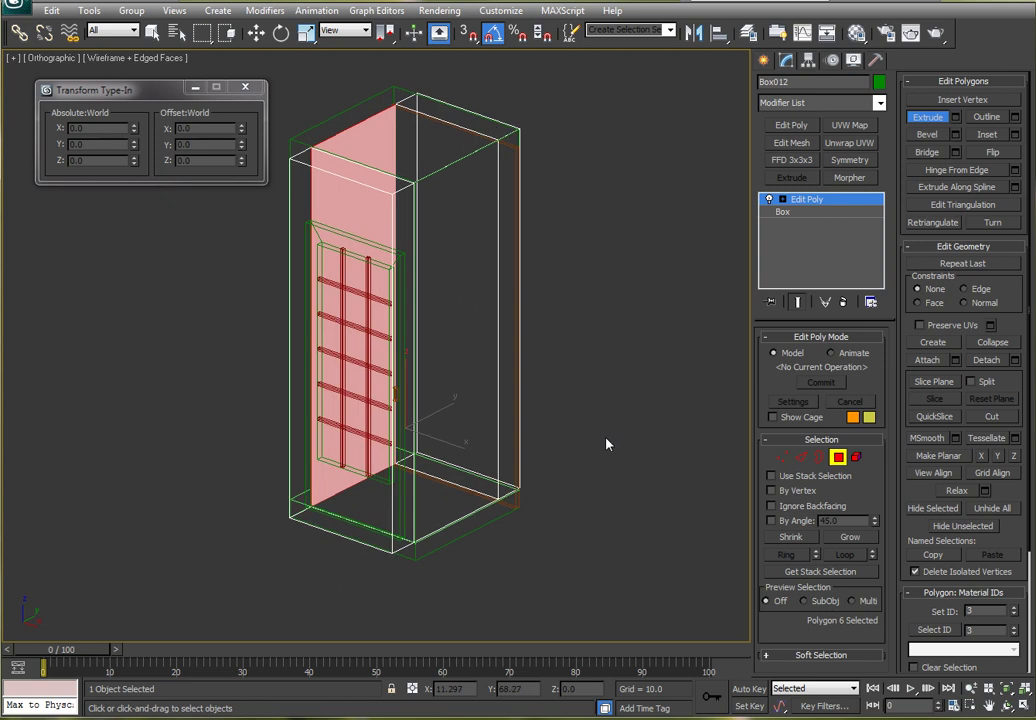
ctrl+click(457, 191)
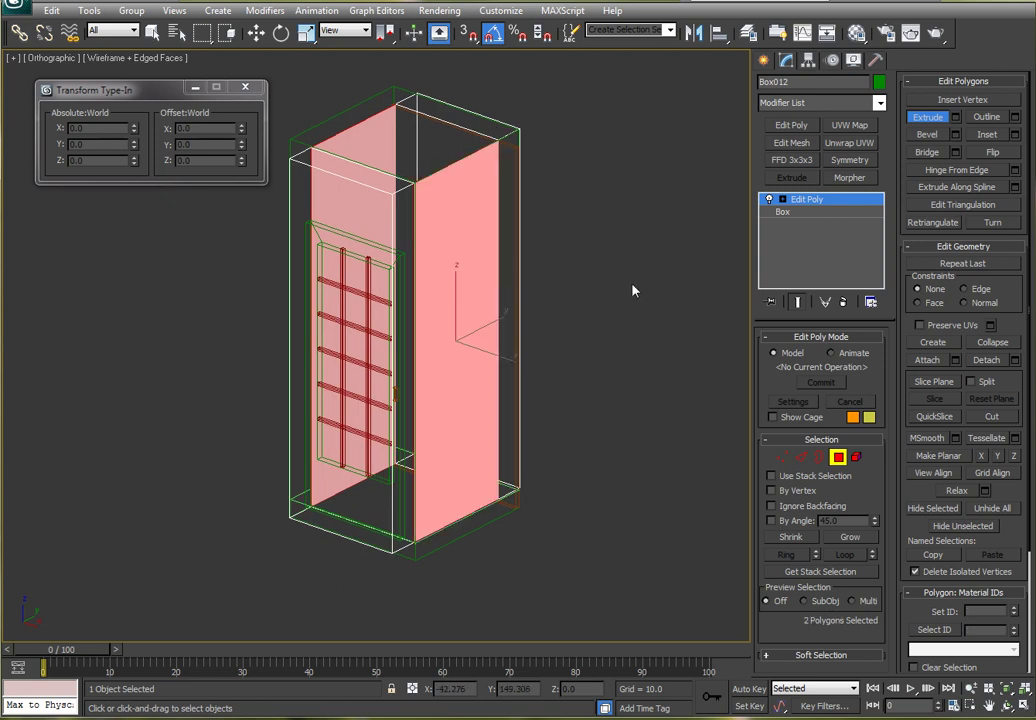
mouse_move(471, 231)
mouse_down()
mouse_move(478, 199)
mouse_move(488, 224)
mouse_up()
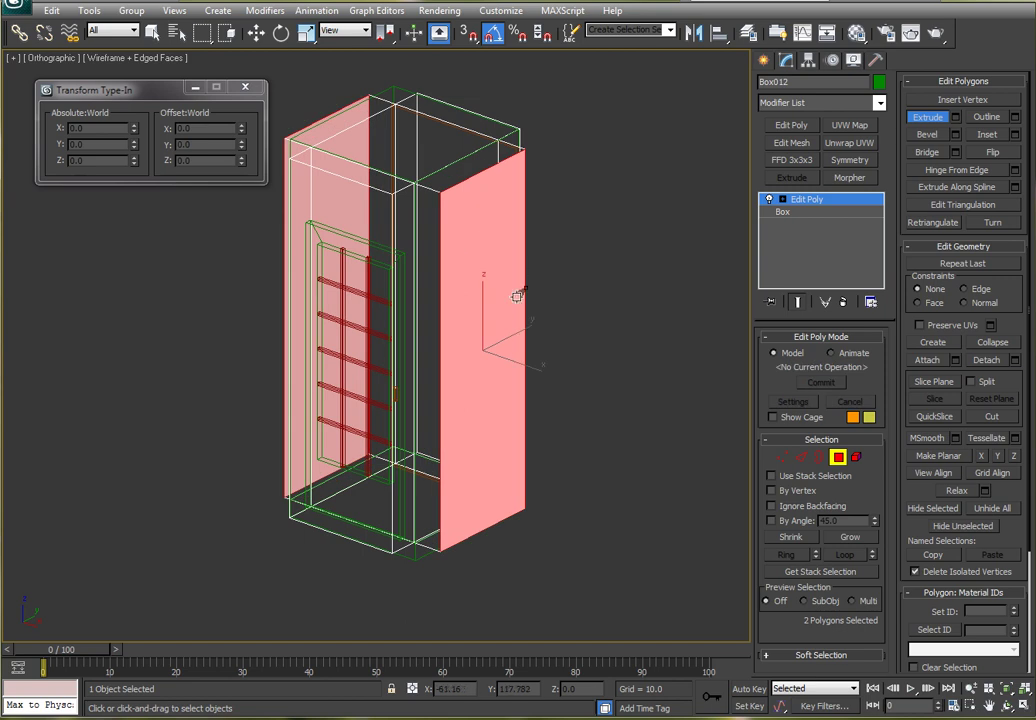
click(920, 118)
Step: Exit polygon editing, then select the outer box Box004 and the cutter Box012
alt+middle_drag(775, 236, 646, 272)
click(838, 457)
key(w)
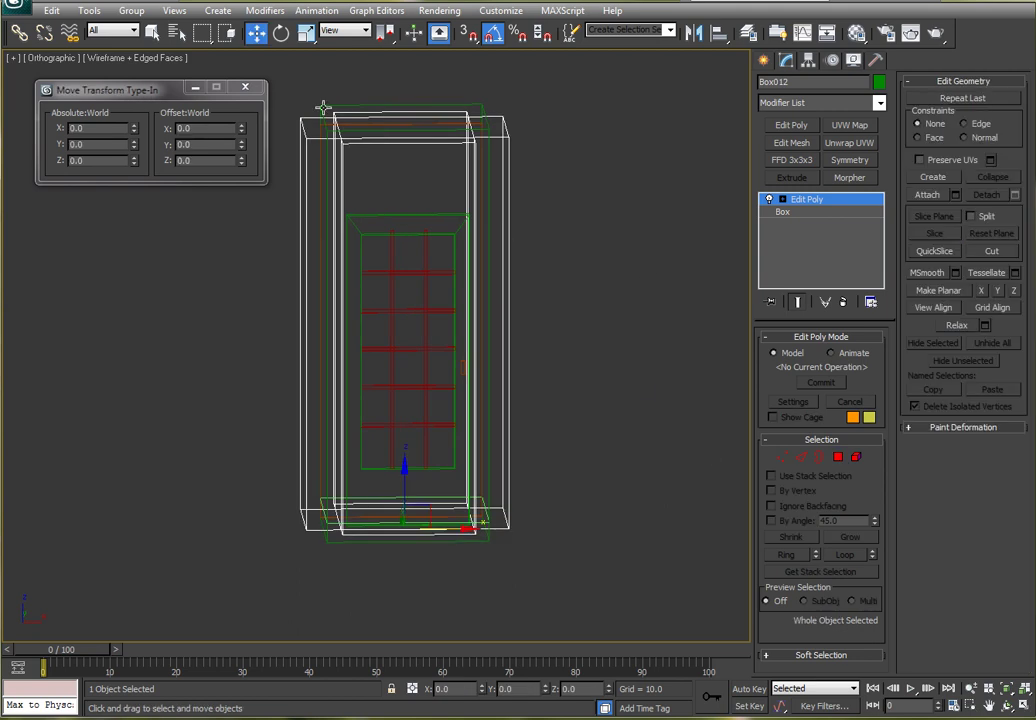
click(342, 113)
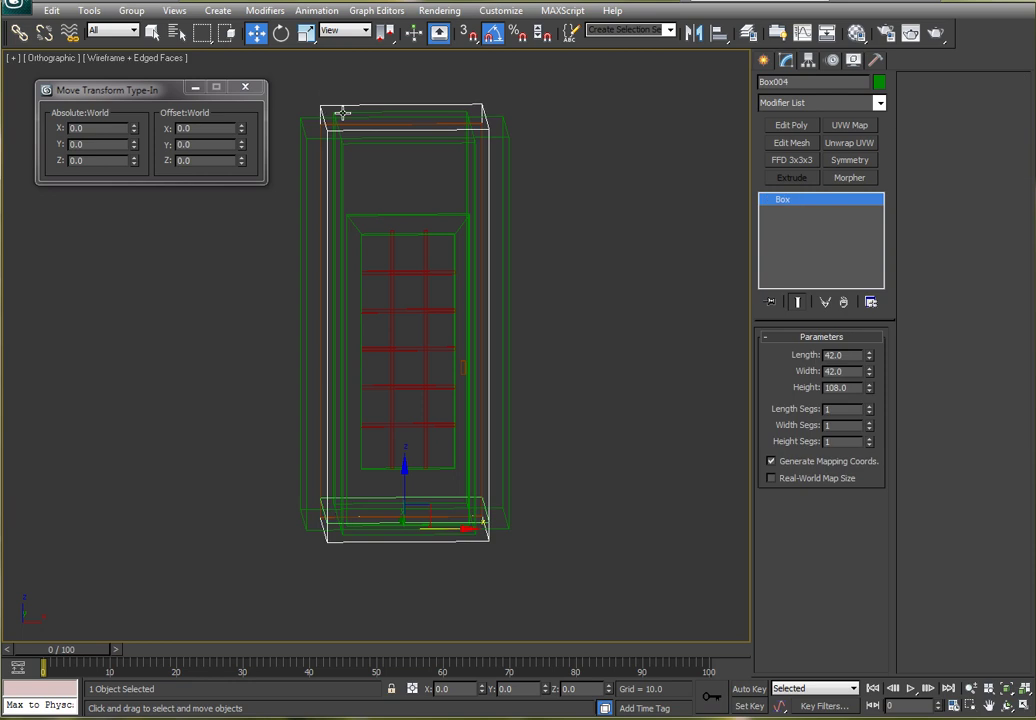
click(506, 137)
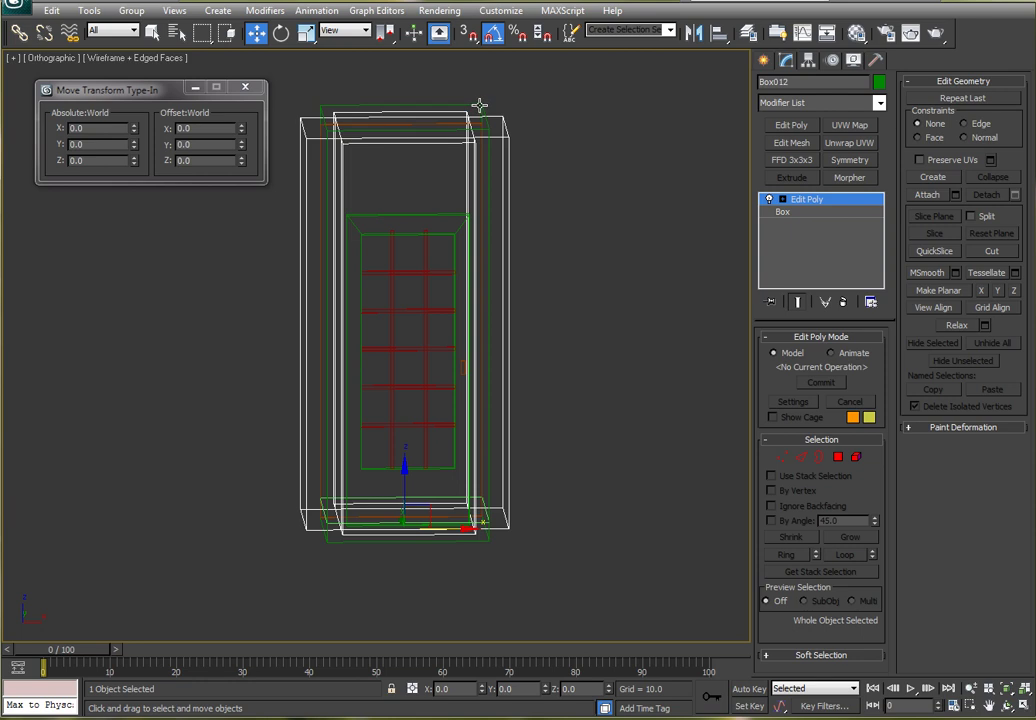
Step: Make Box004 a Compound Boolean subtracting Box012, then view the hollow frame shaded
click(480, 105)
click(764, 60)
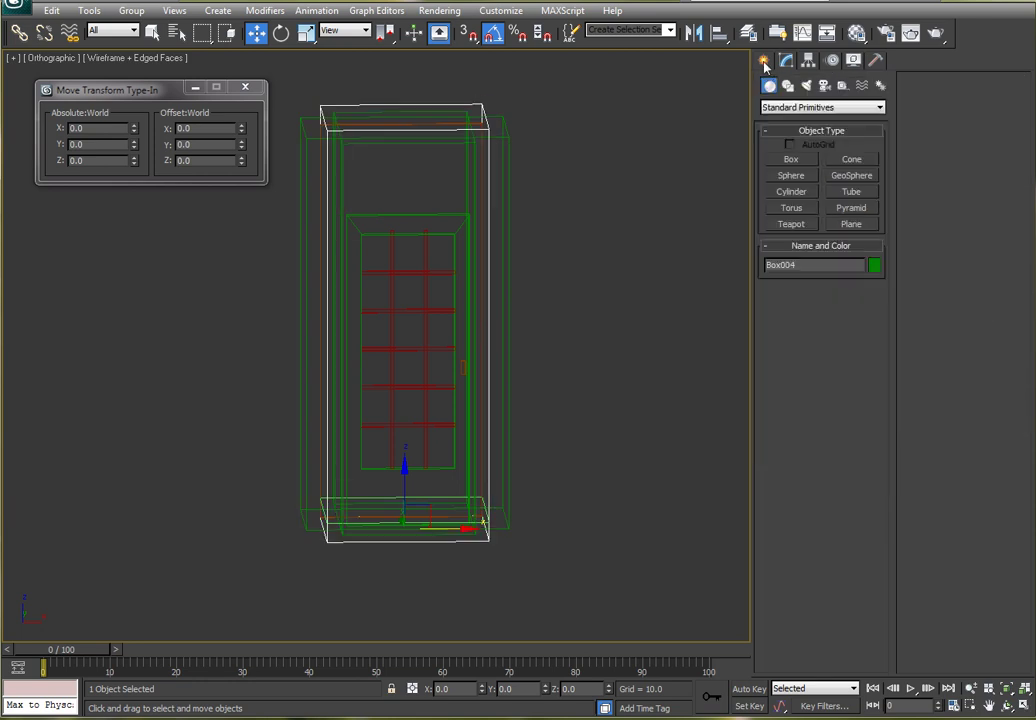
click(789, 108)
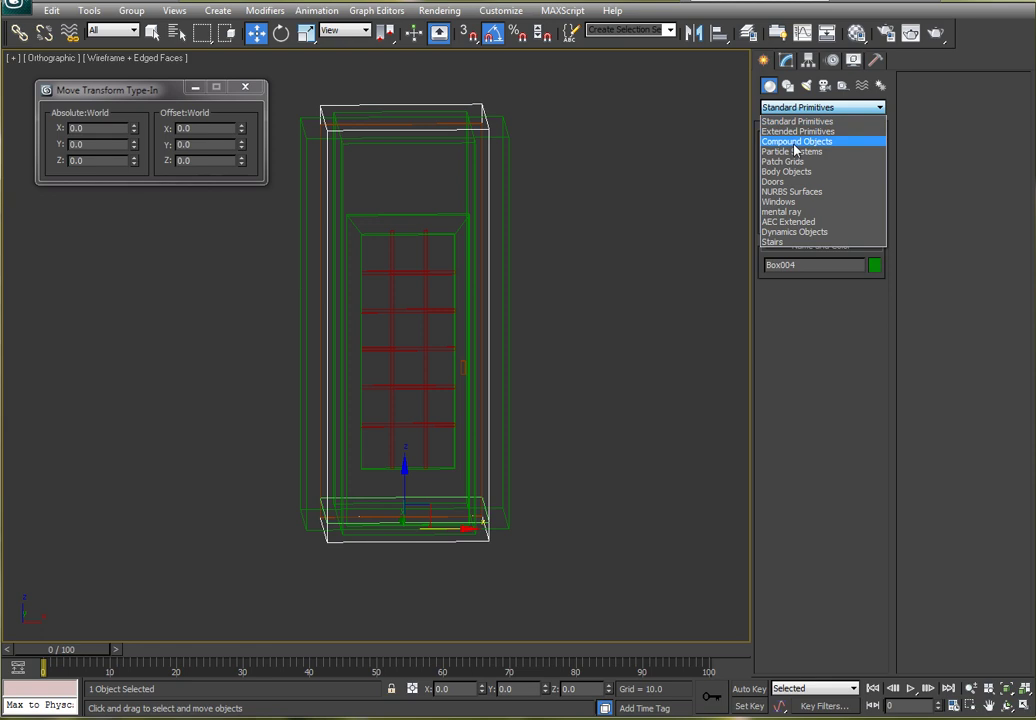
click(795, 142)
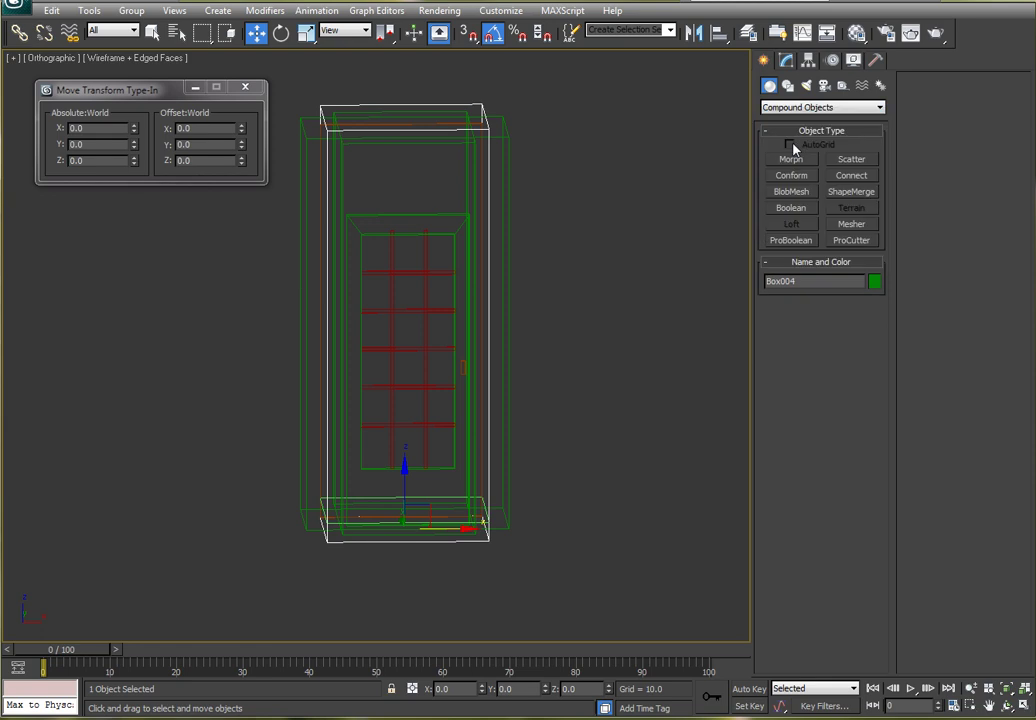
click(791, 208)
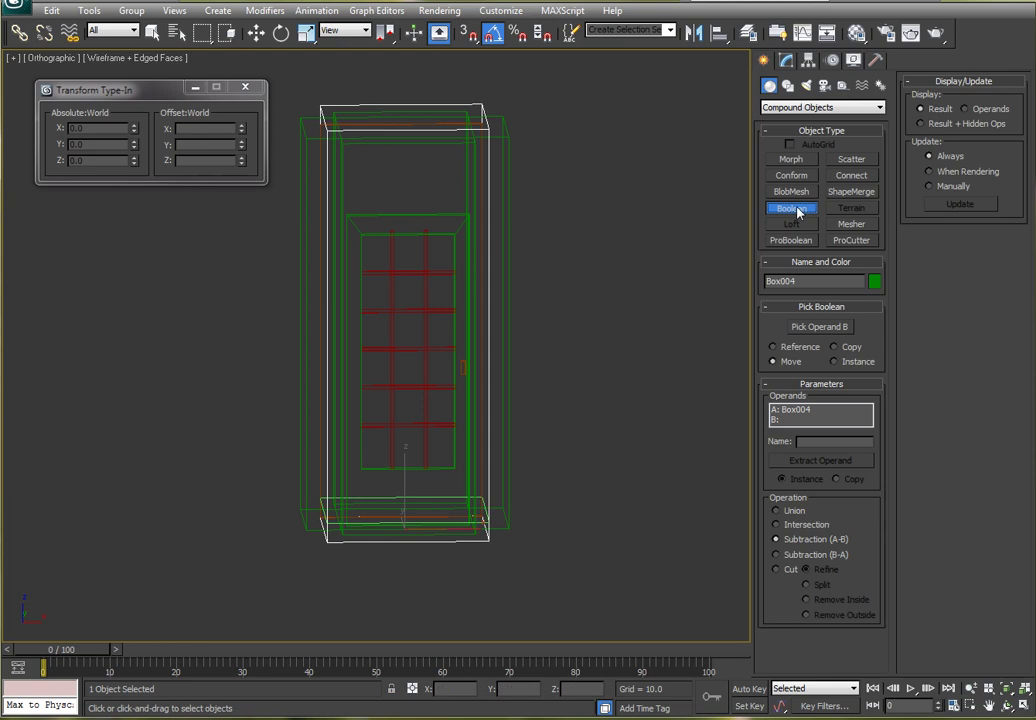
click(820, 327)
click(506, 140)
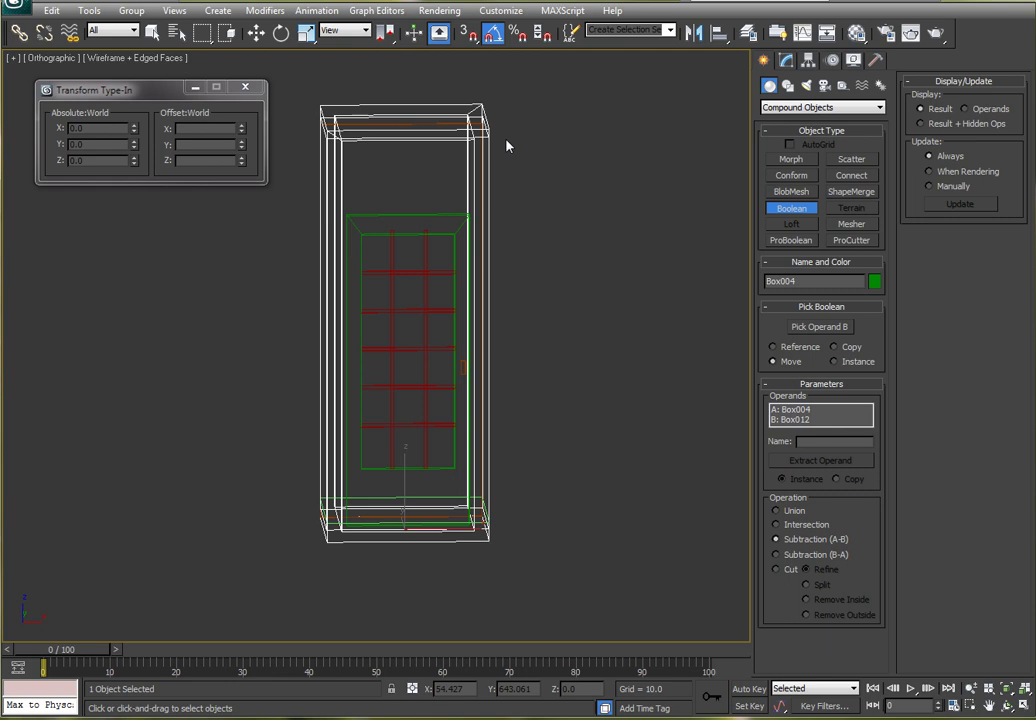
key(F3)
alt+middle_drag(597, 262, 650, 294)
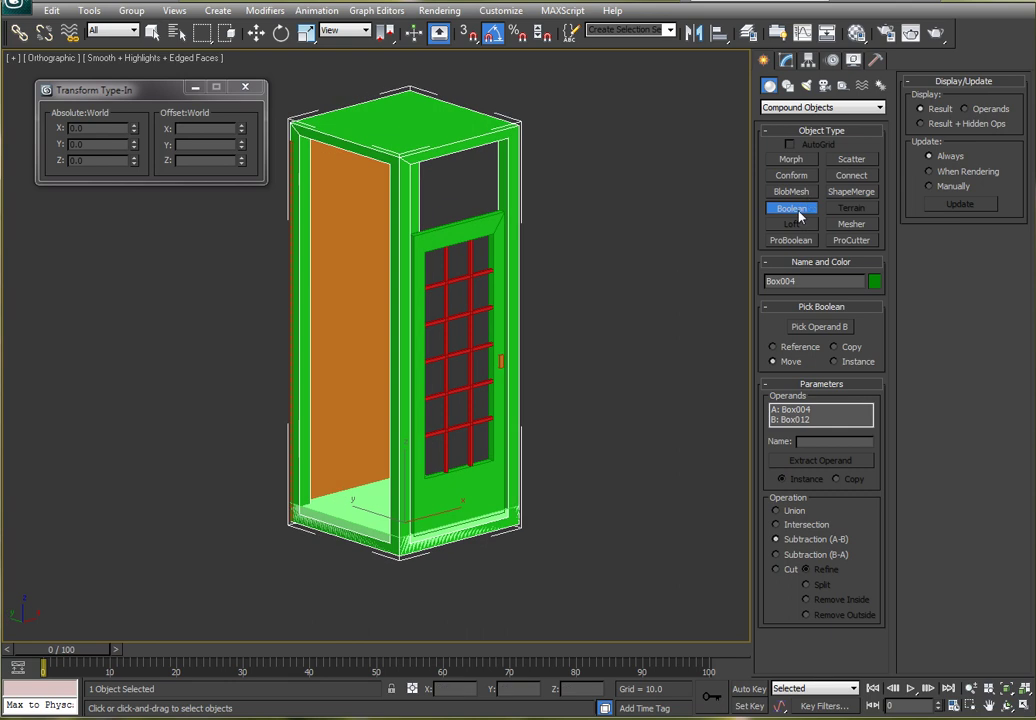
Step: Add Edit Poly to the Boolean frame and raise its bottom vertices slightly
key(w)
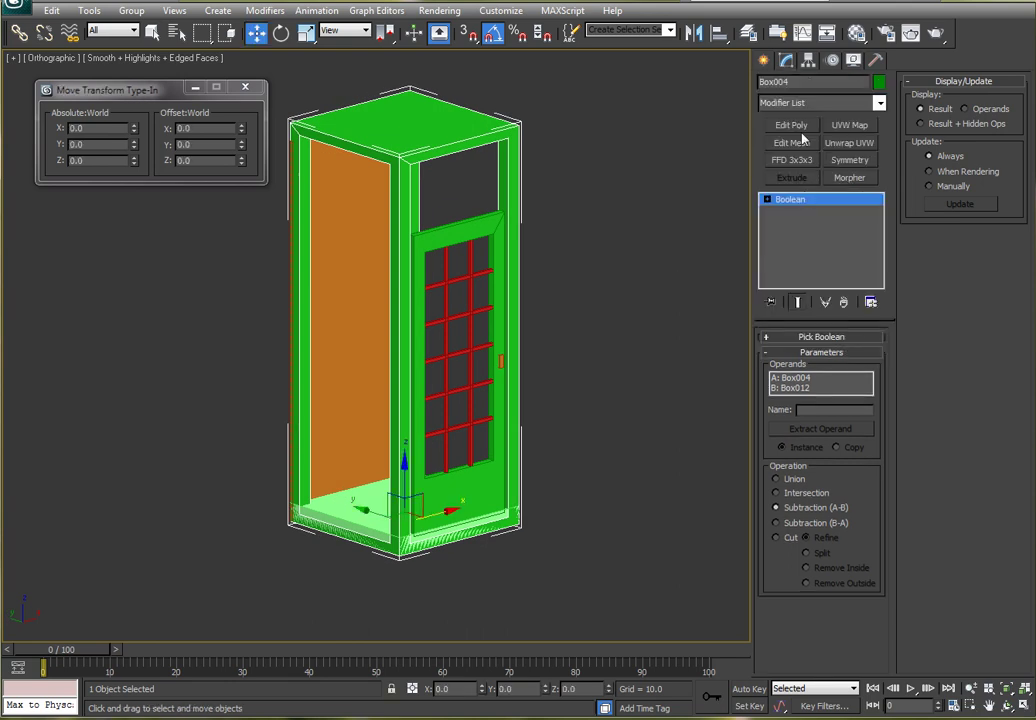
alt+middle_drag(641, 254, 597, 238)
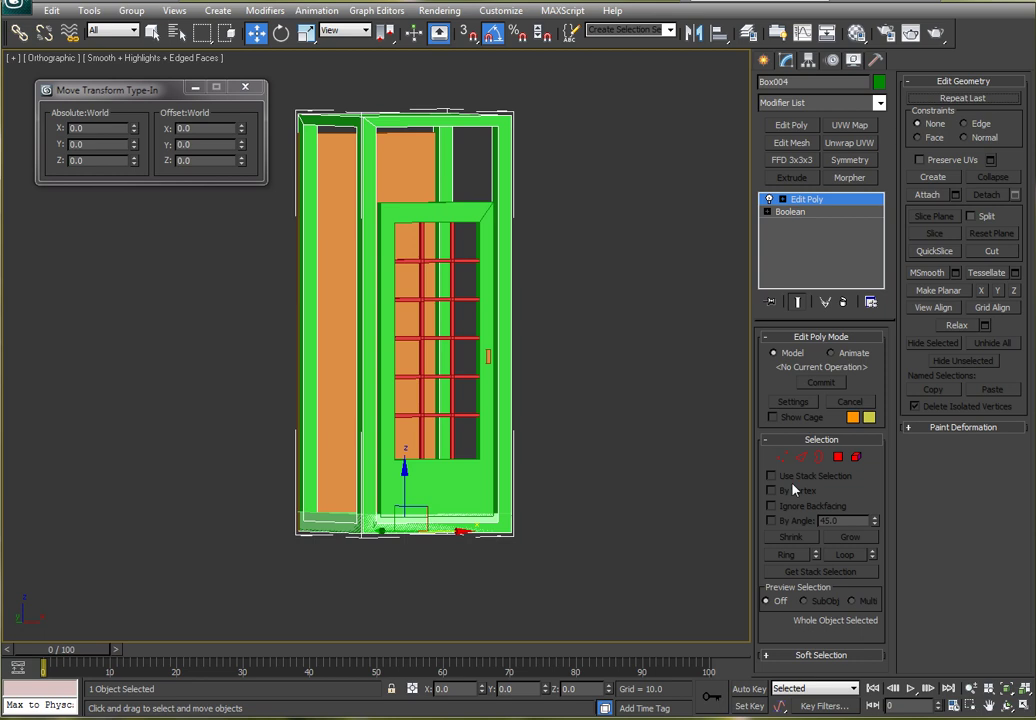
click(782, 457)
drag(562, 562, 272, 488)
drag(404, 480, 408, 440)
click(782, 457)
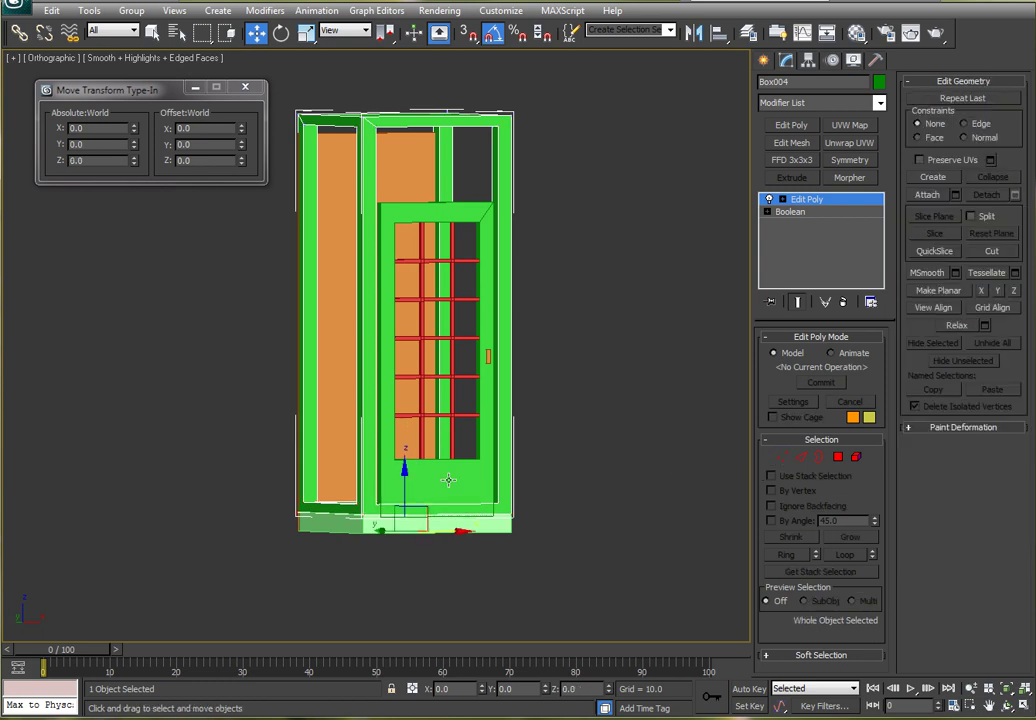
Step: Lift the door Box001 up to Z 3.46
click(417, 473)
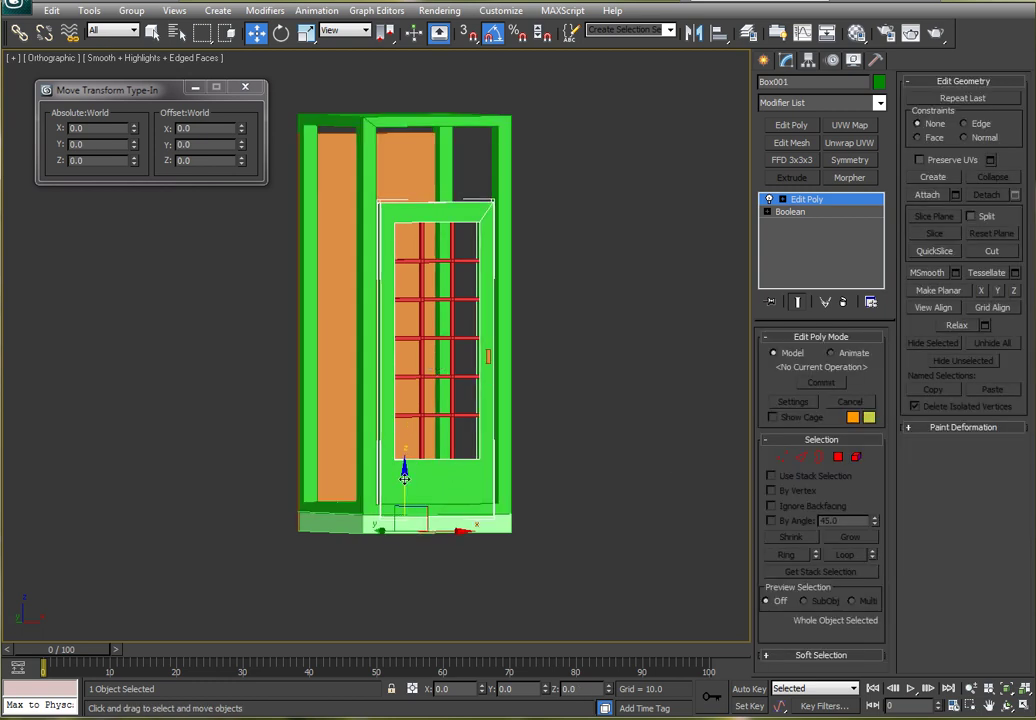
drag(417, 473, 410, 466)
alt+middle_drag(637, 466, 661, 476)
Step: Switch to Perspective view, then zoom and orbit around the assembled green booth
middle_drag(601, 416, 650, 430)
key(p)
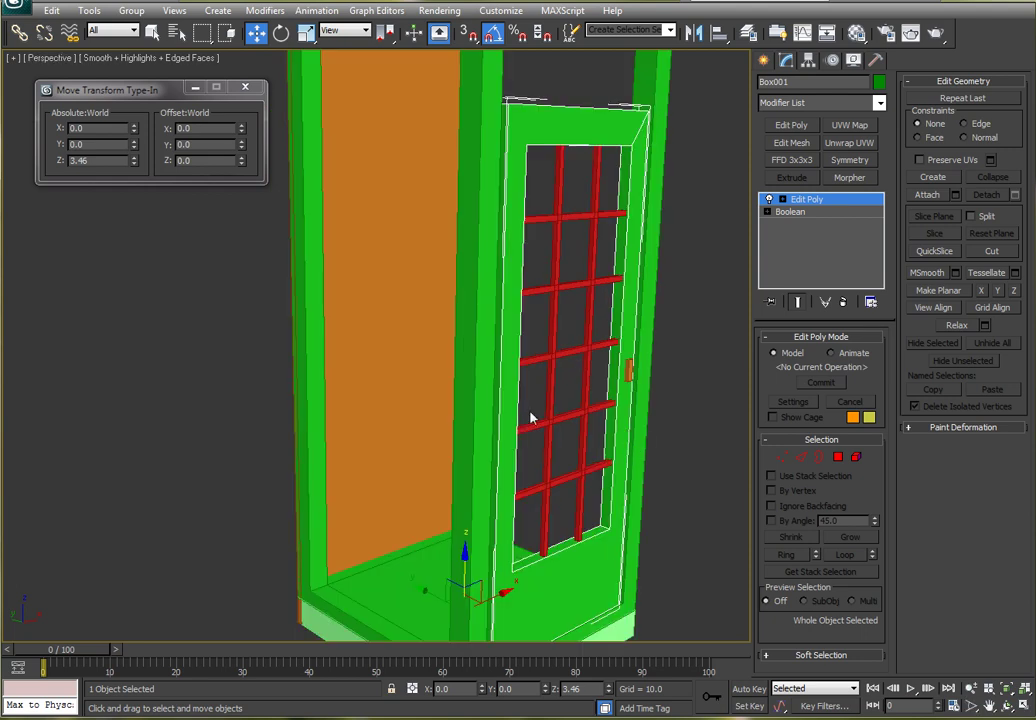
scroll(530, 412, down, 5)
scroll(531, 409, up, 2)
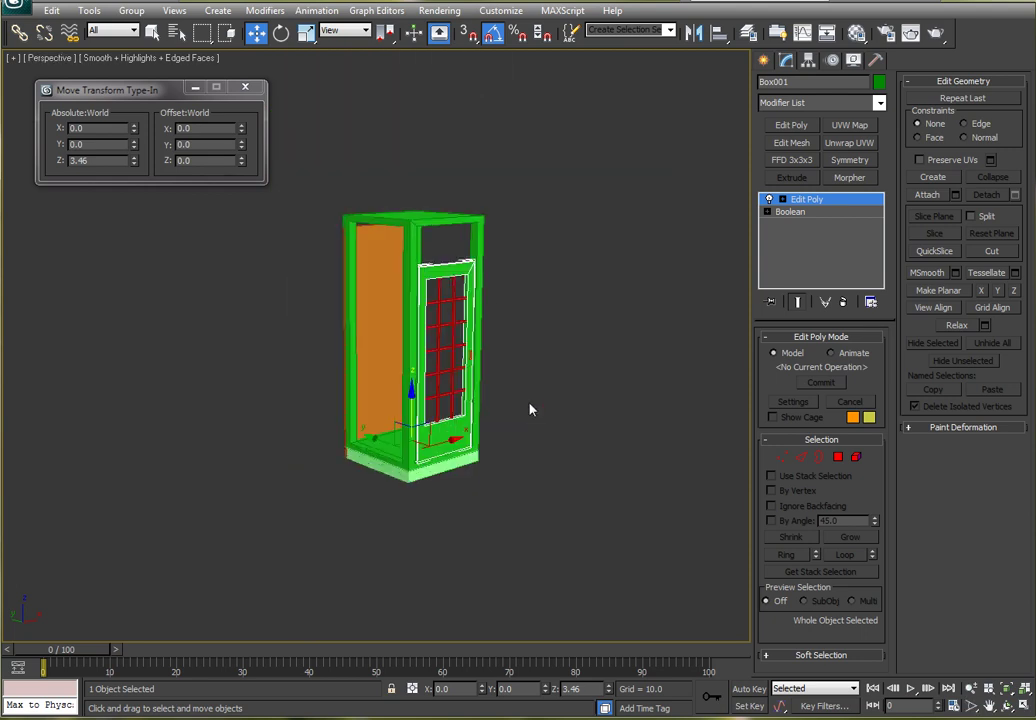
scroll(474, 368, up, 3)
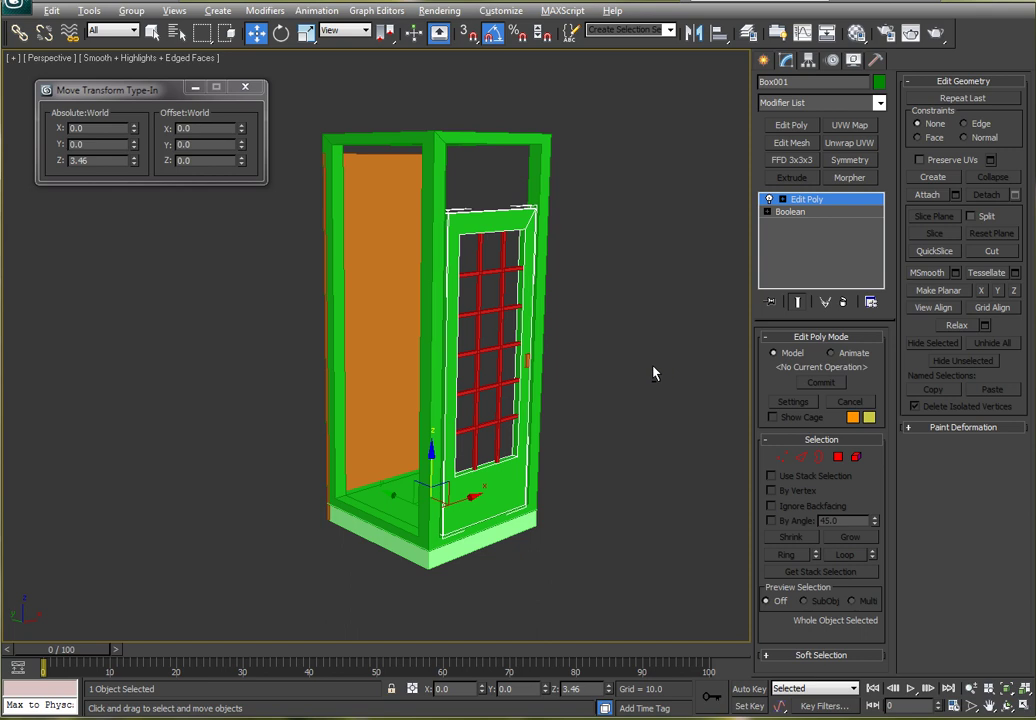
alt+middle_drag(653, 373, 633, 365)
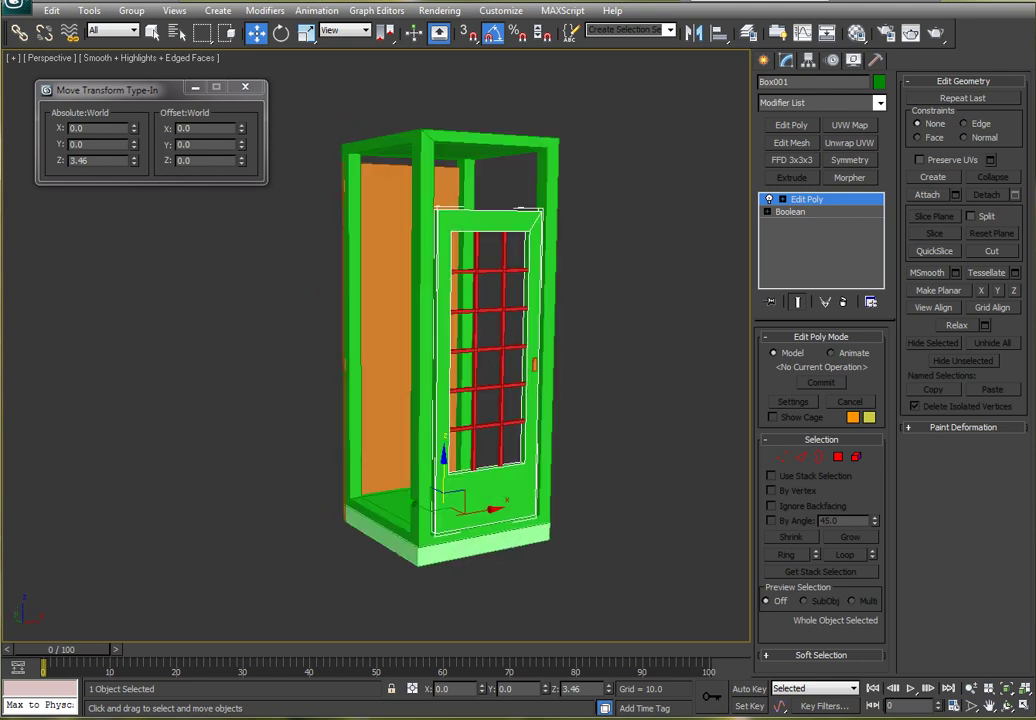